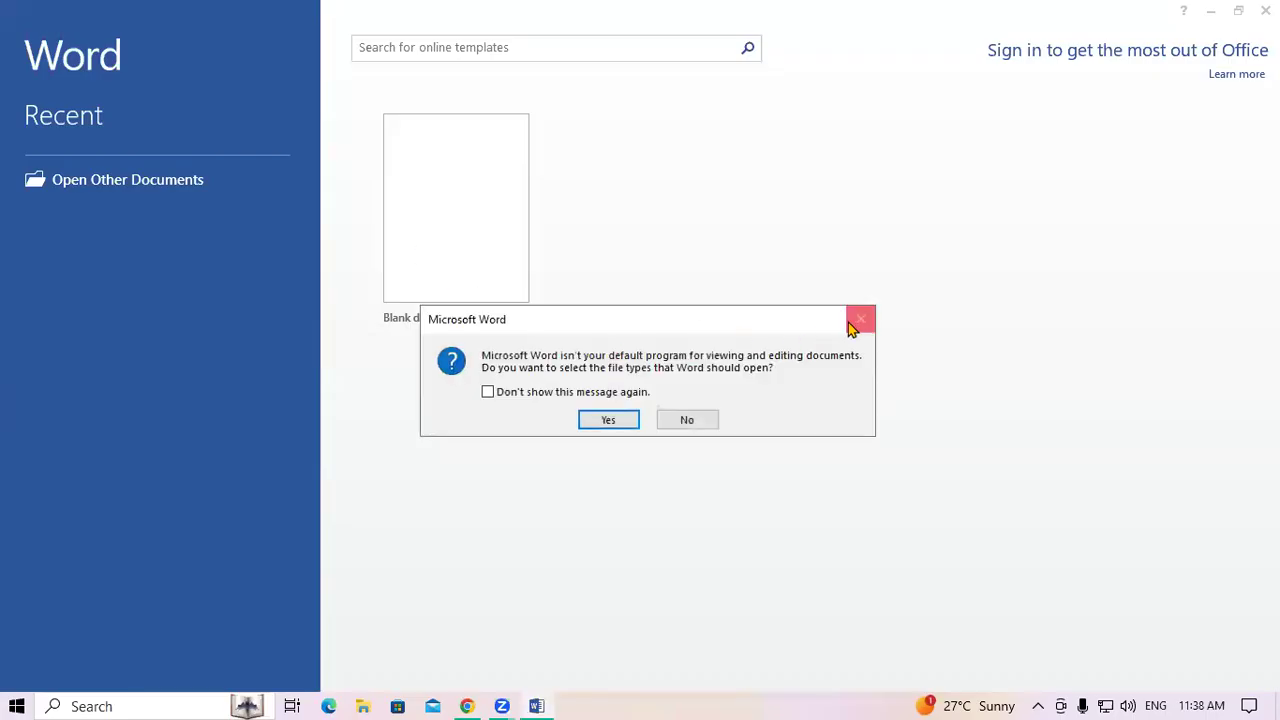
Step: Create a blank document, dismissing the default-program and activation prompts
click(851, 322)
click(455, 268)
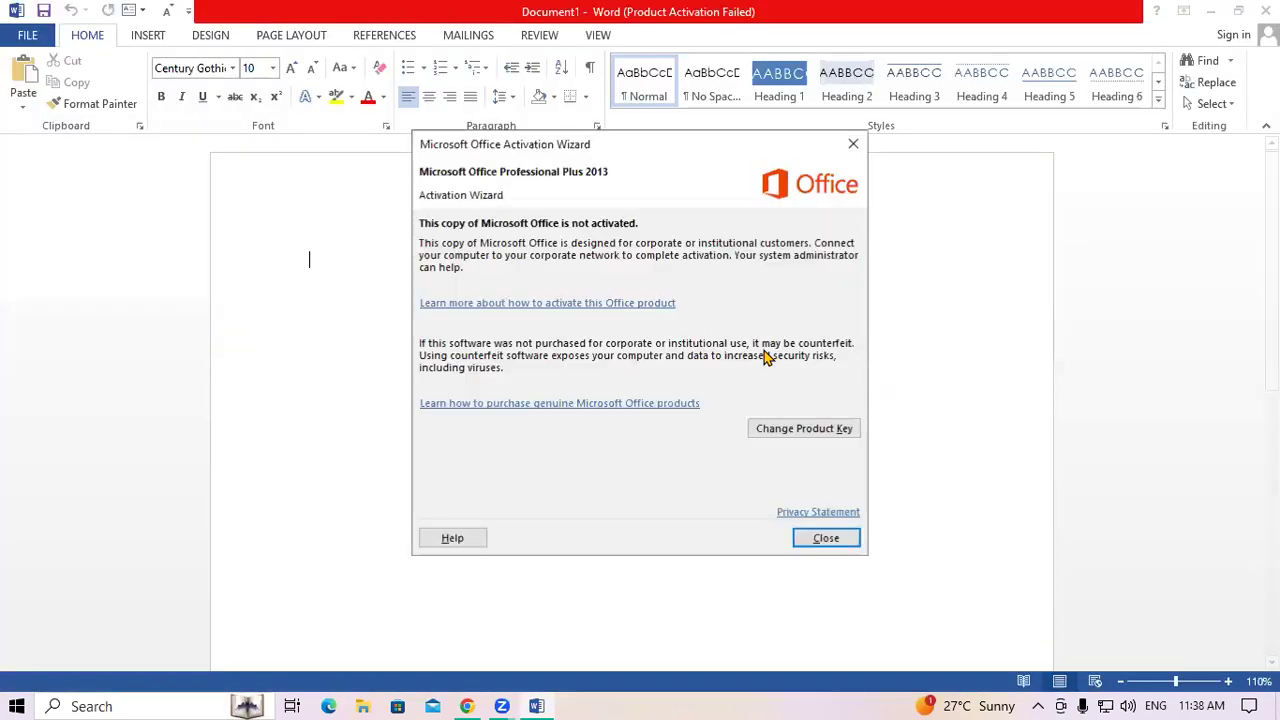
click(848, 147)
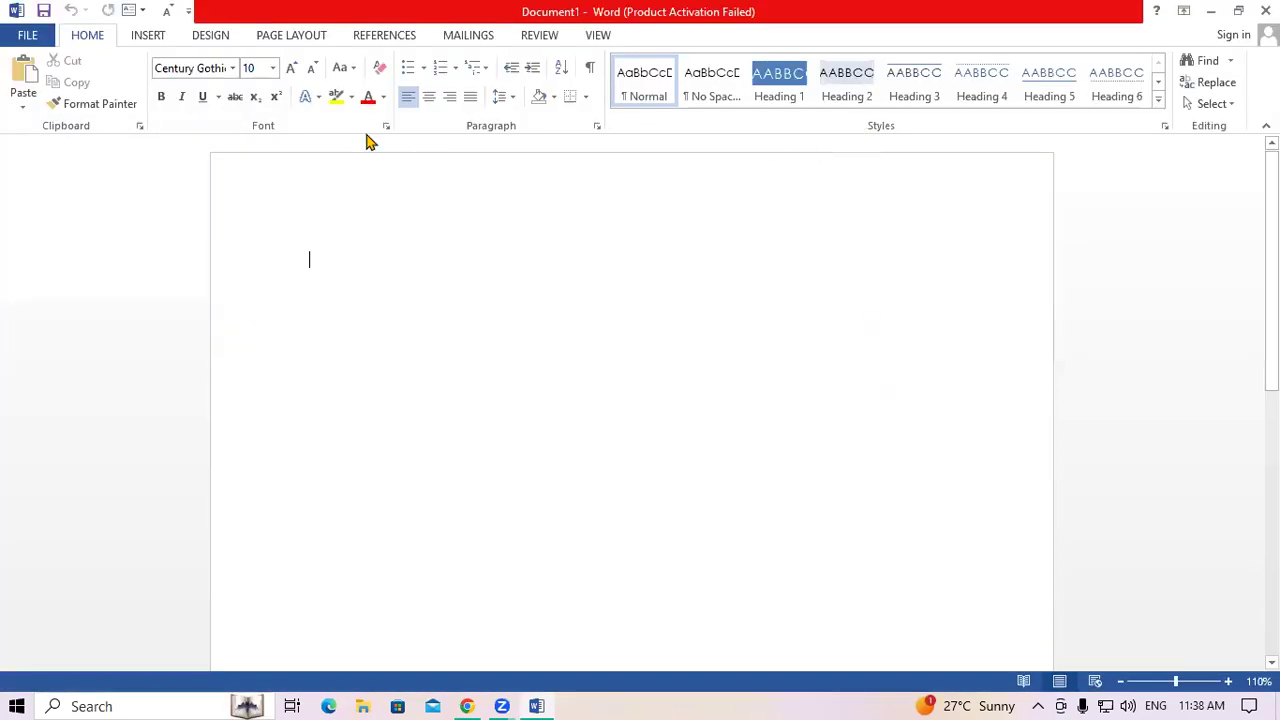
Step: Insert a table with nine columns and eight rows at the start of the document
click(147, 38)
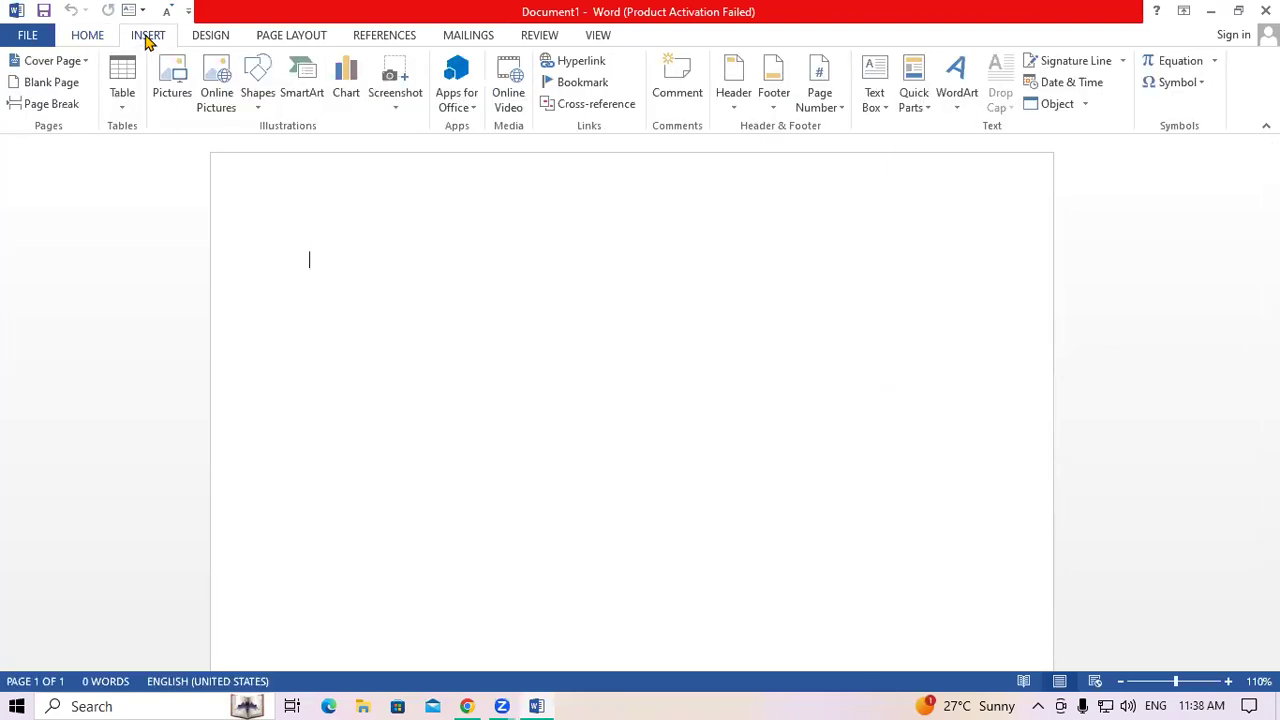
click(124, 82)
click(258, 271)
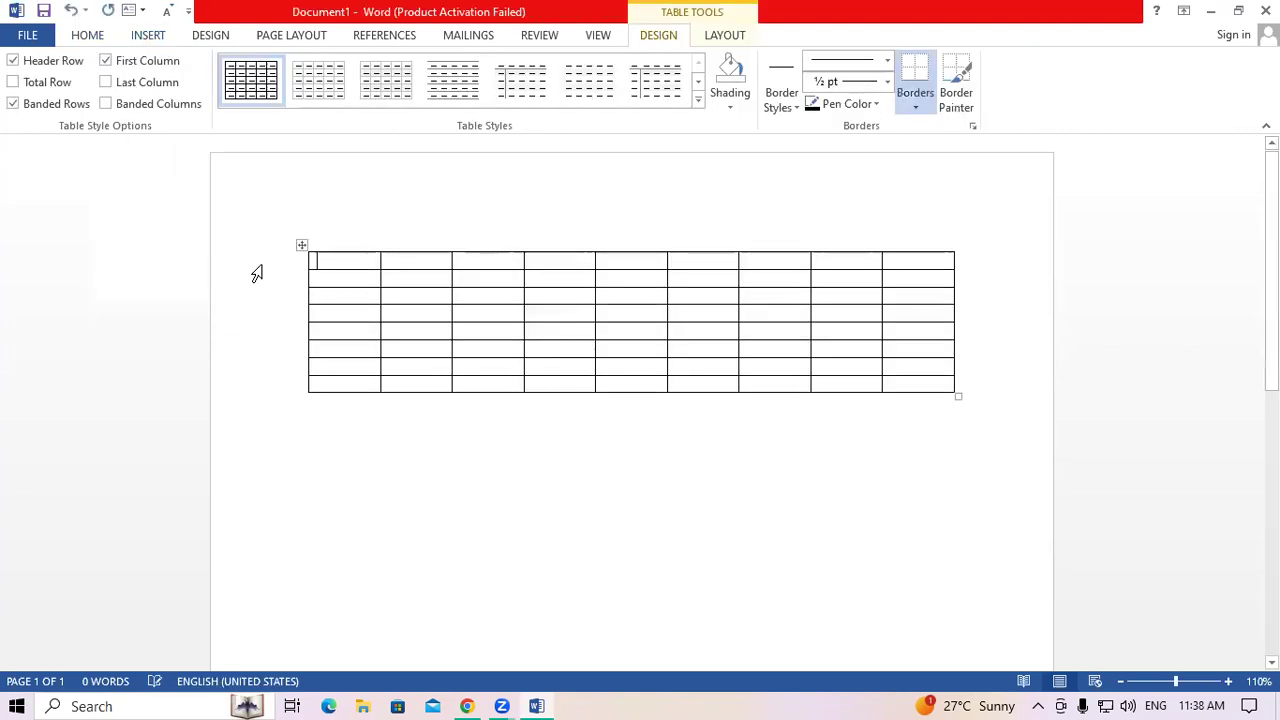
Step: Resize the whole table to rows about 0.2 inch high and columns about 0.8 inch wide, and shift it slightly left
drag(958, 397, 968, 466)
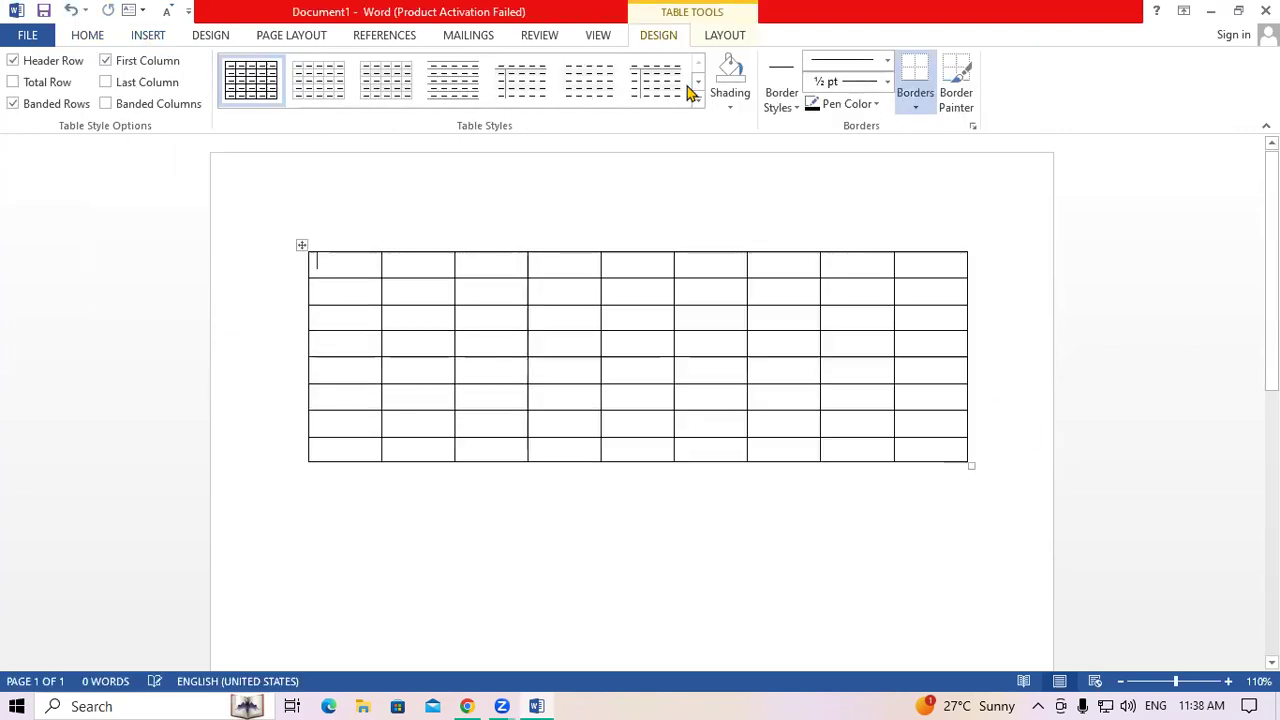
click(716, 38)
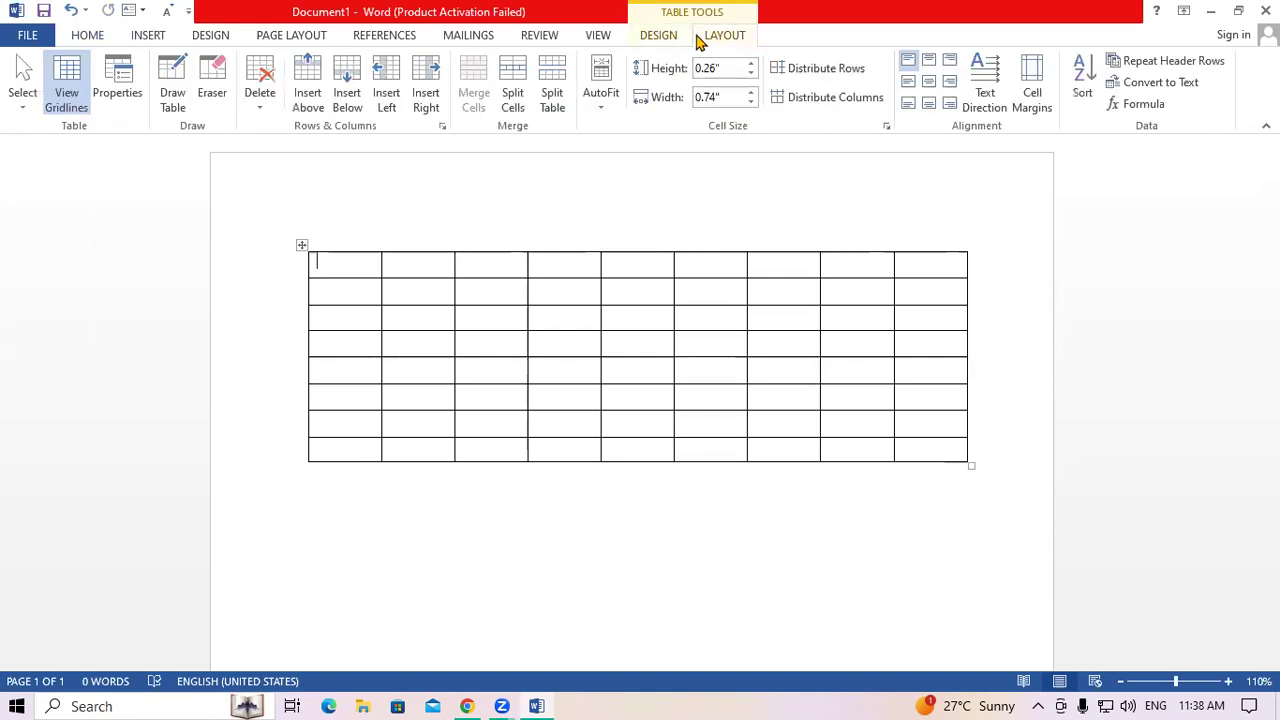
click(670, 38)
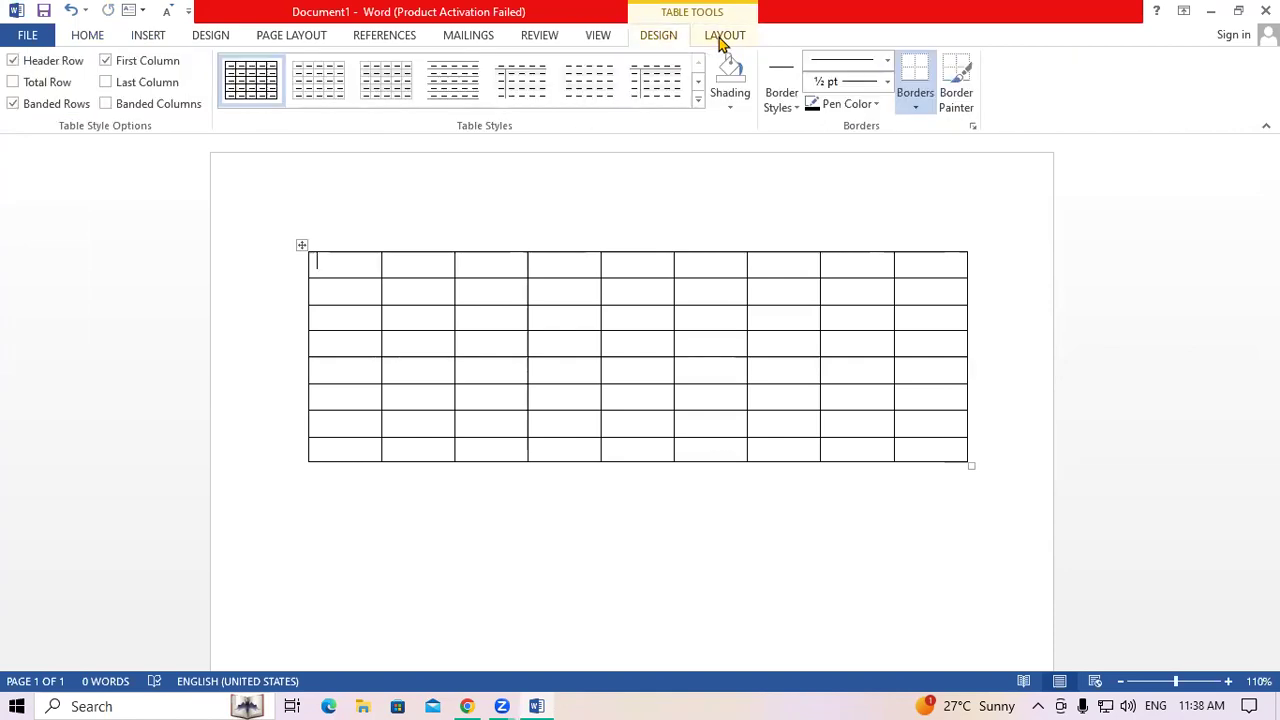
click(720, 40)
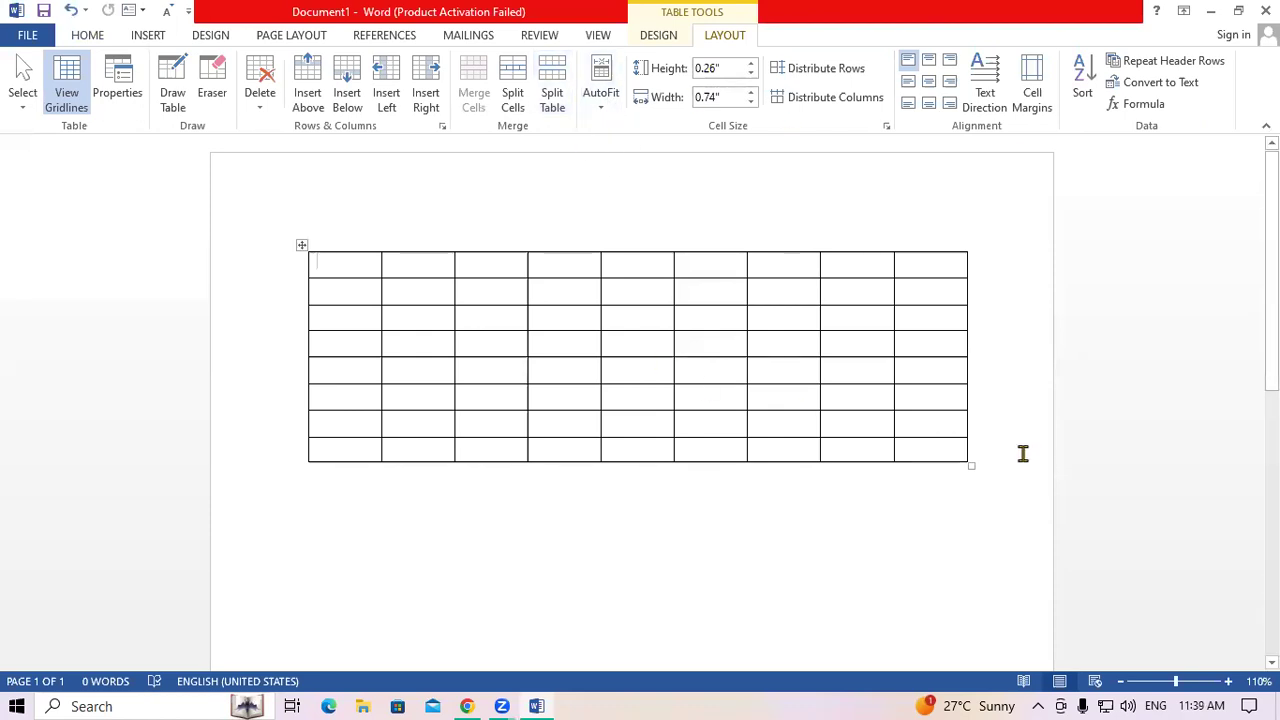
drag(969, 463, 1026, 413)
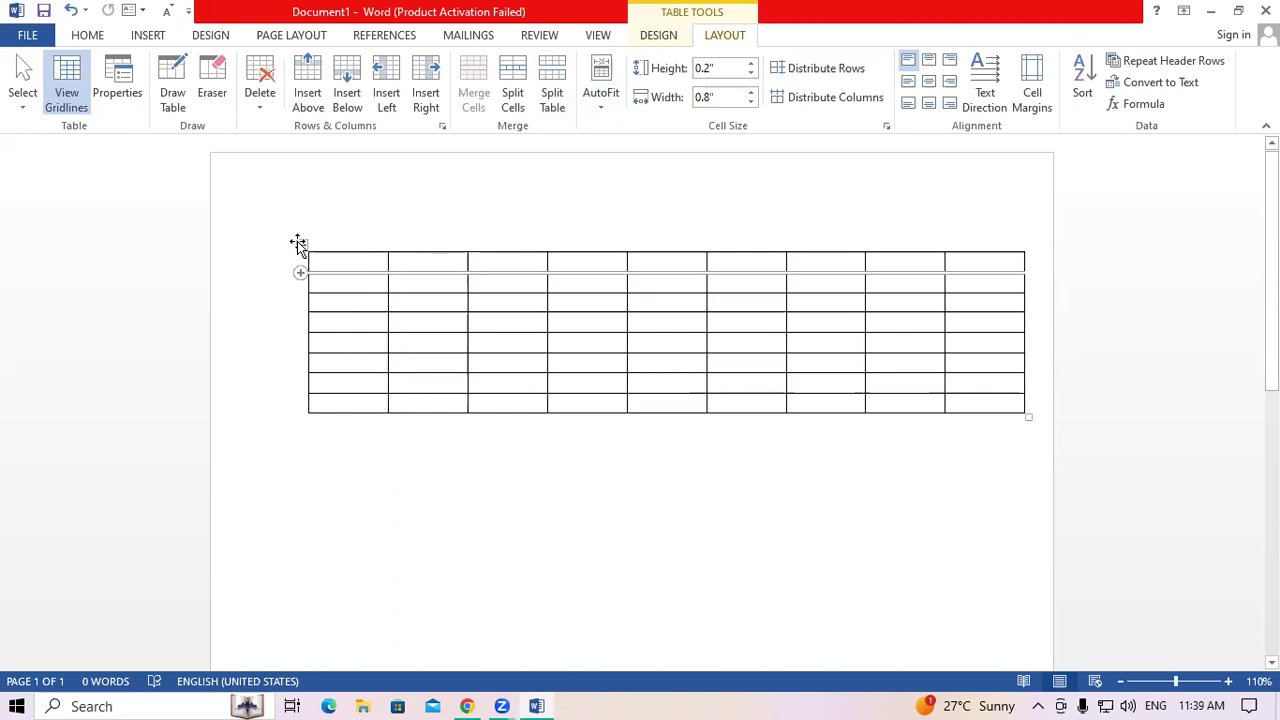
drag(298, 244, 263, 244)
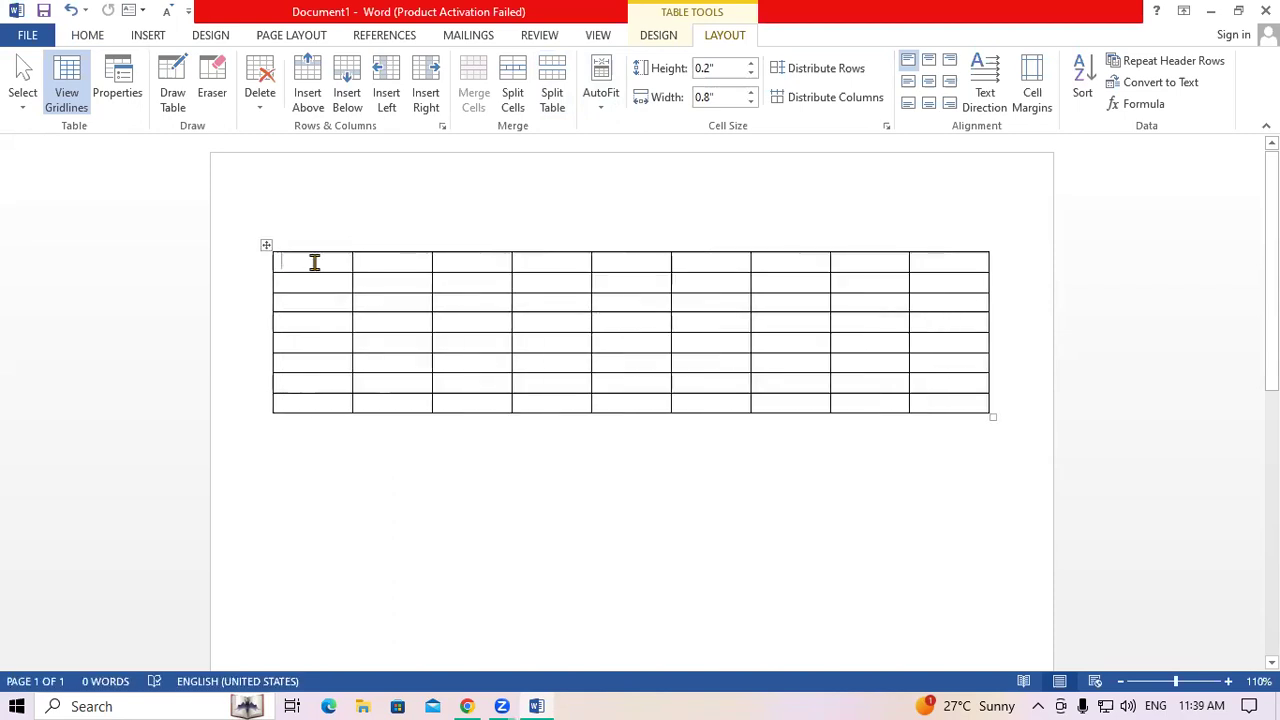
Step: Fill the table's first row with the numbers 1 to 9, one per cell
text(1)
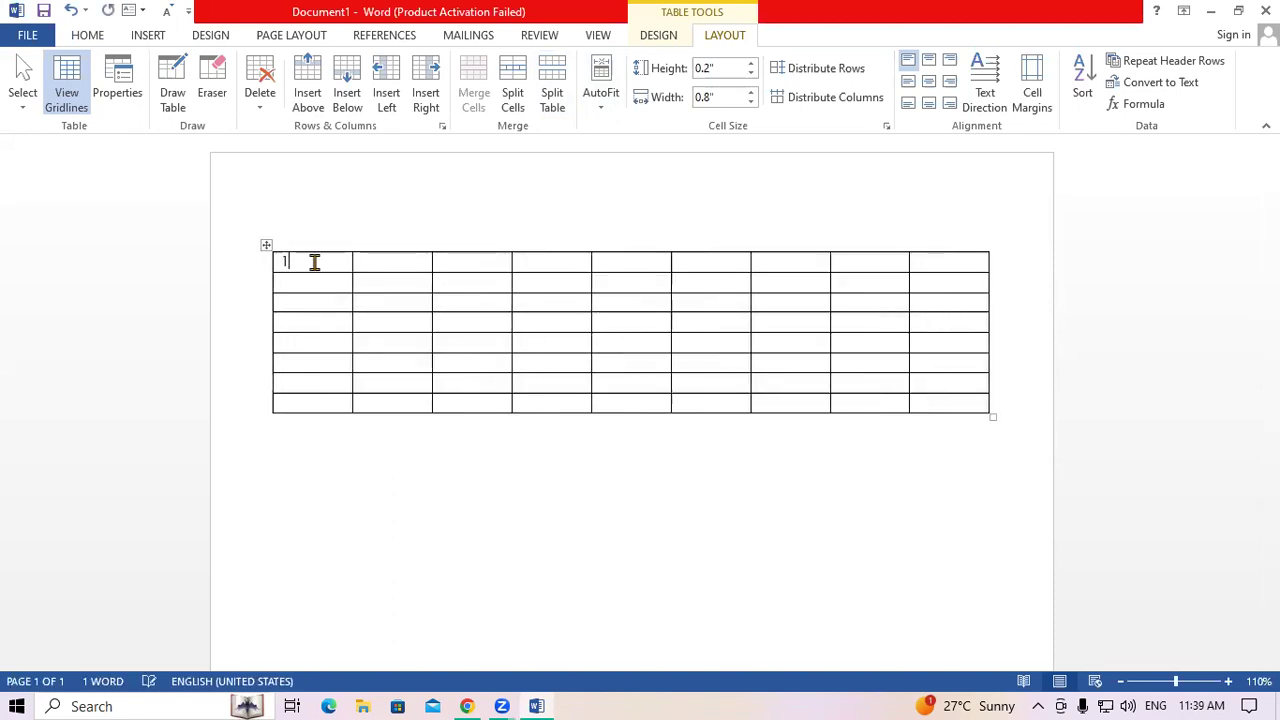
key(Tab)
text(2)
key(Tab)
text(3)
key(Tab)
text(4)
key(Tab)
text(5)
key(Tab)
text(6 )
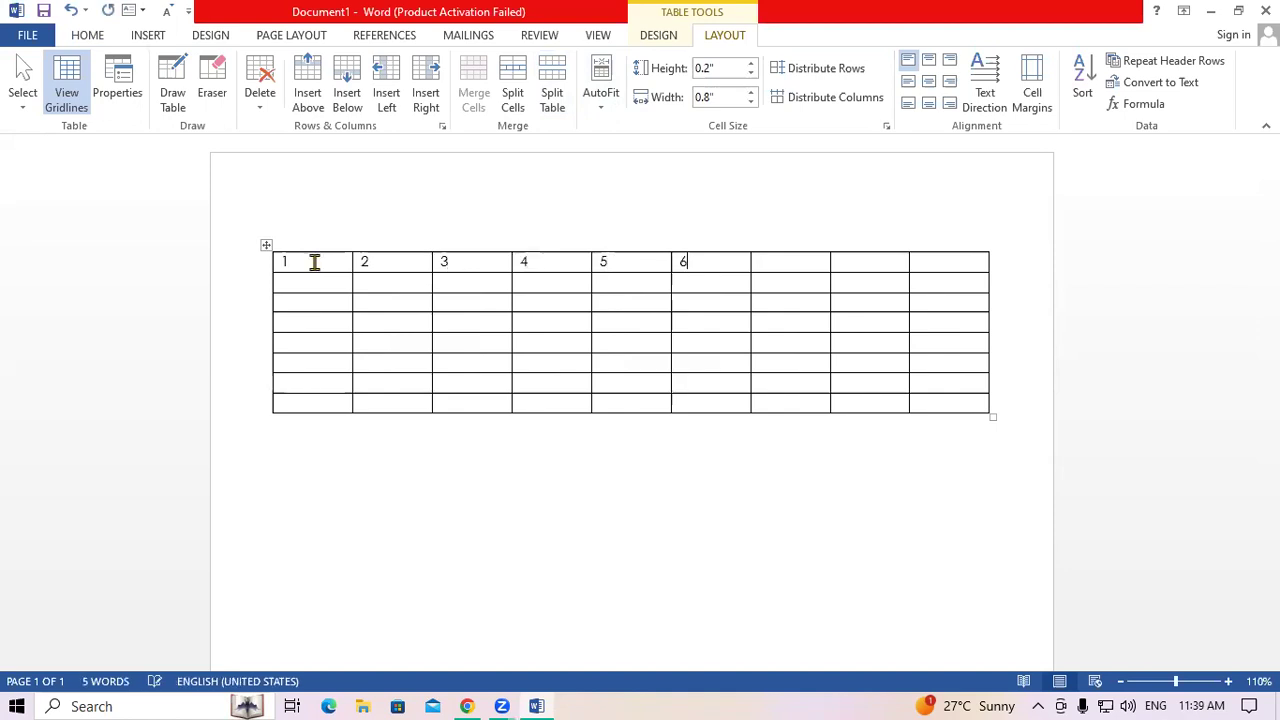
text(7)
key(Tab)
text(8)
key(Tab)
text(9)
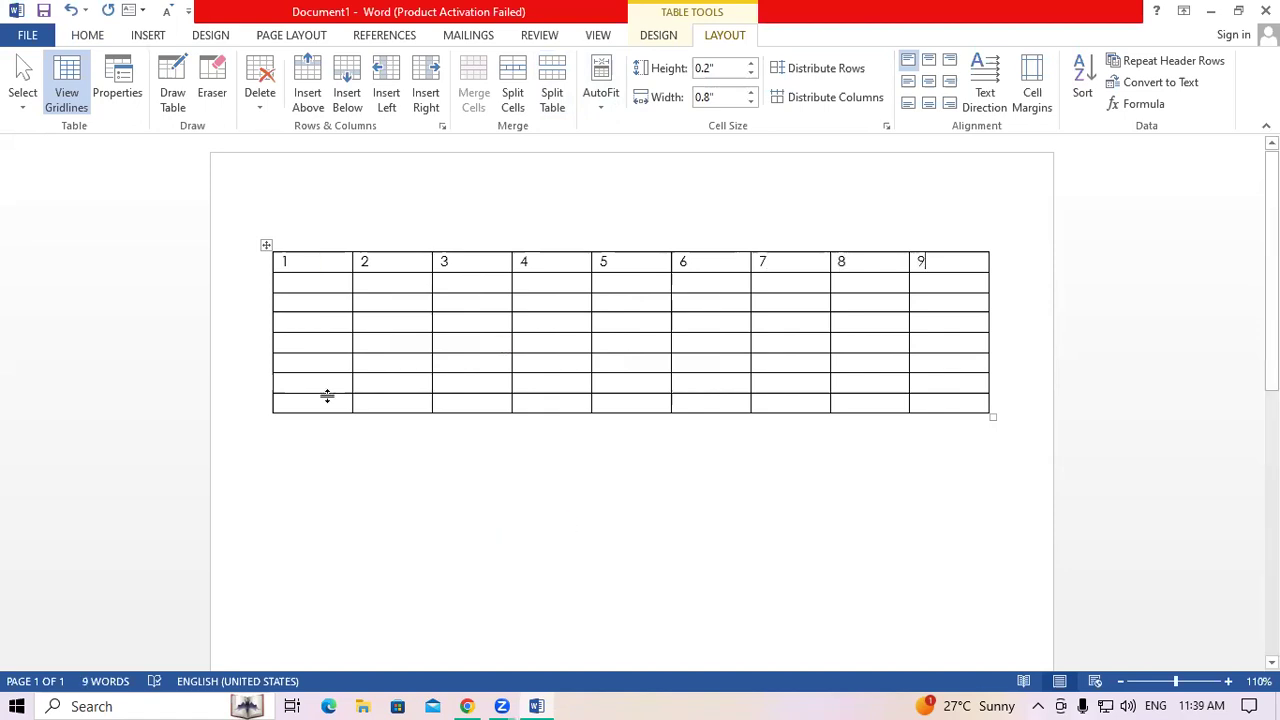
Step: Increase the font size of all table cells to 14
click(283, 263)
shift+click(856, 399)
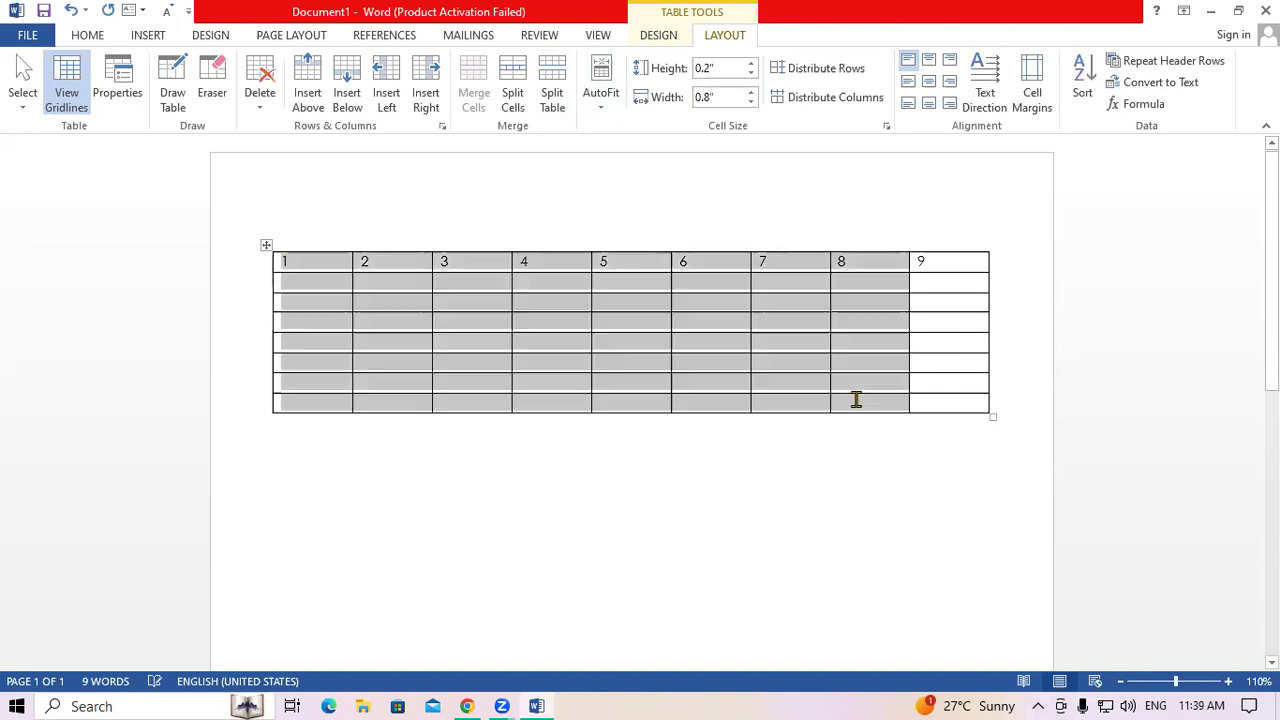
shift+click(931, 401)
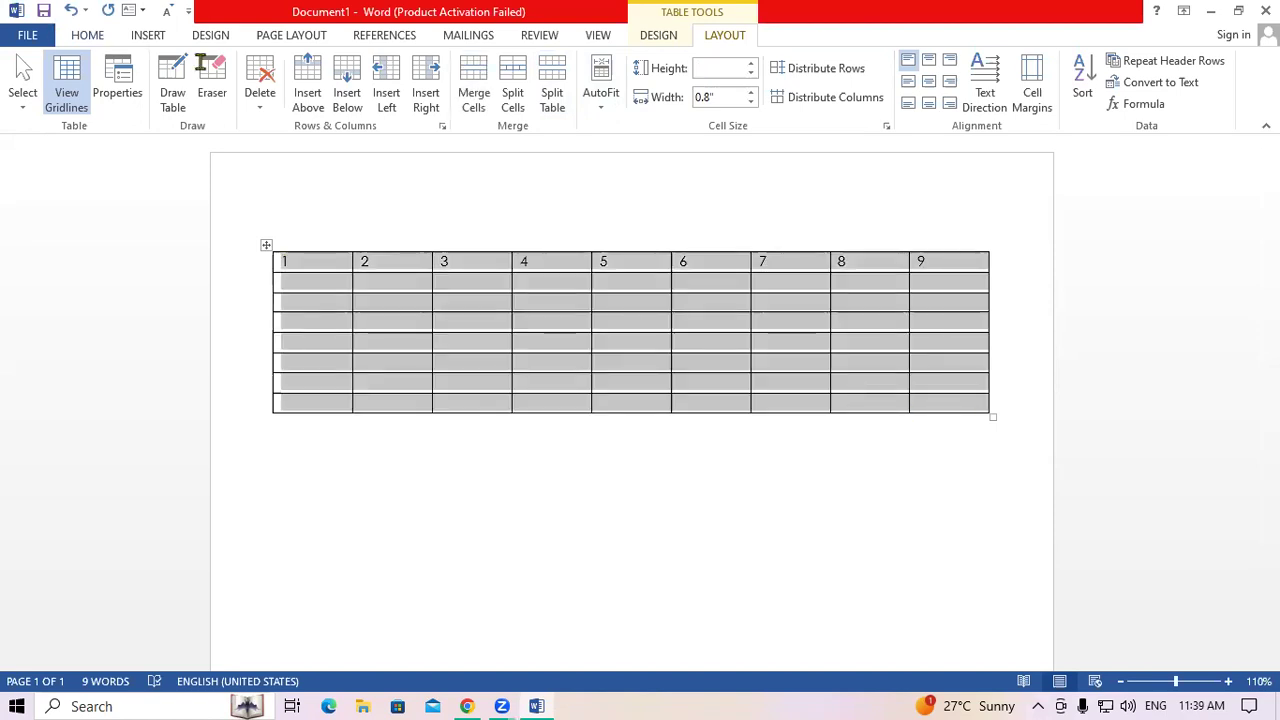
scroll(294, 76, up, 9)
click(292, 70)
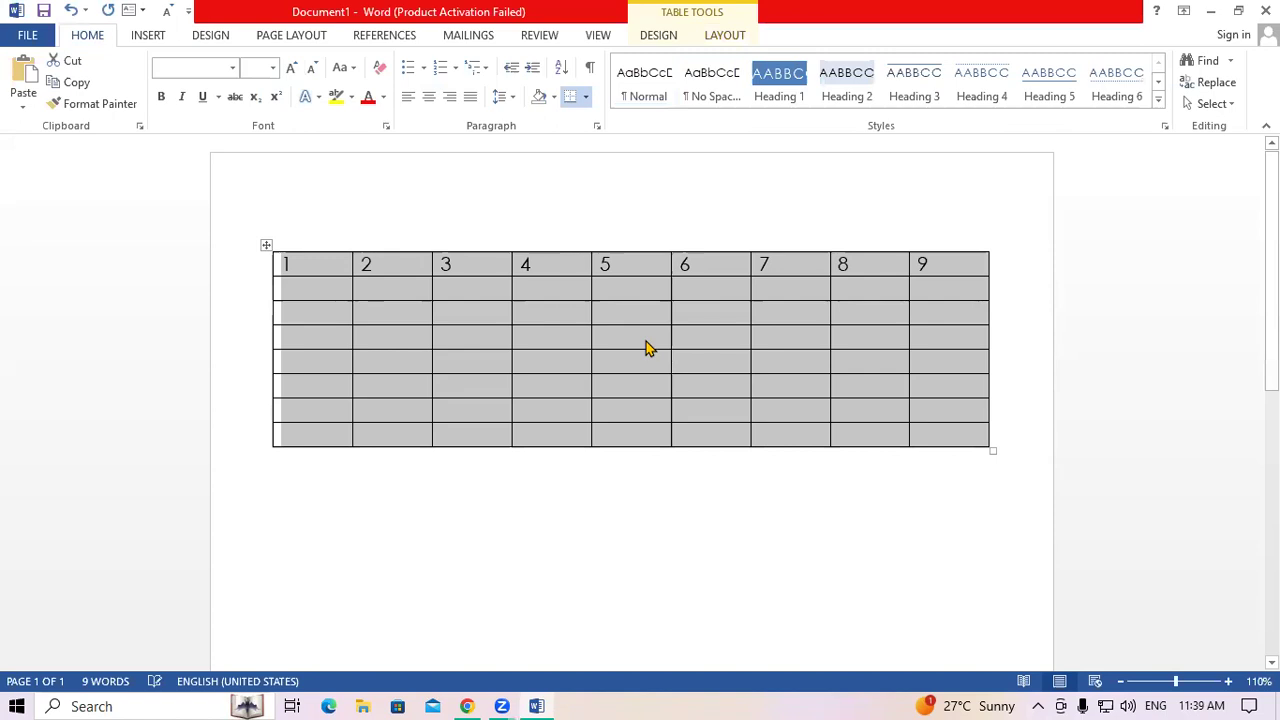
click(477, 317)
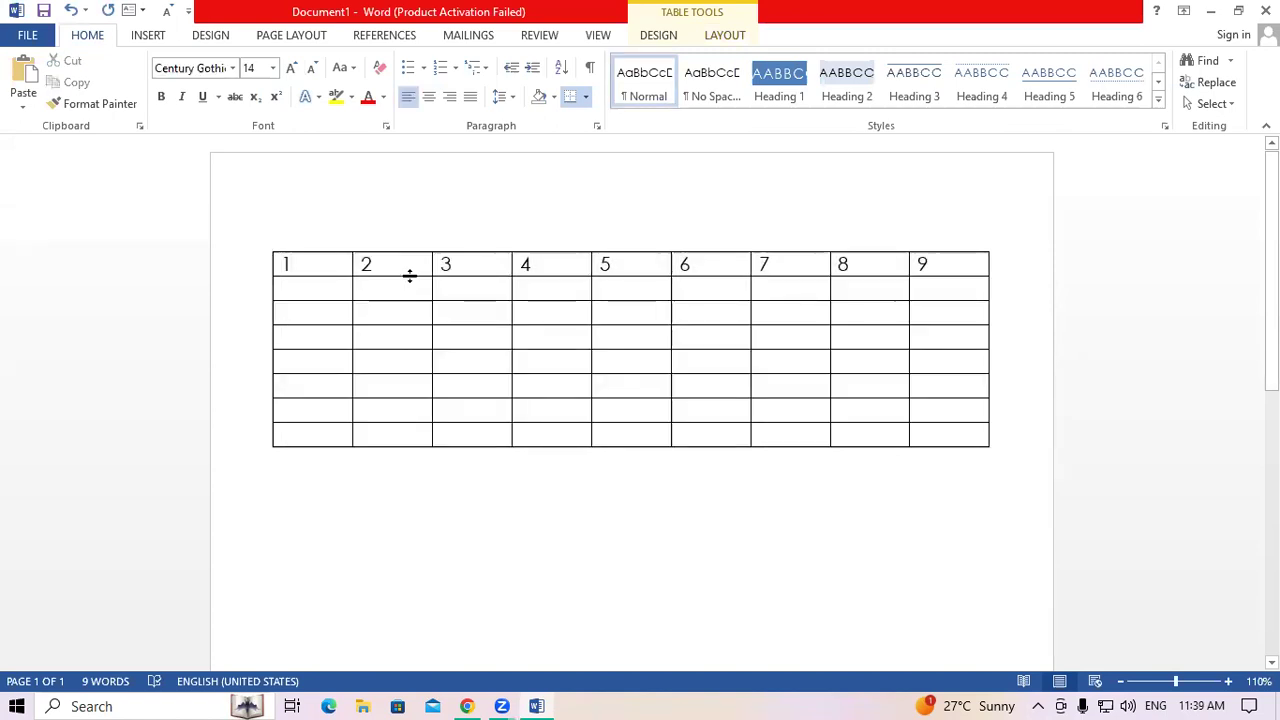
Step: Try AutoFit Contents on the numbered table and undo it
click(463, 265)
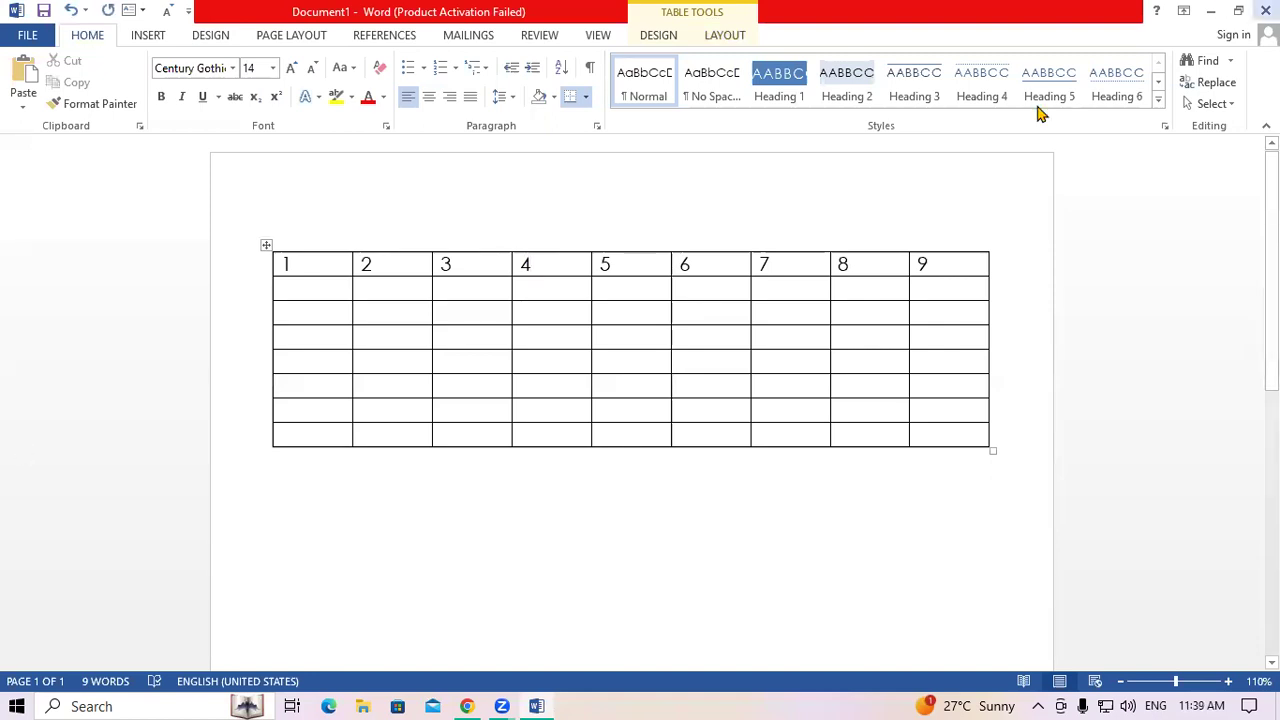
click(730, 37)
click(613, 96)
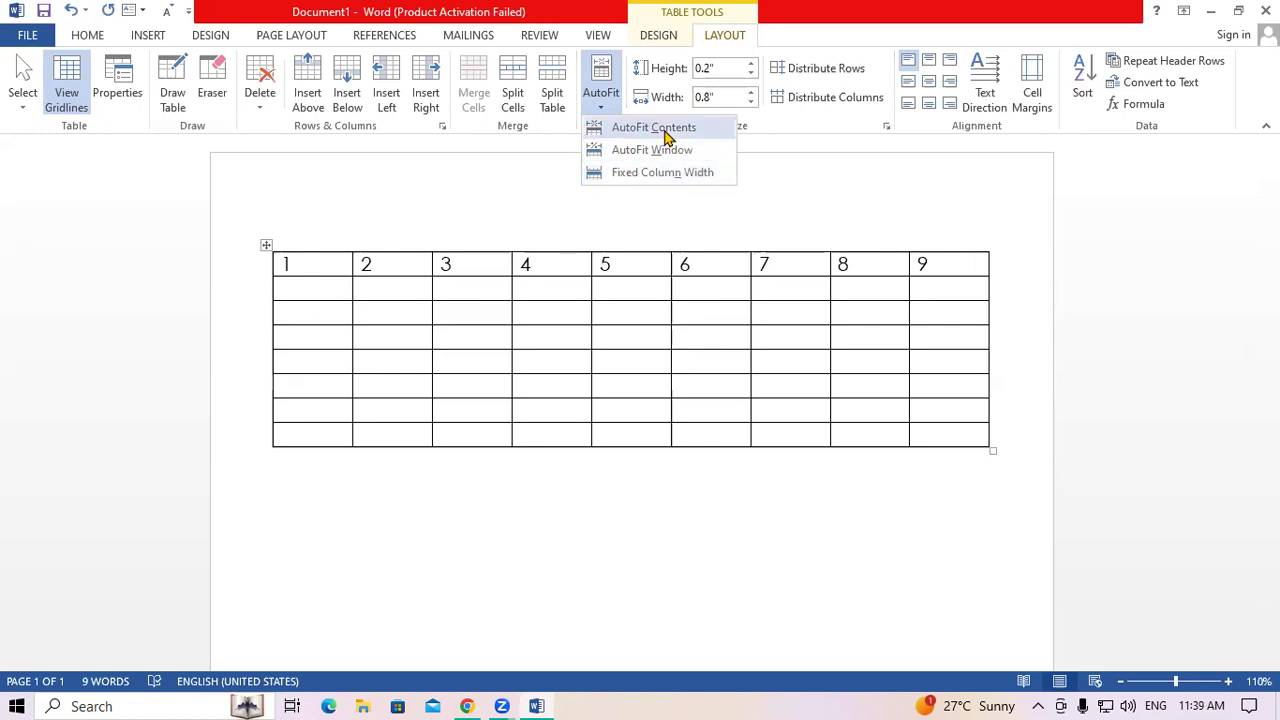
click(667, 137)
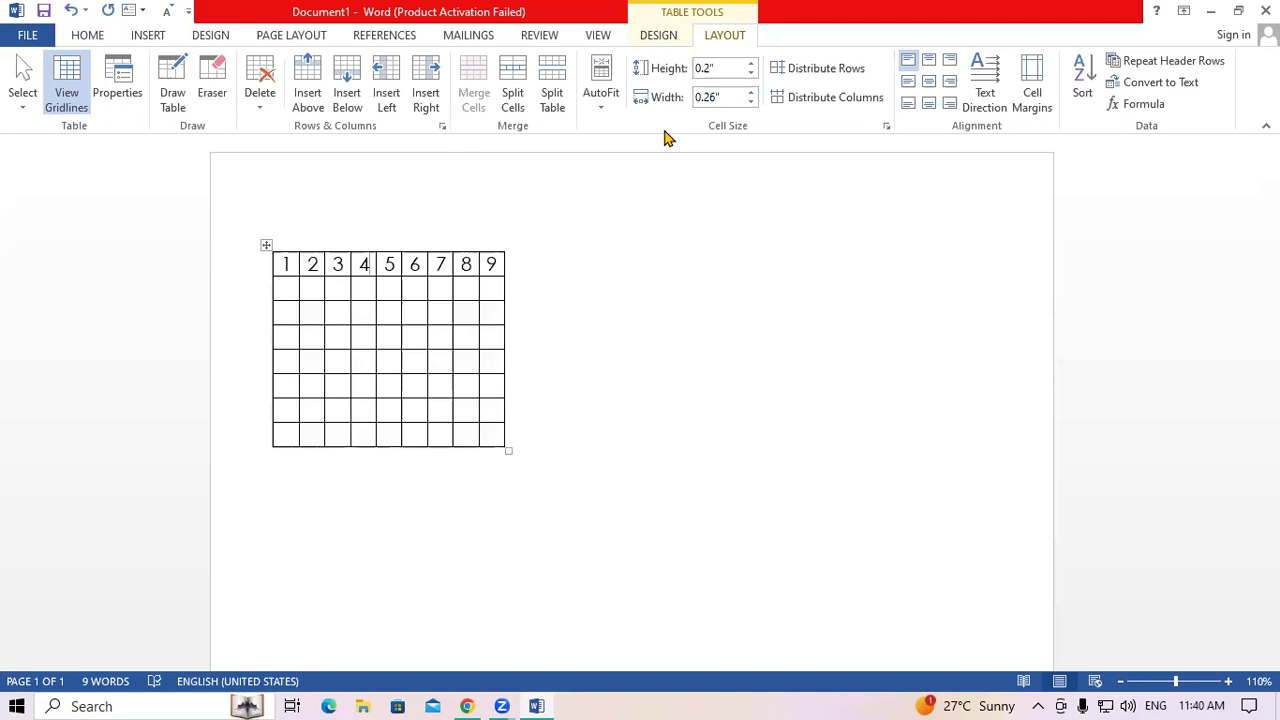
key(ctrl+z)
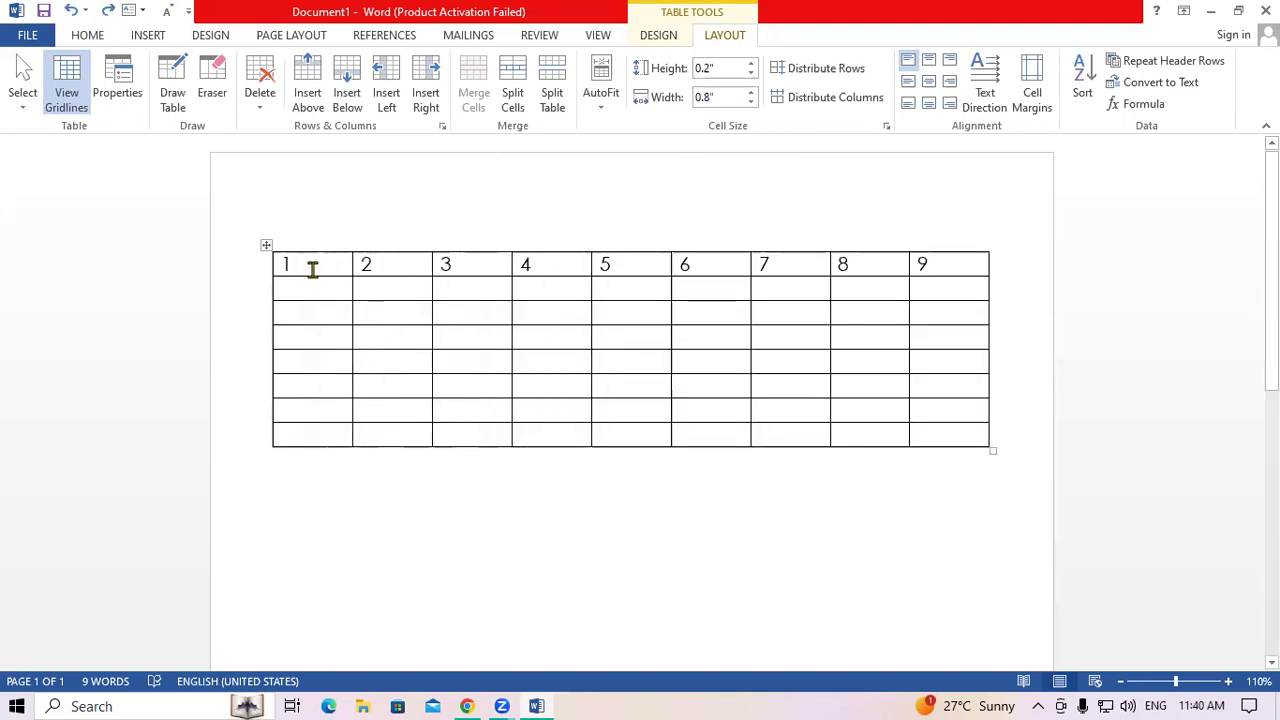
Step: Replace the 1 in the first header cell with RAM and copy that text over the header cells 2 to 9
key(BackSpace)
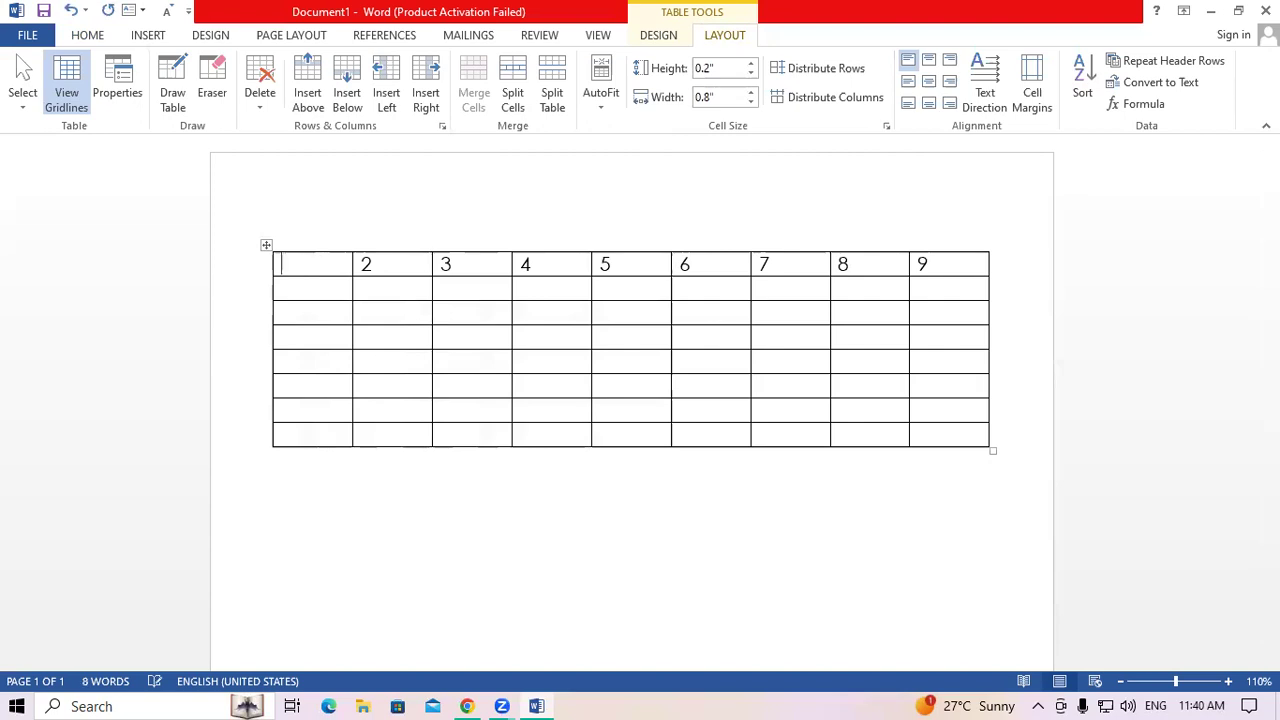
text(RAM)
click(369, 265)
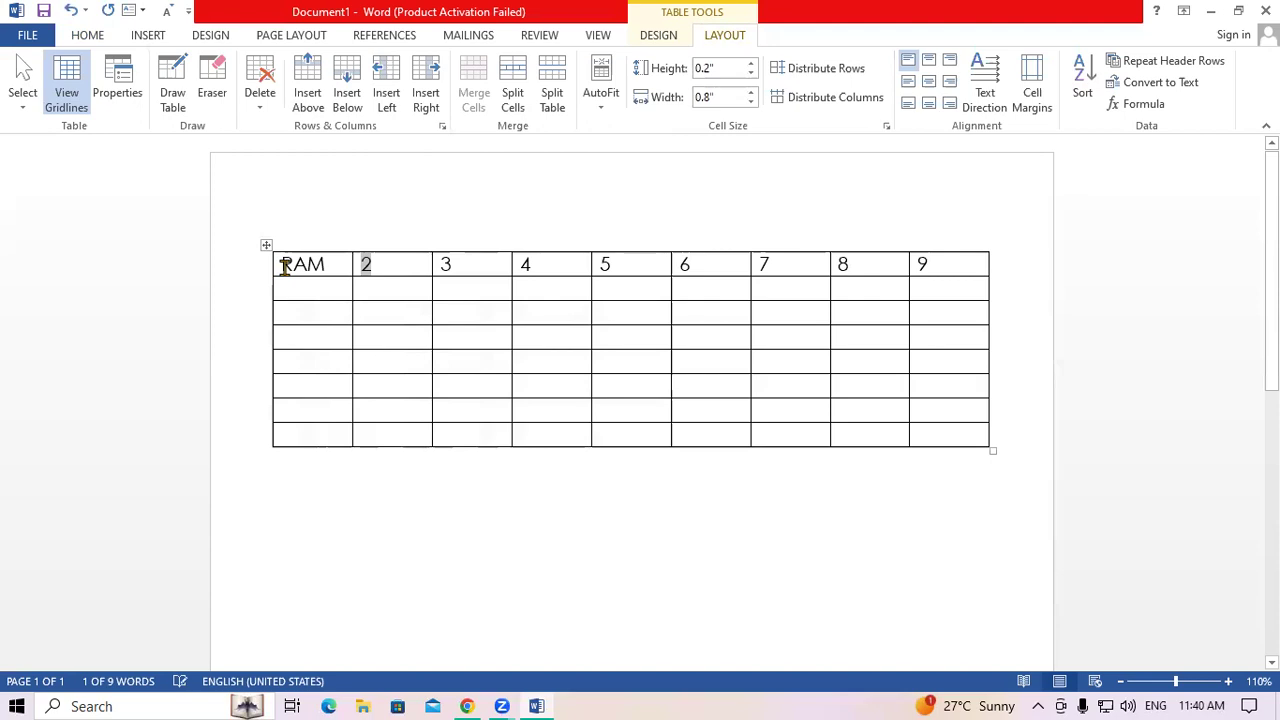
double_click(318, 265)
right_click(310, 270)
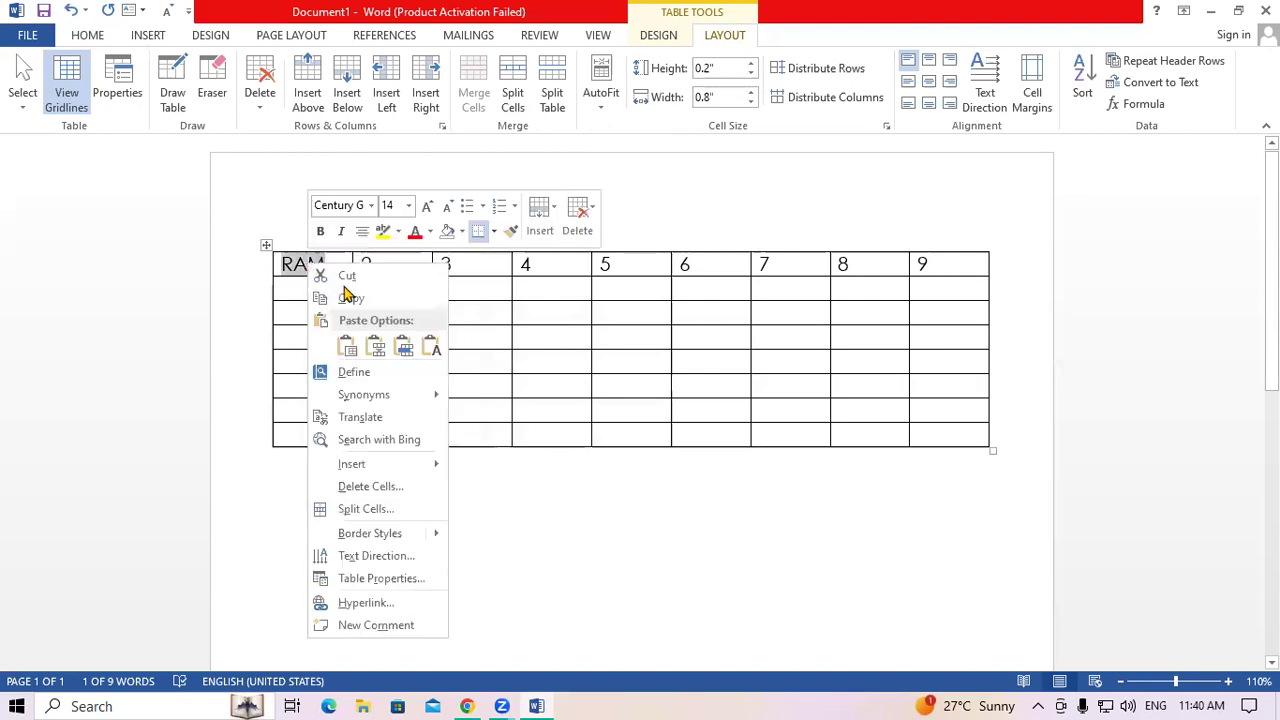
click(366, 294)
shift+click(920, 270)
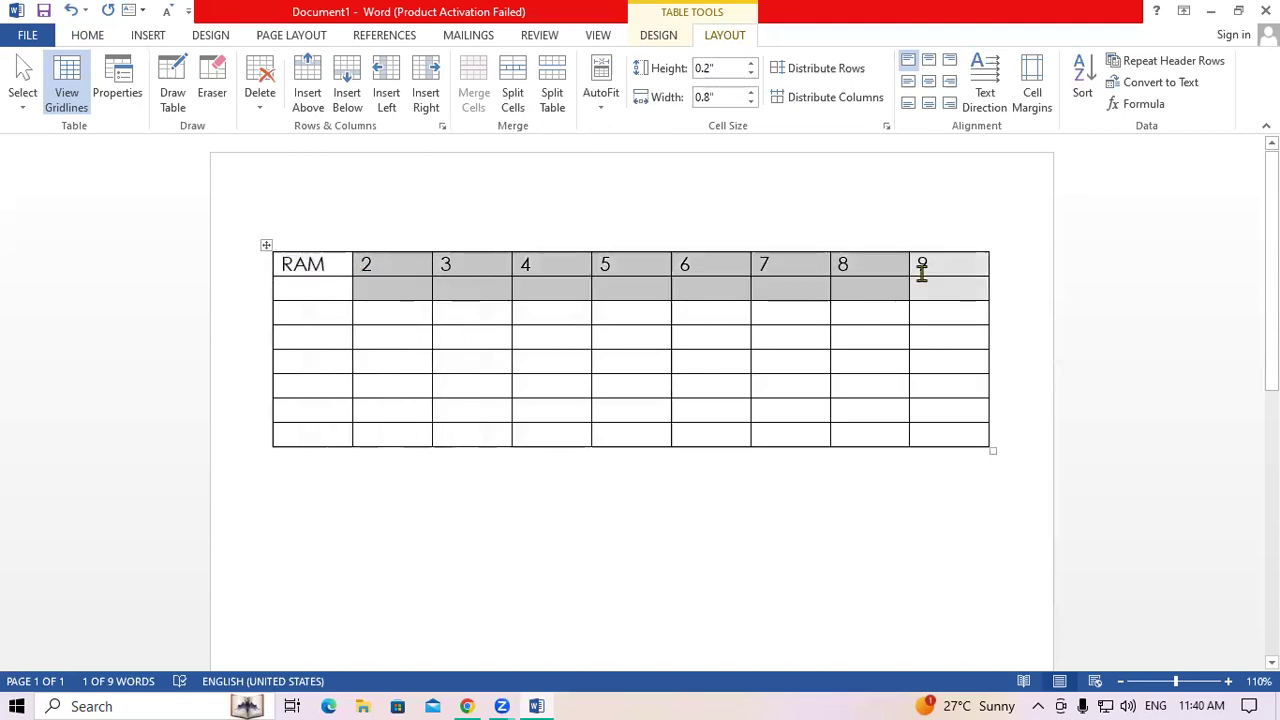
key(ctrl+v)
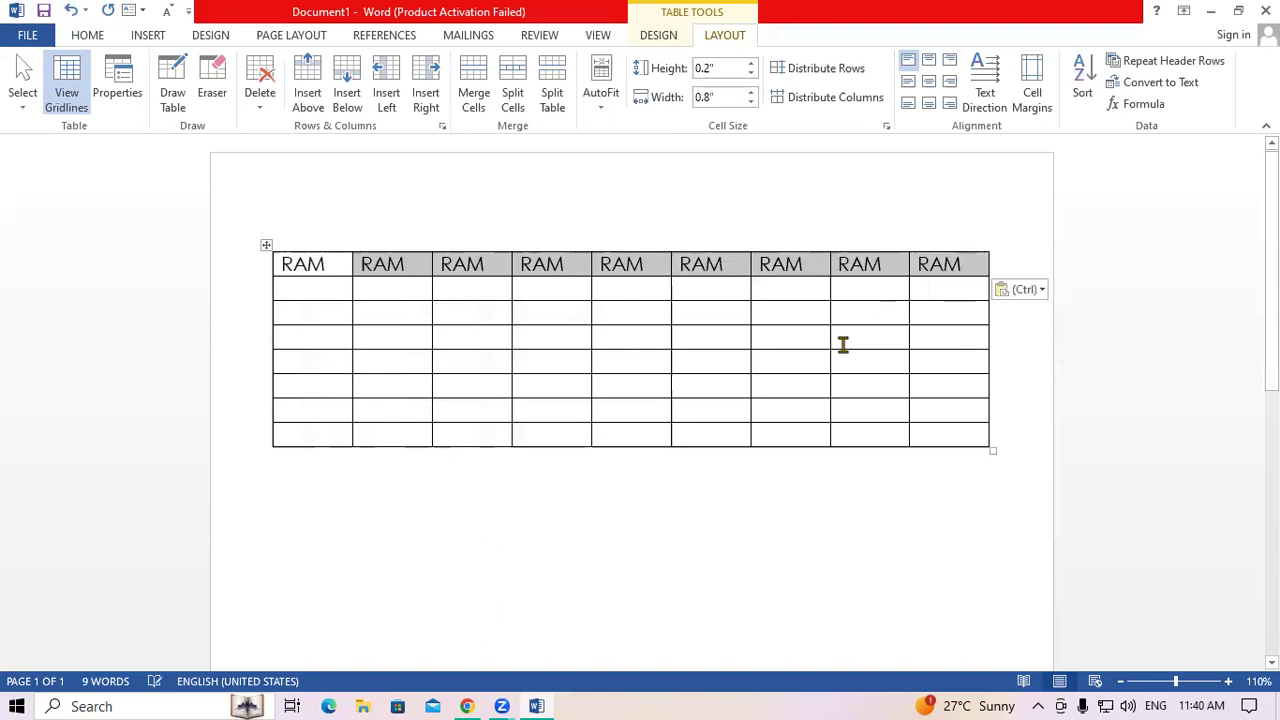
Step: AutoFit the table first to its contents and then to the window
click(843, 344)
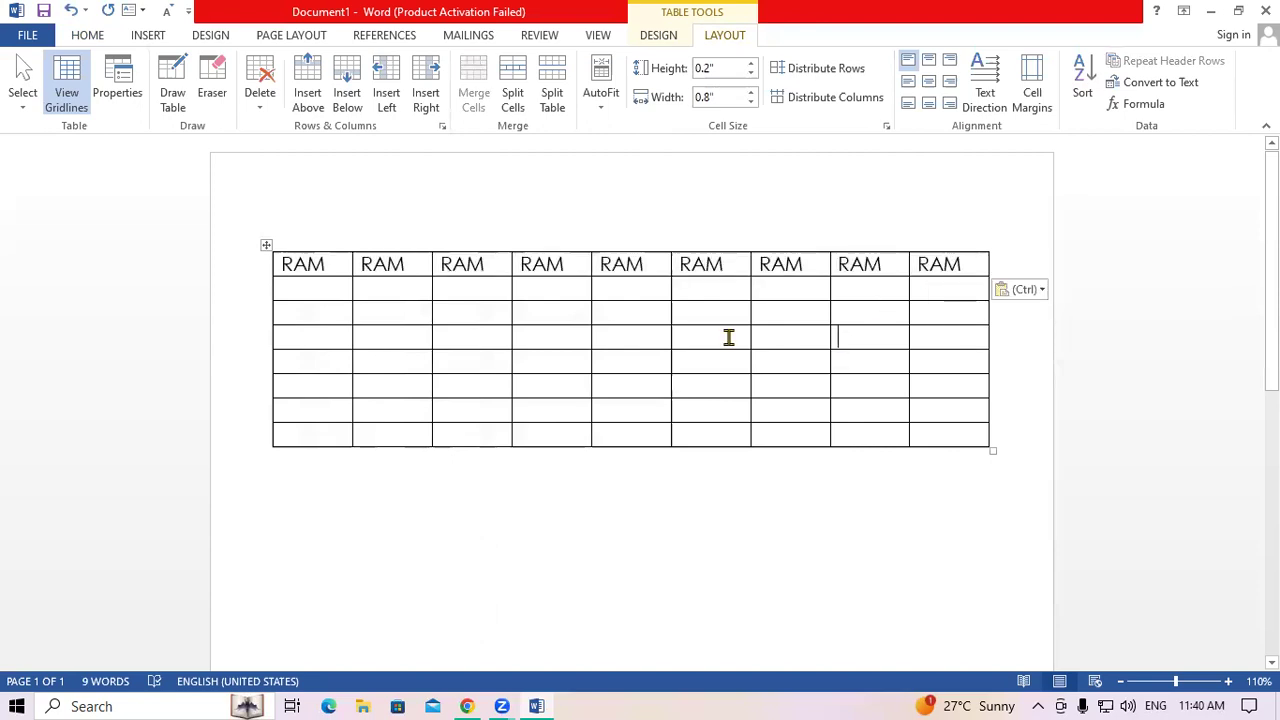
click(600, 92)
click(623, 129)
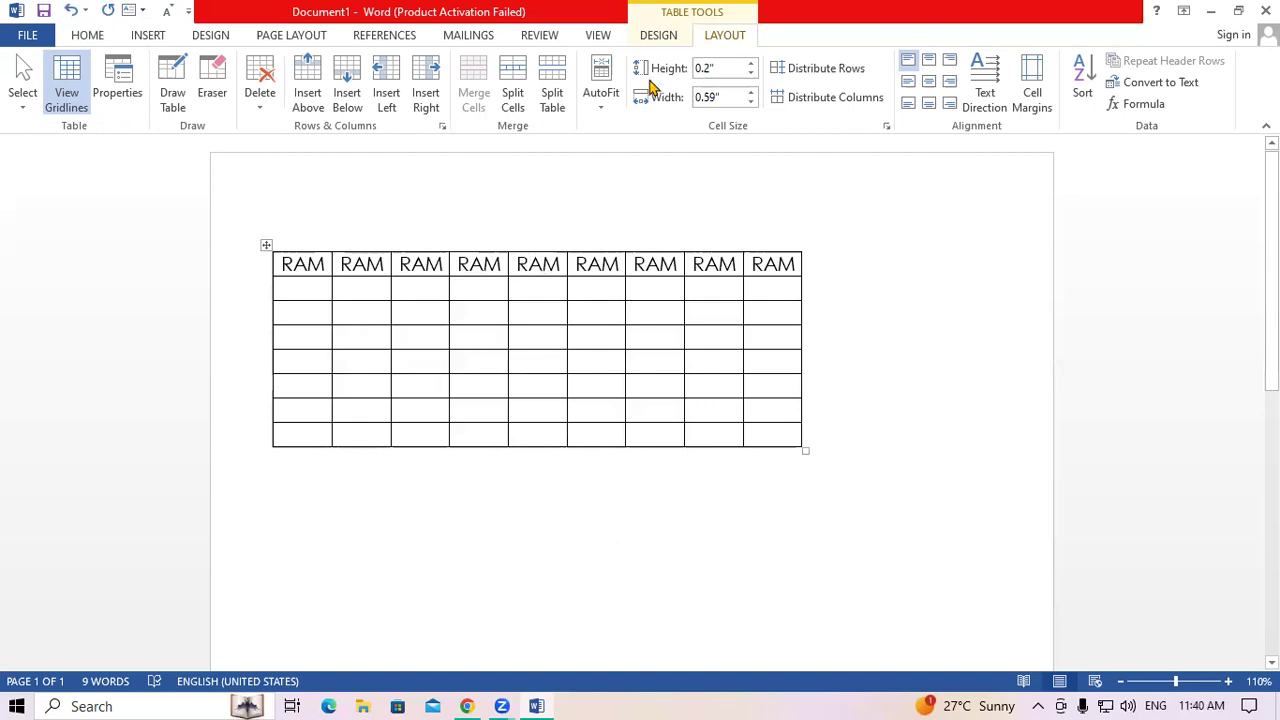
click(604, 93)
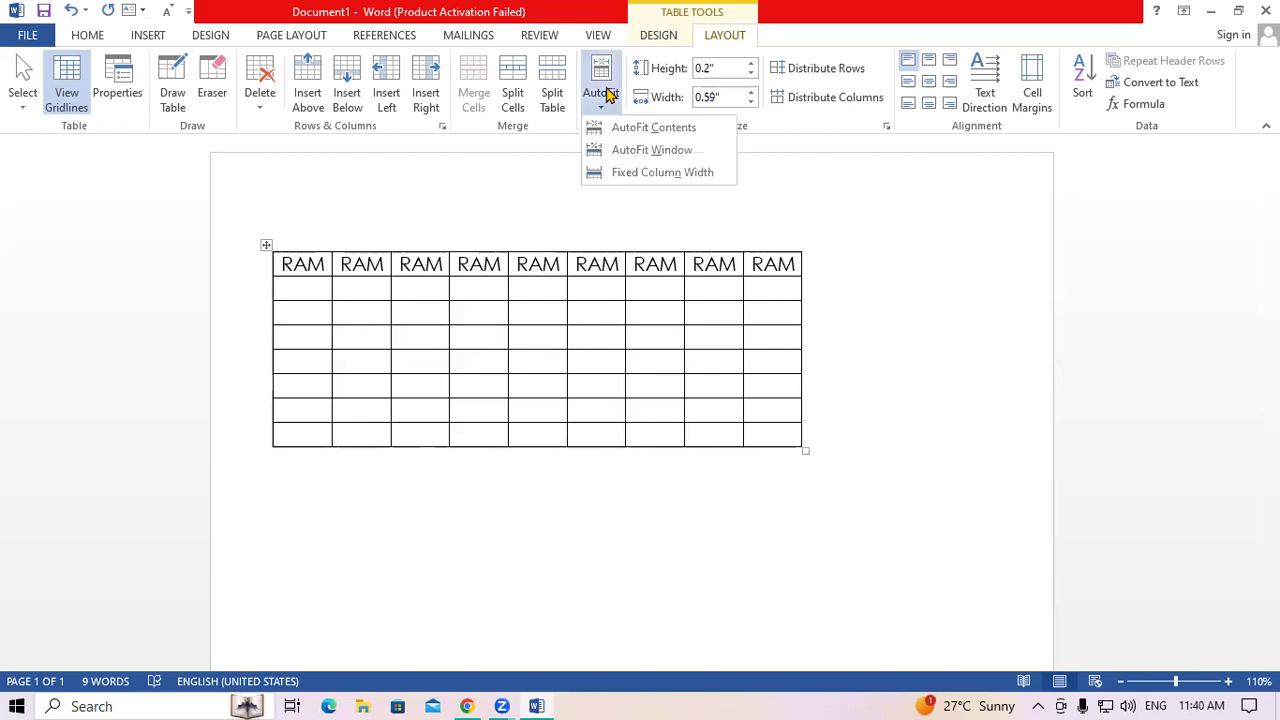
click(656, 149)
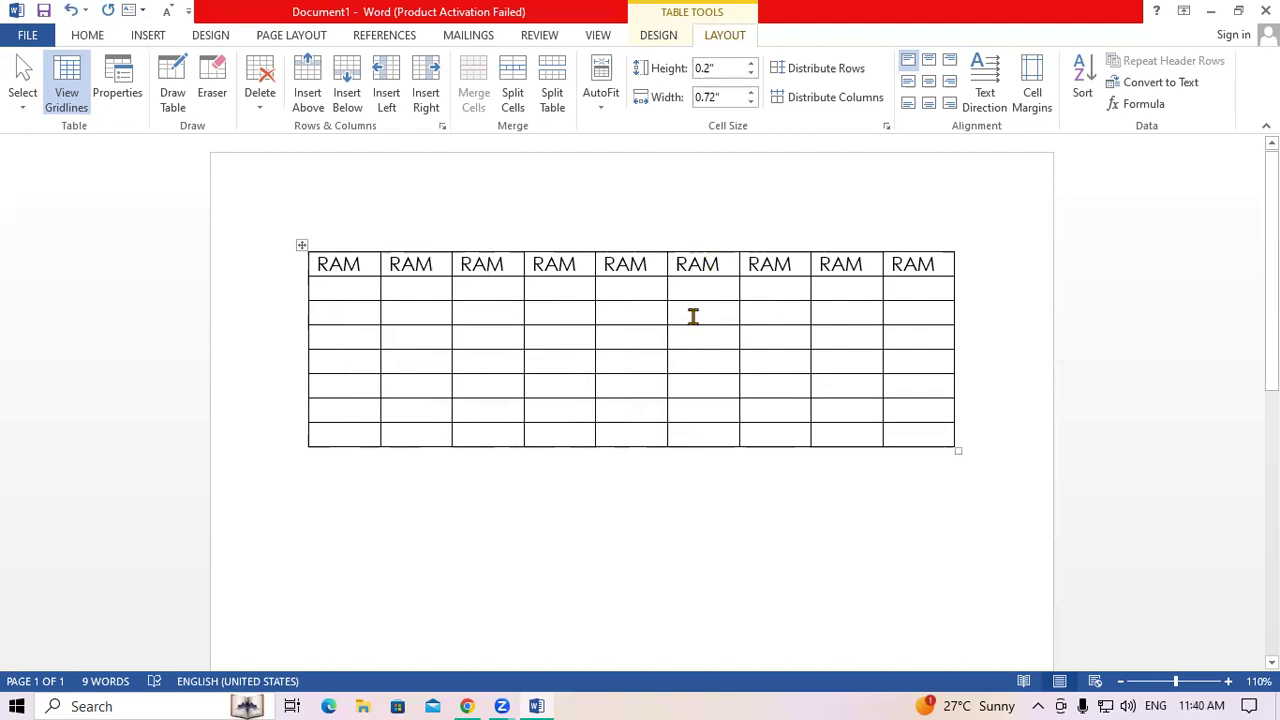
Step: Switch the table's AutoFit back to contents and return it to the window fit
click(598, 100)
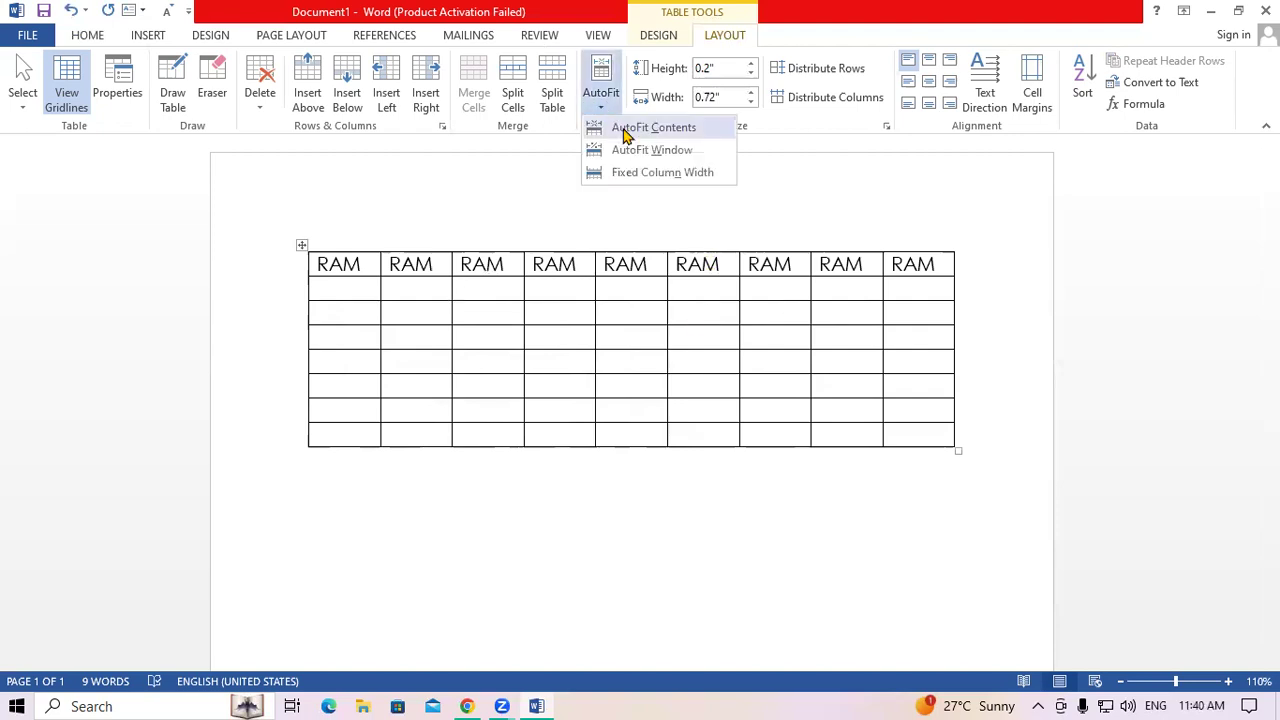
click(626, 135)
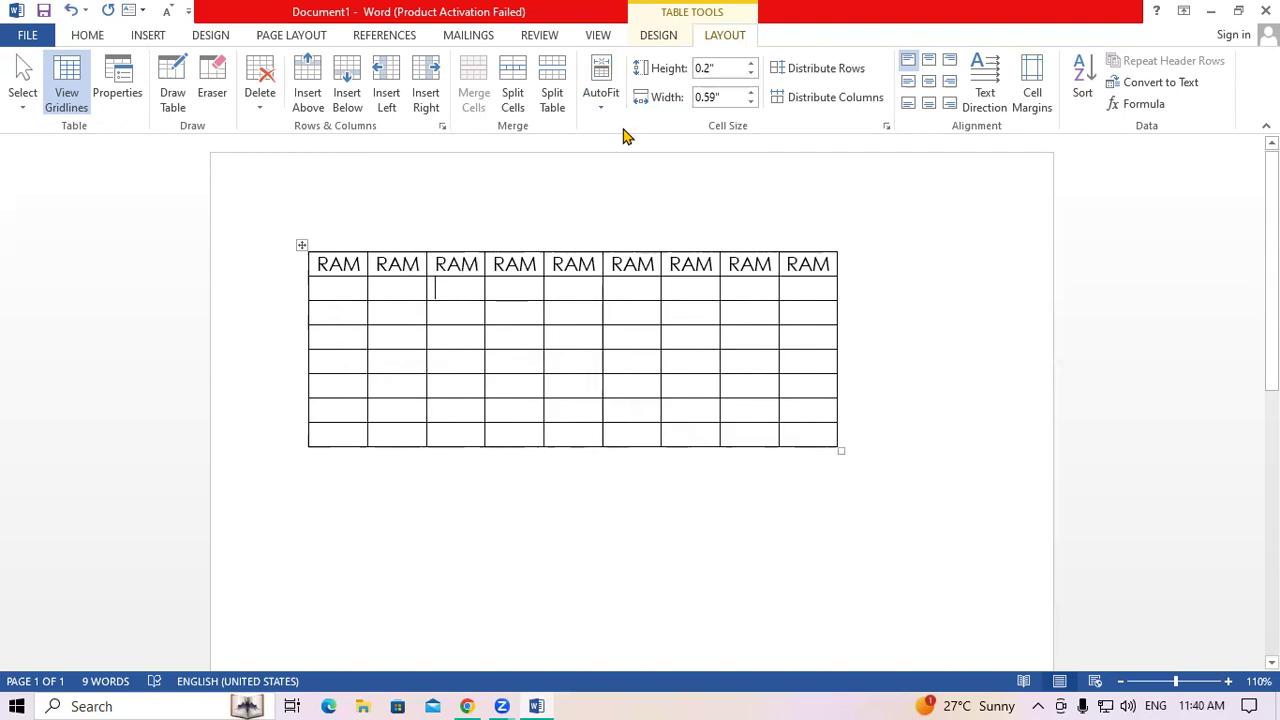
click(612, 104)
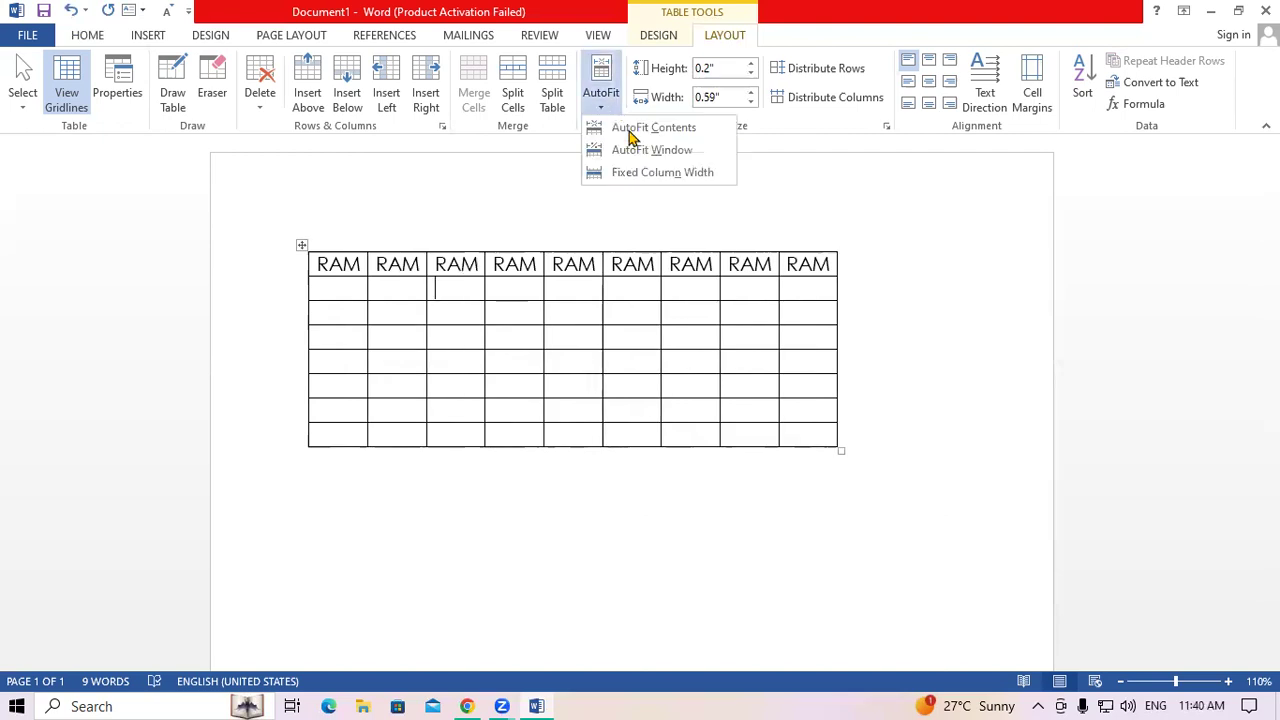
click(635, 151)
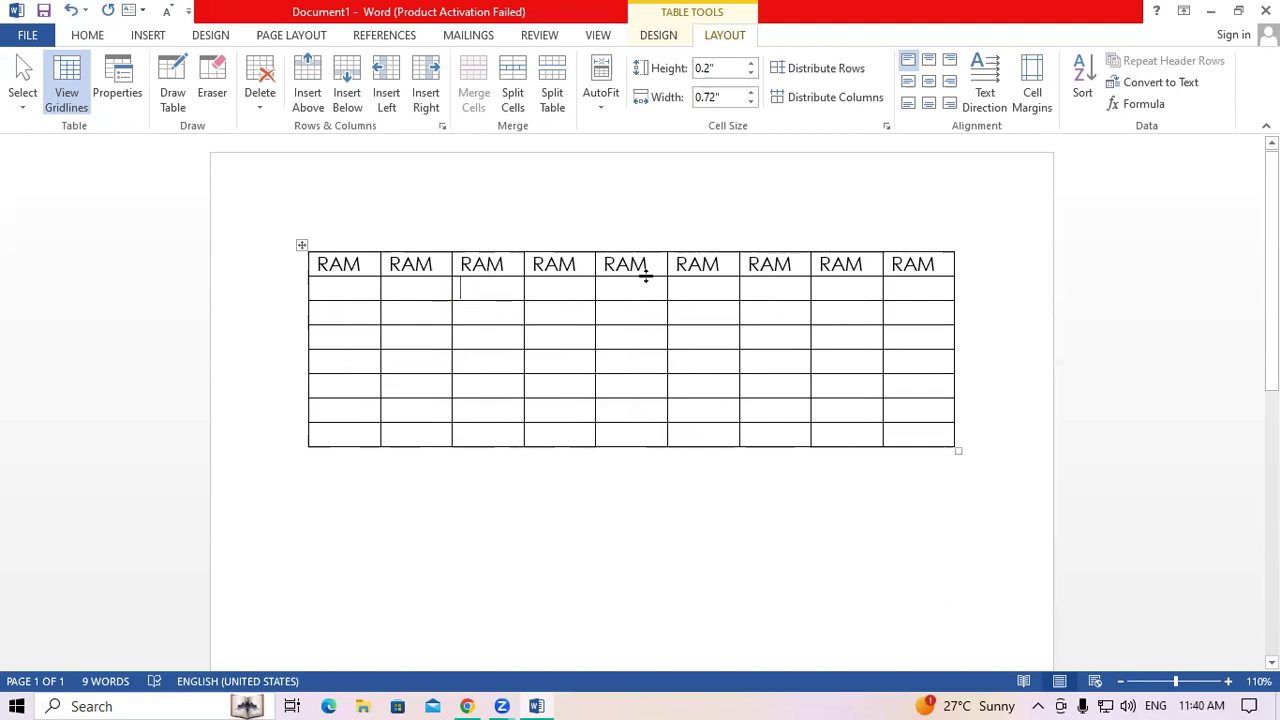
Step: Select all the table cells, raise their row height to 0.6 inch and lower it to 0.01 inch
drag(355, 273, 930, 436)
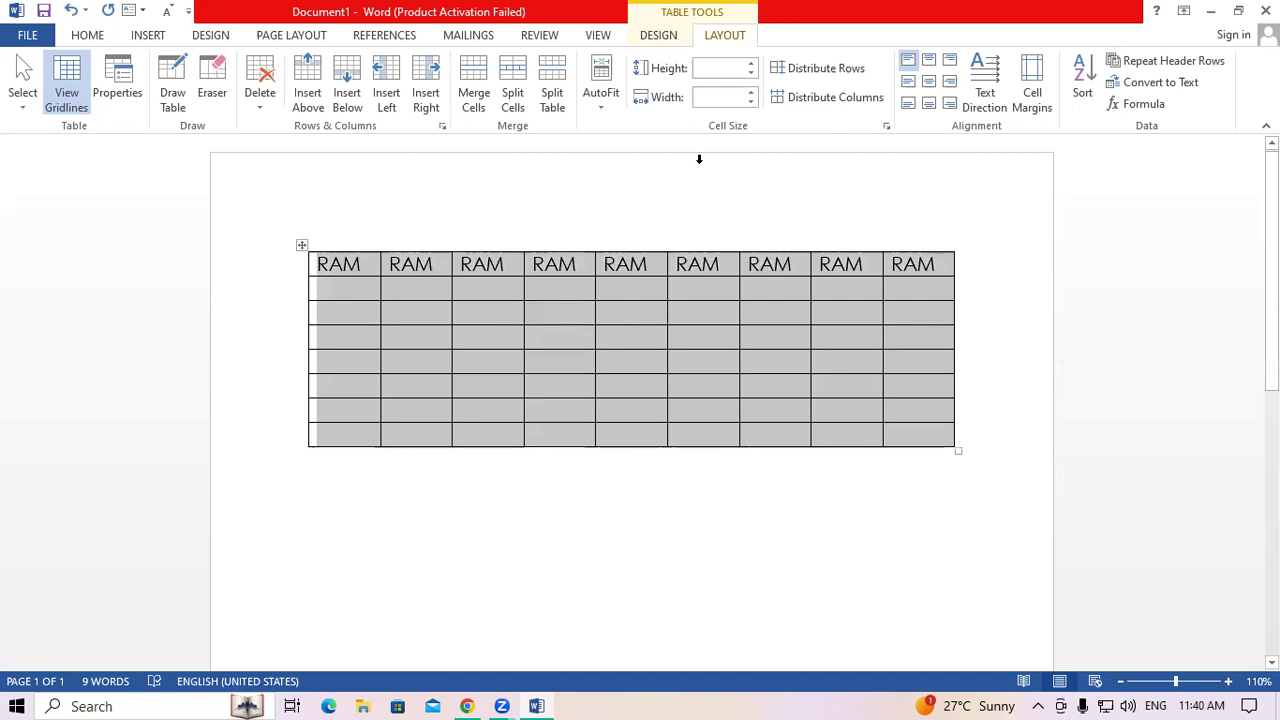
click(751, 63)
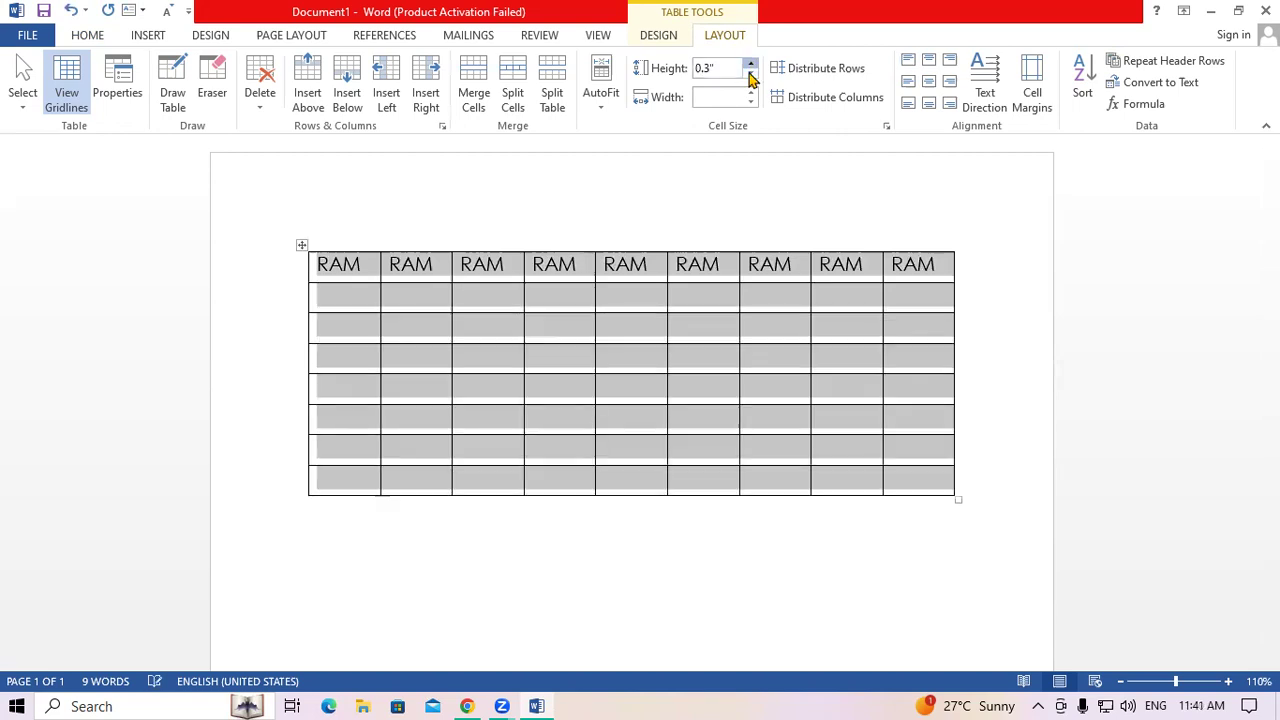
click(751, 63)
click(750, 65)
click(750, 65)
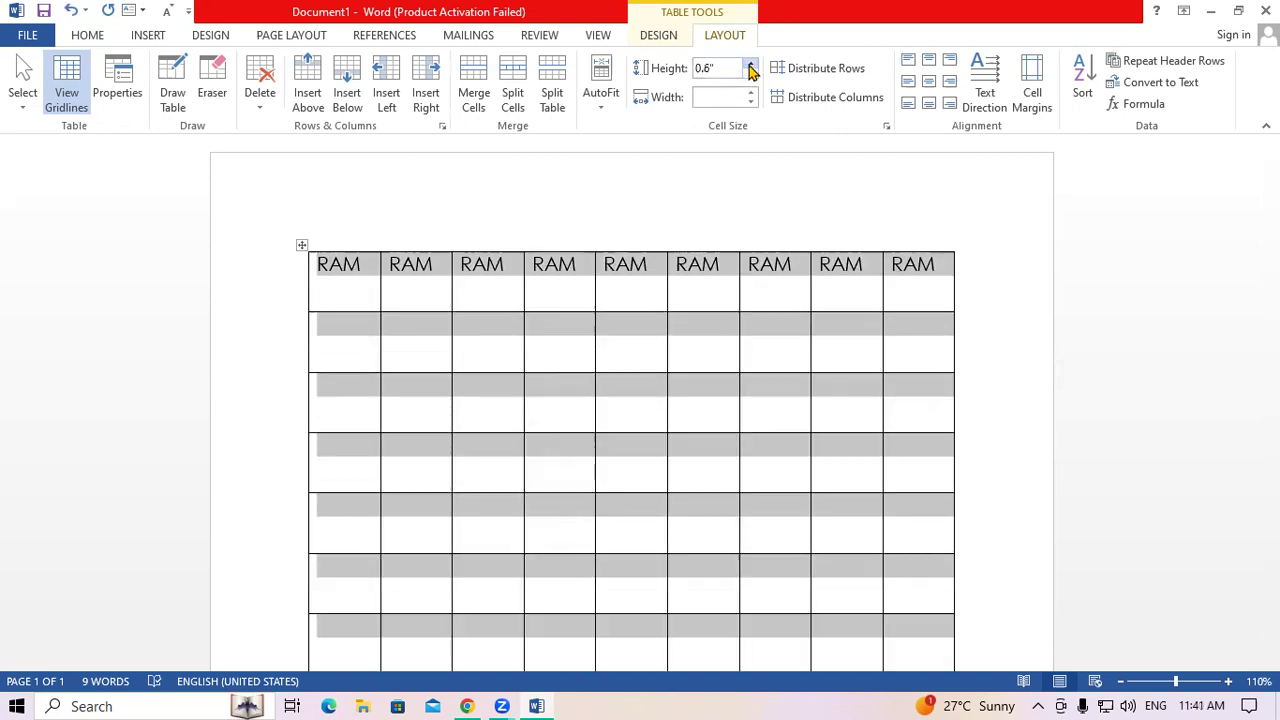
click(750, 75)
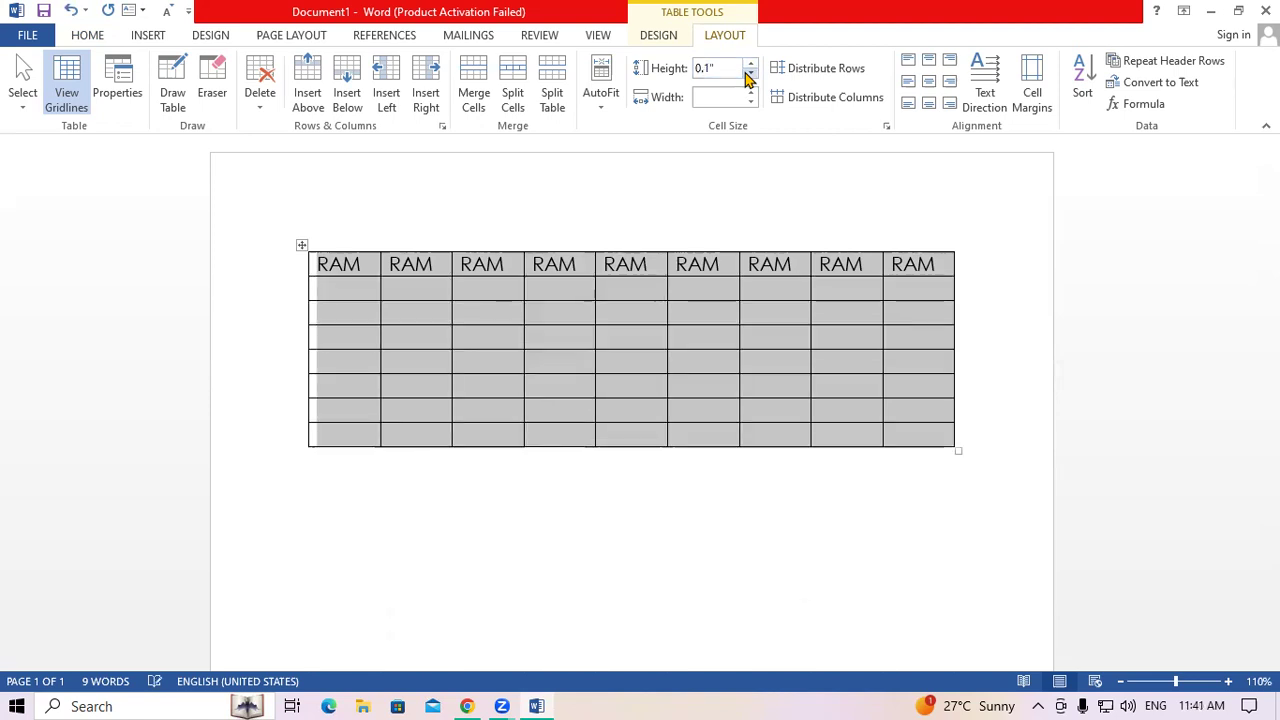
click(748, 74)
Step: Narrow the selected columns to 0.59 inch, widen them to 0.7 inch, and lower the row height to 0 inch
click(750, 102)
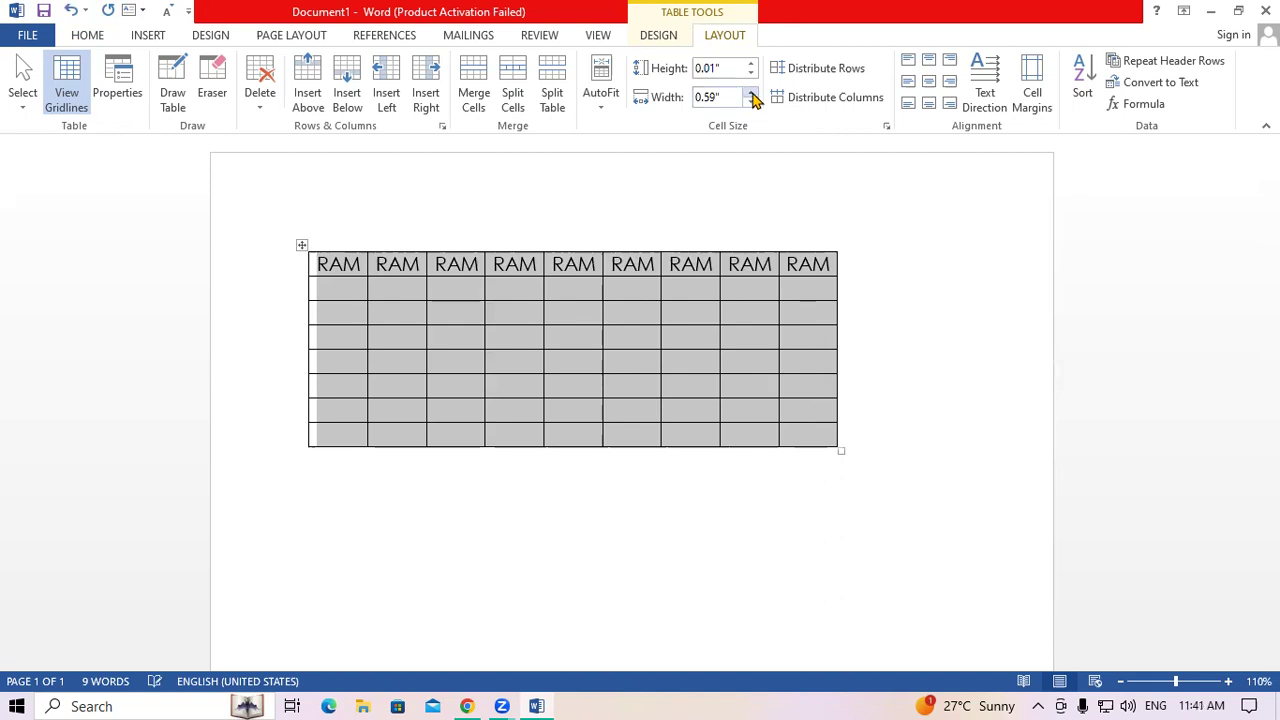
click(752, 93)
click(753, 73)
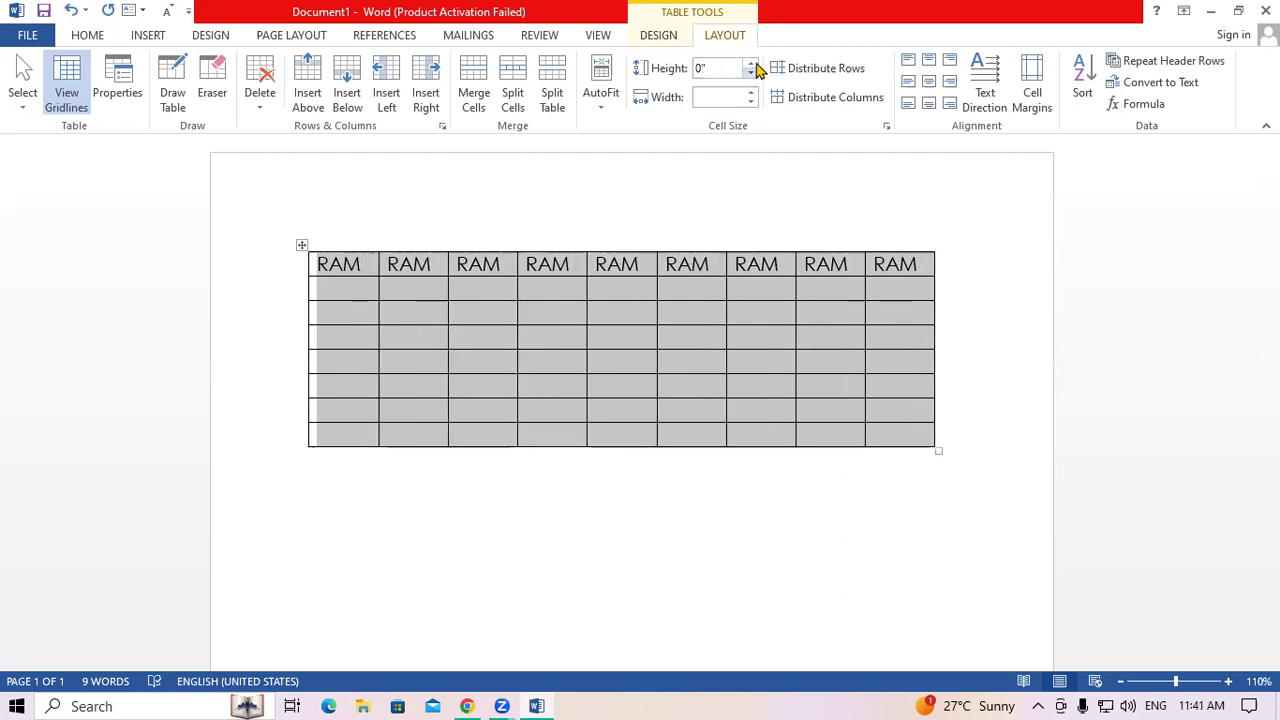
Step: Raise the row height of the selected table to 1.5 inches
click(752, 63)
click(752, 63)
click(752, 63)
click(752, 63)
click(752, 63)
click(752, 63)
click(752, 63)
click(752, 63)
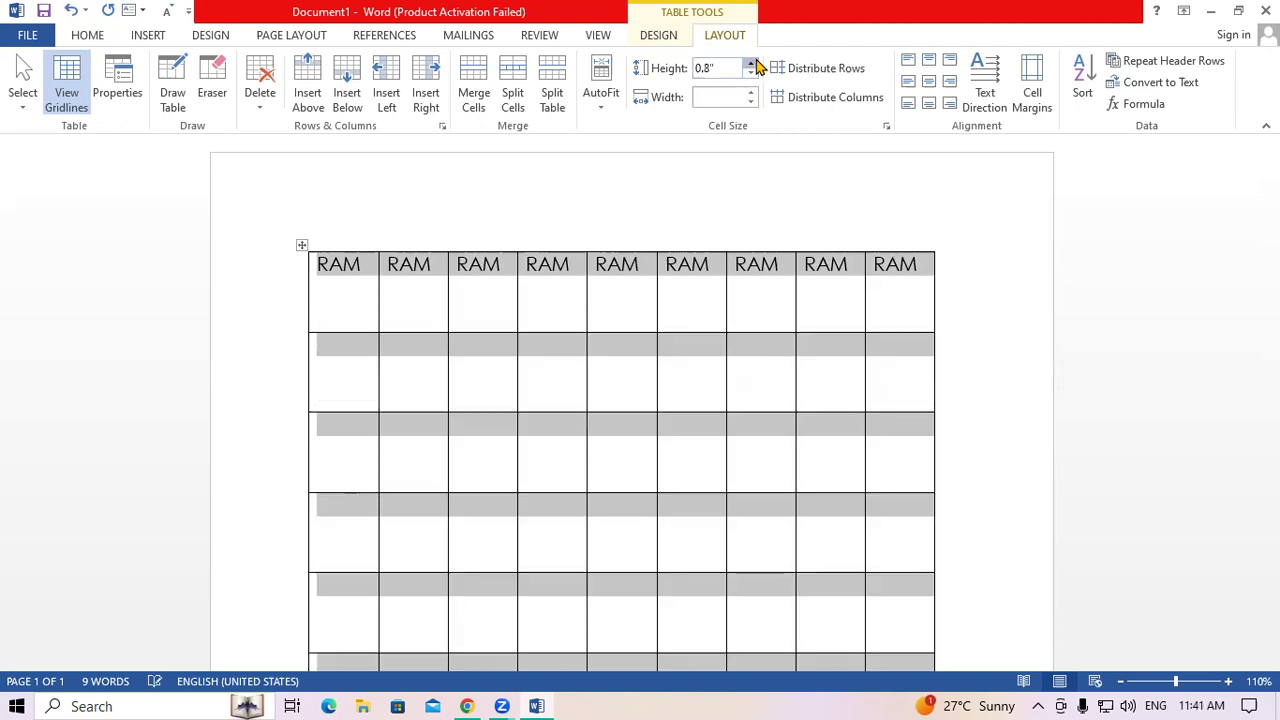
click(752, 63)
click(752, 63)
click(752, 63)
click(752, 63)
click(752, 63)
click(752, 63)
click(752, 63)
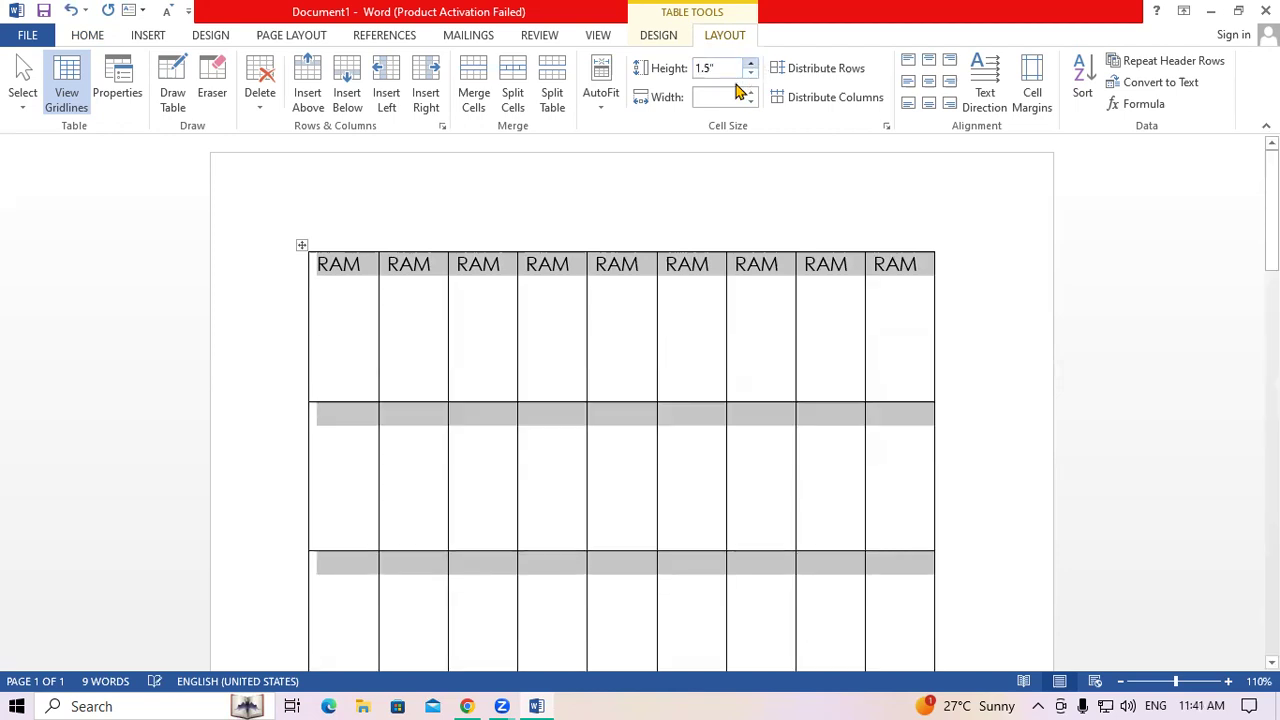
Step: Reduce the row height of the selected table to 0.1 inch
click(751, 75)
click(751, 75)
click(751, 75)
click(751, 75)
click(751, 75)
click(751, 75)
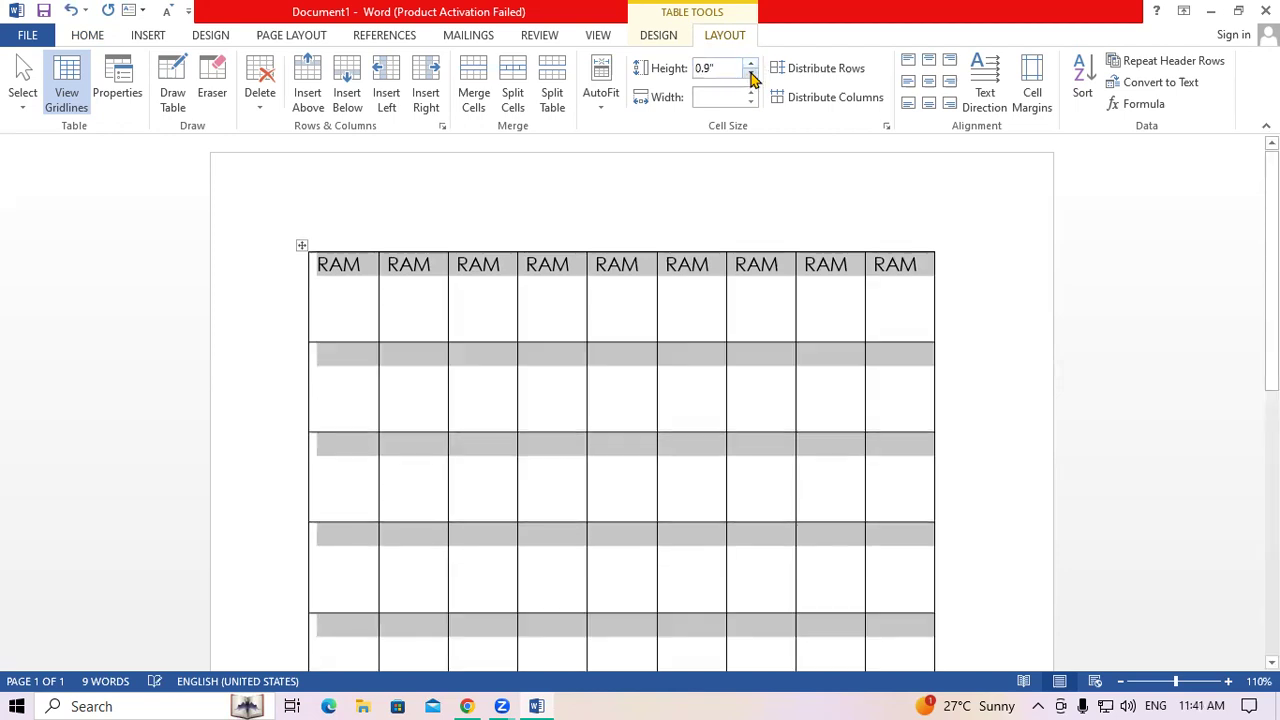
click(751, 75)
click(751, 75)
click(751, 75)
click(751, 75)
click(751, 75)
click(751, 75)
click(751, 75)
click(751, 75)
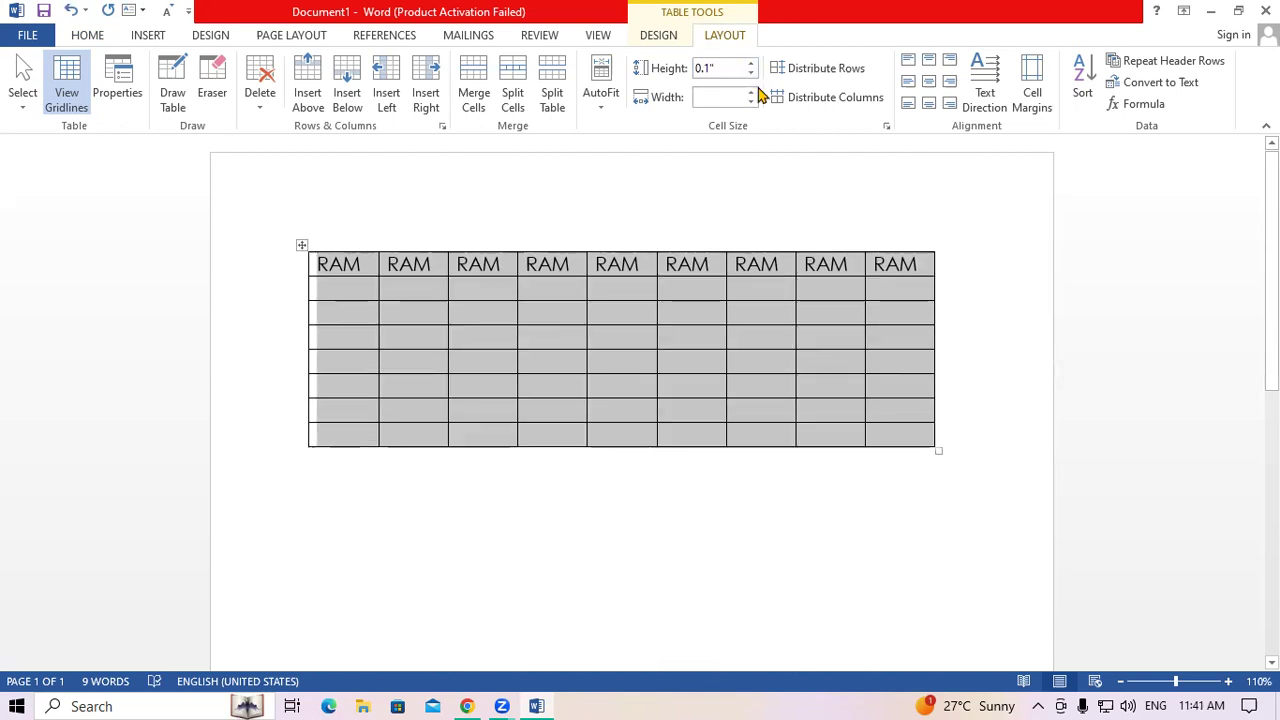
Step: Narrow all columns to 0.59 inch, return them to 0.7 inch, and deselect the table
click(753, 97)
click(752, 98)
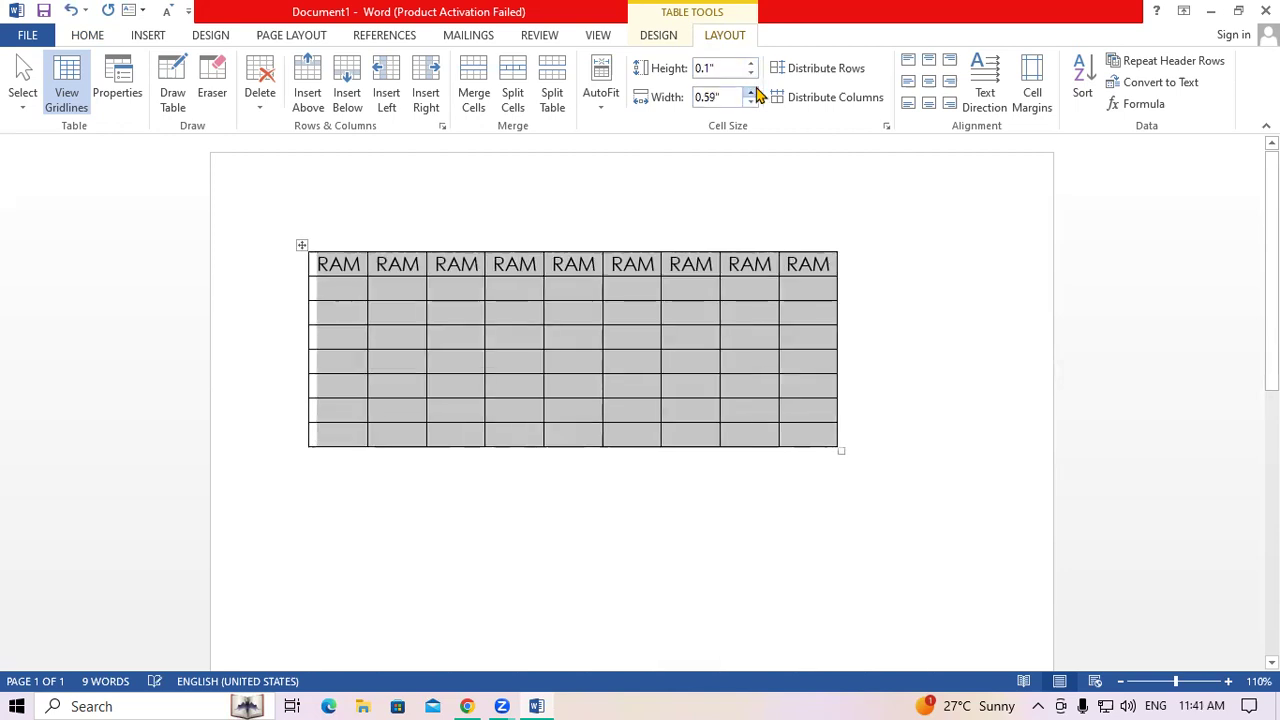
click(755, 90)
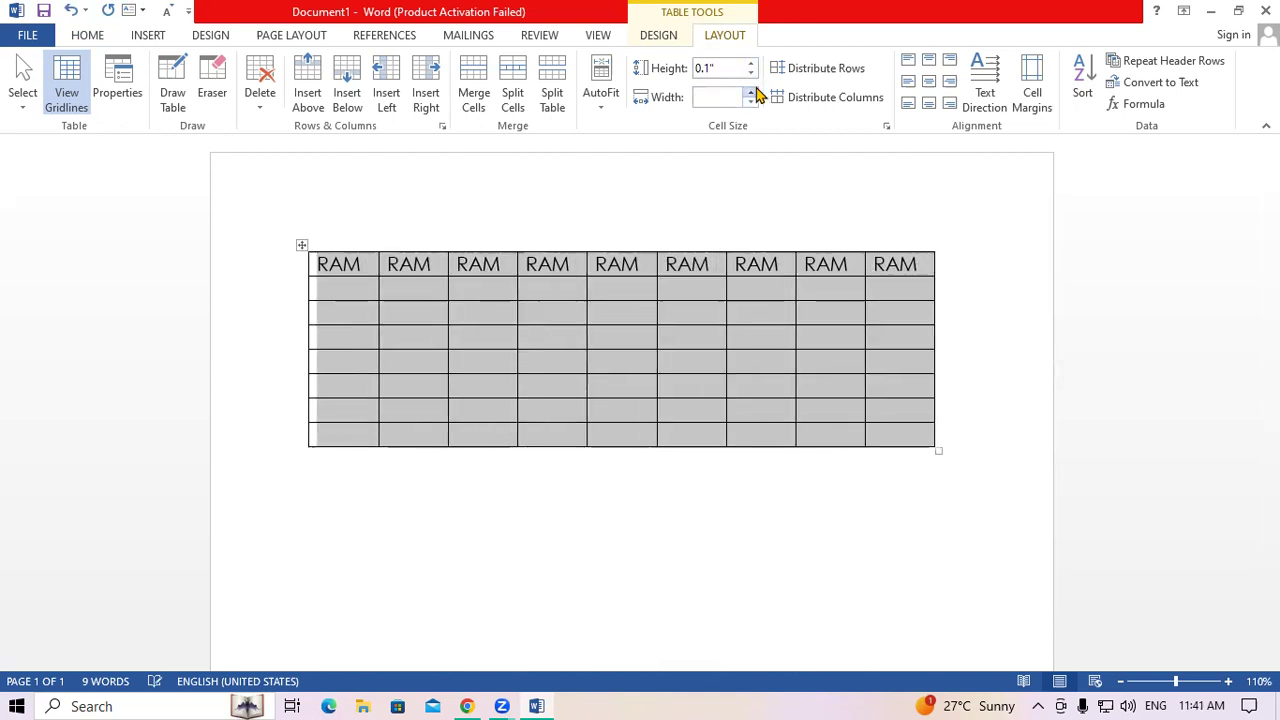
click(757, 322)
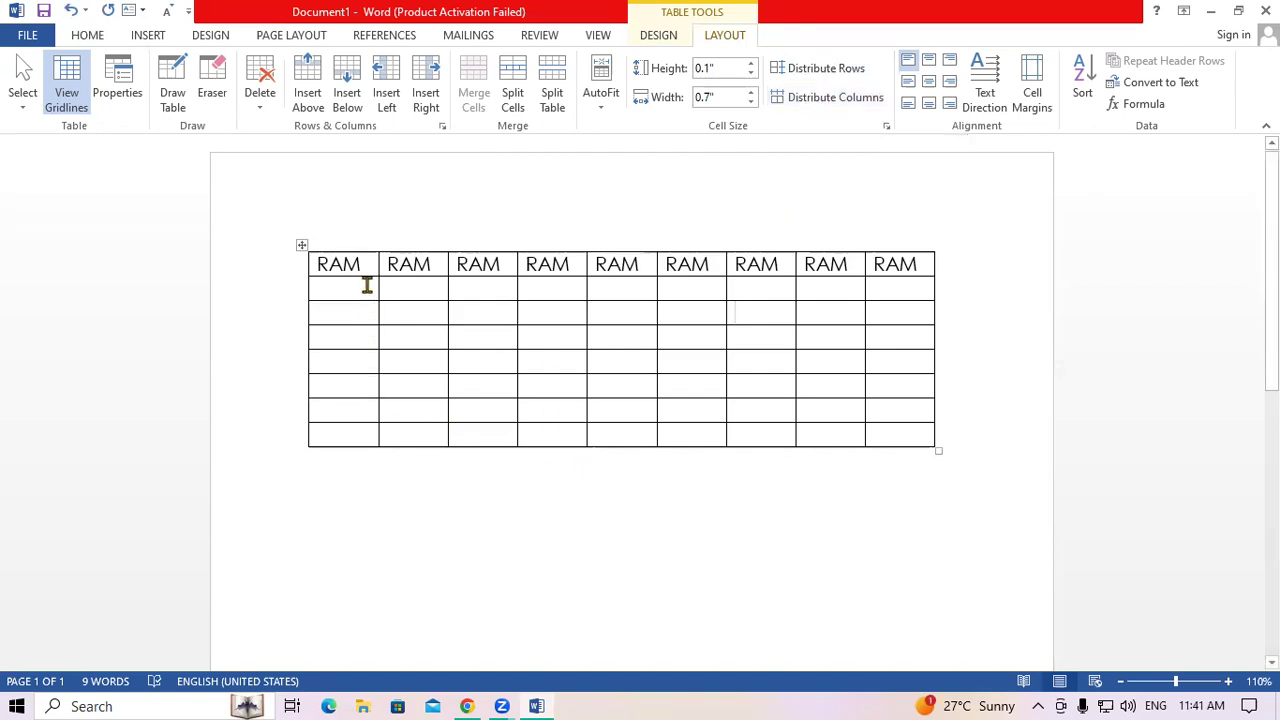
Step: Enlarge the first three rows, the first to about 1.24 inches and the third to about 1.06, and widen the first column to about 0.81 inch
drag(365, 277, 393, 376)
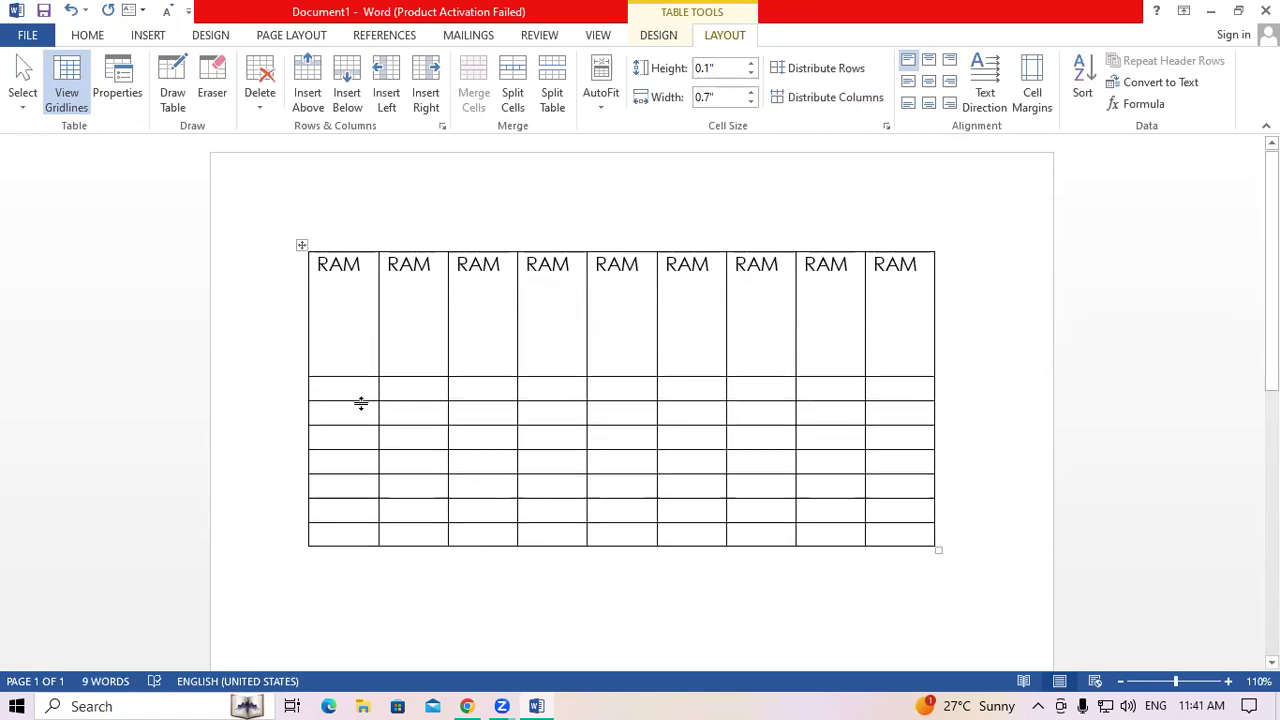
drag(363, 403, 360, 487)
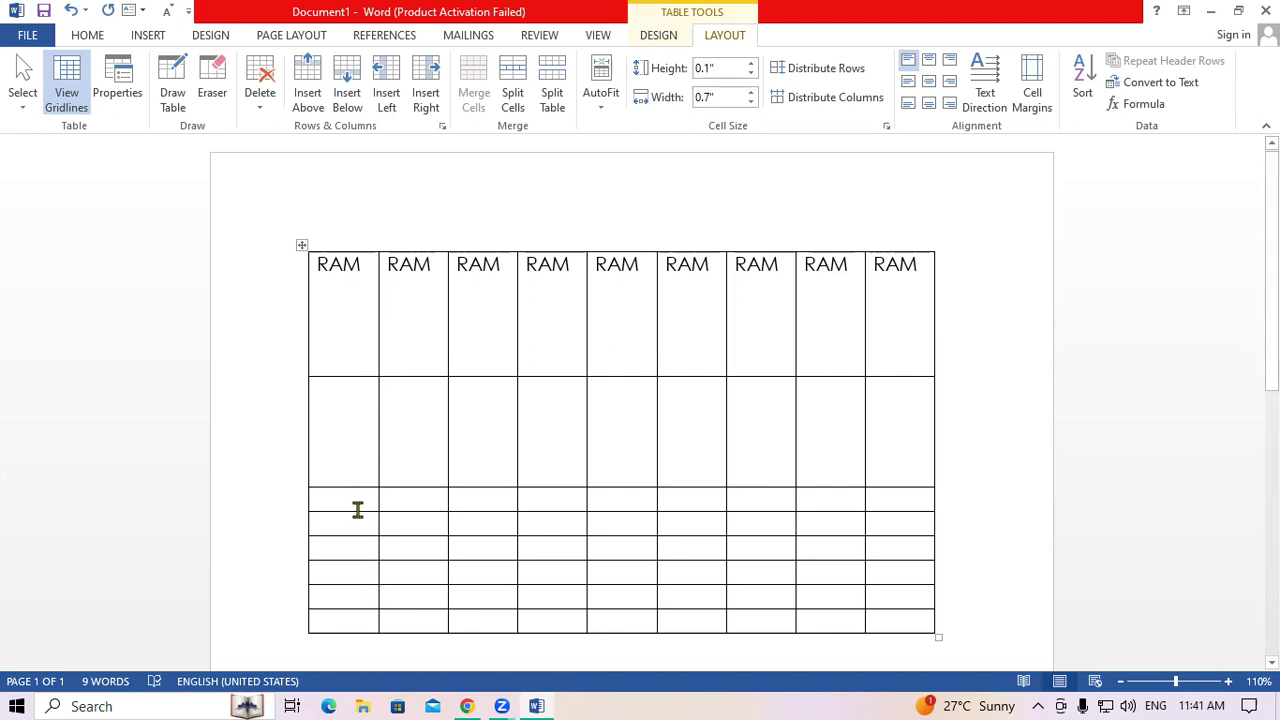
drag(355, 510, 364, 593)
drag(378, 359, 457, 350)
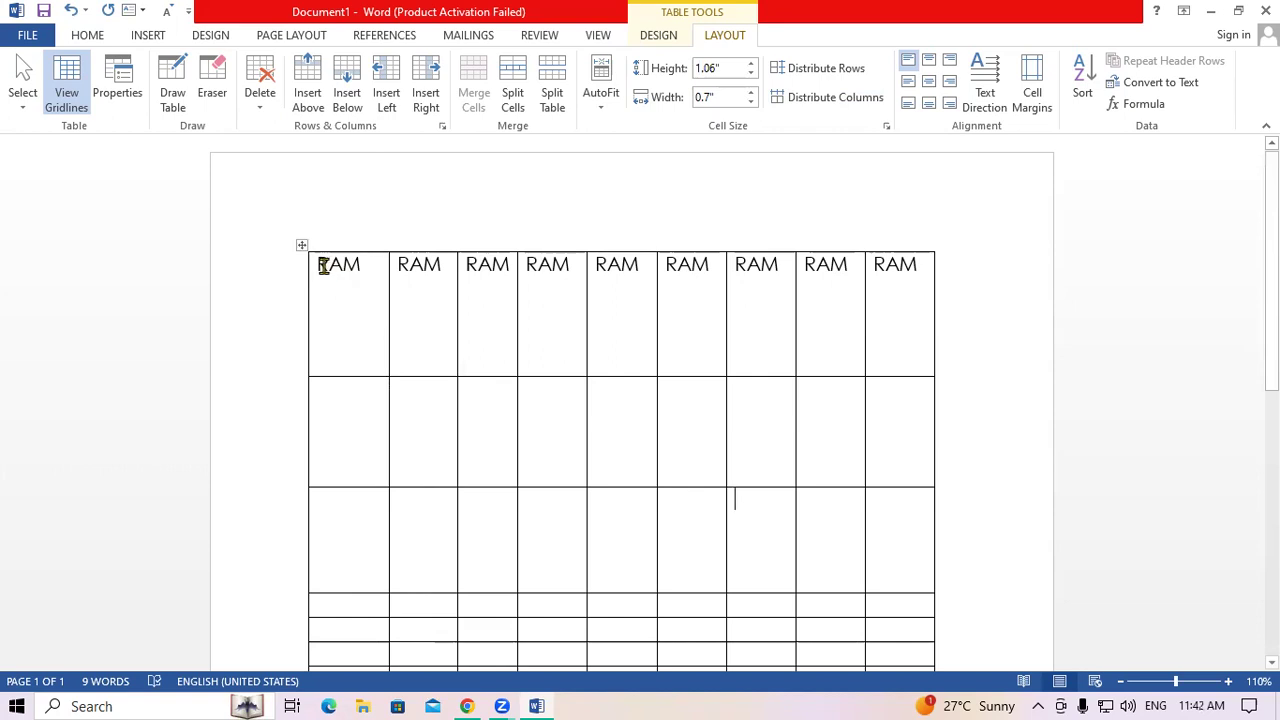
Step: Clear the RAM text from the header row and widen the sixth column by moving both of its borders outward
drag(320, 264, 893, 272)
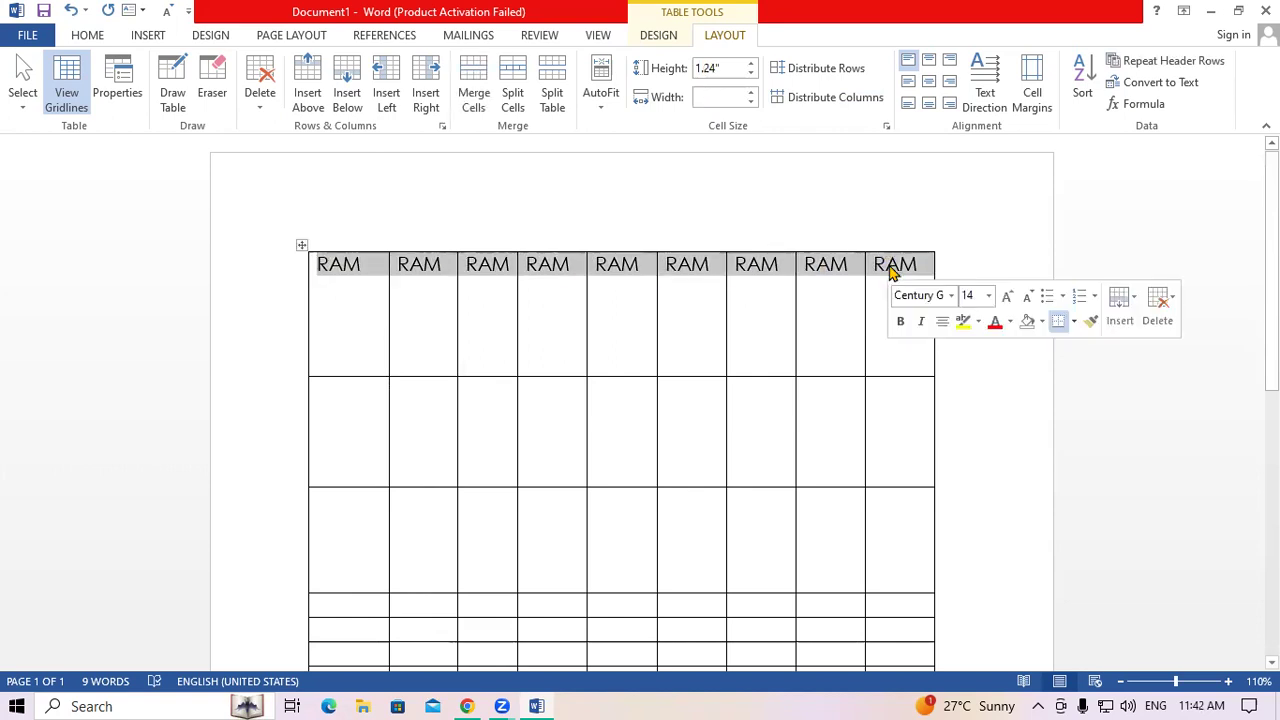
key(Delete)
drag(725, 320, 781, 333)
drag(655, 323, 603, 349)
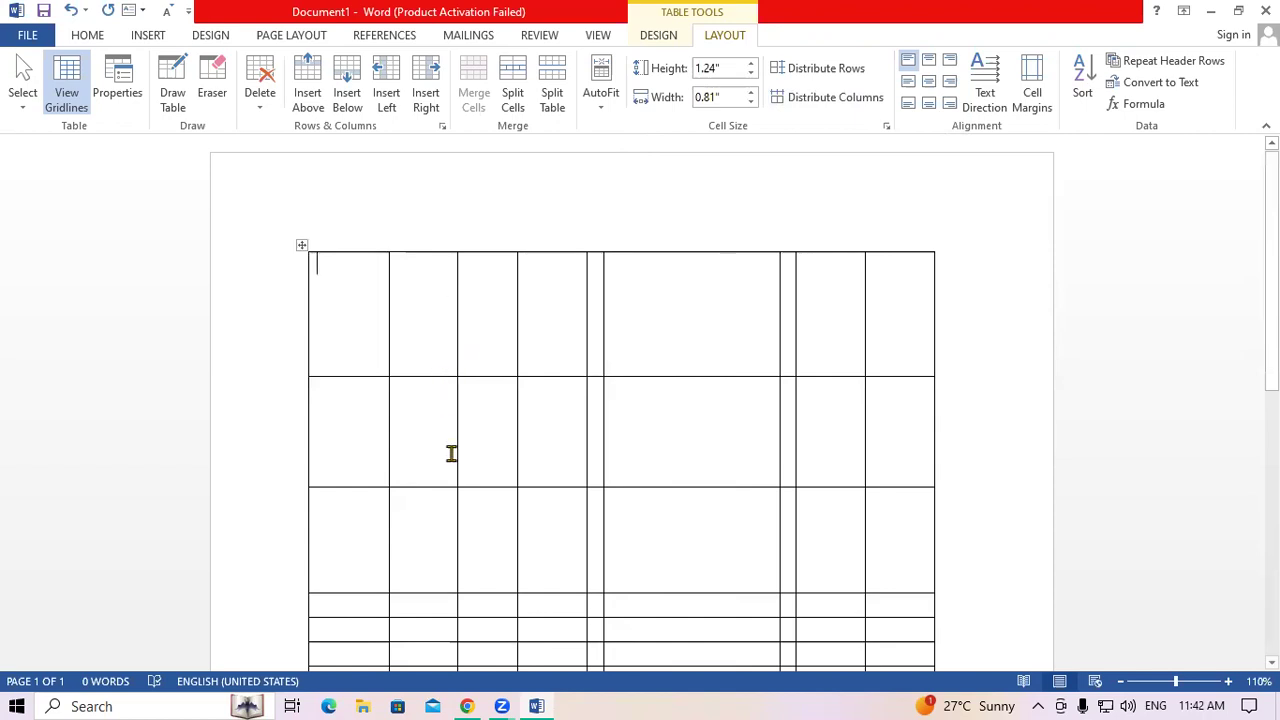
Step: Shorten the second row and enlarge the fifth row so that the table's row heights are uneven
drag(439, 487, 454, 425)
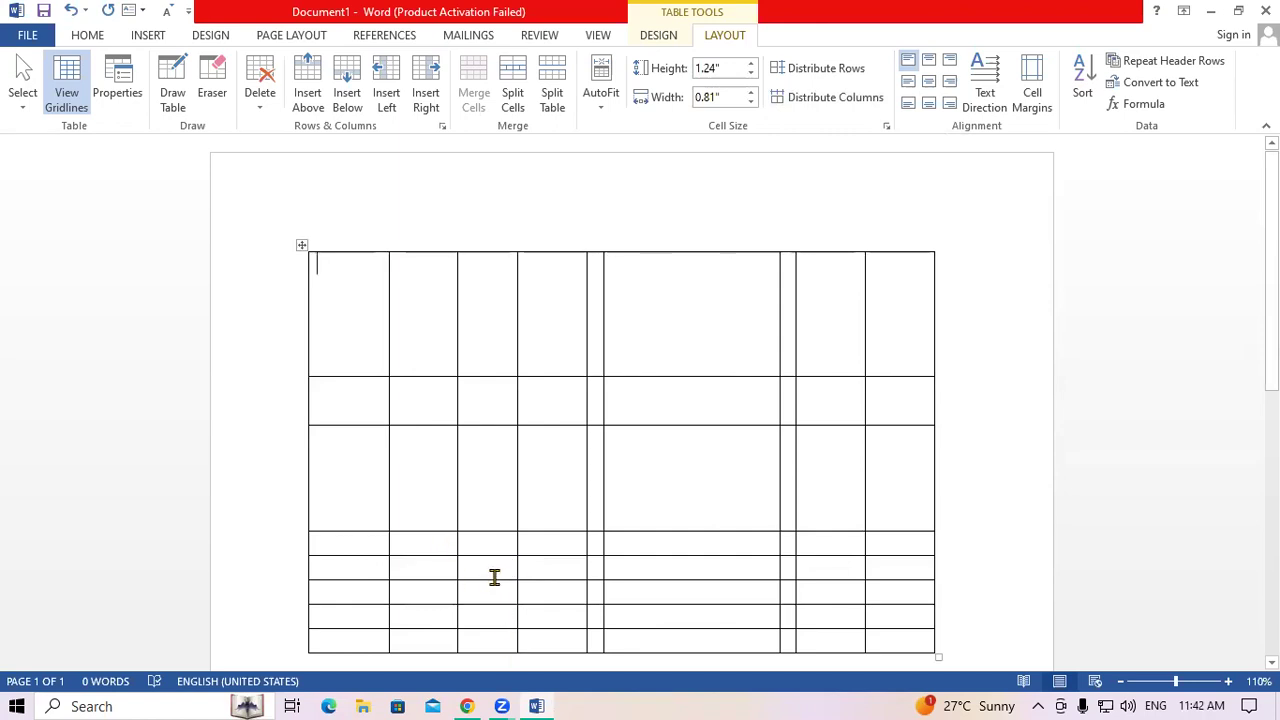
drag(492, 580, 500, 624)
scroll(797, 508, down, 5)
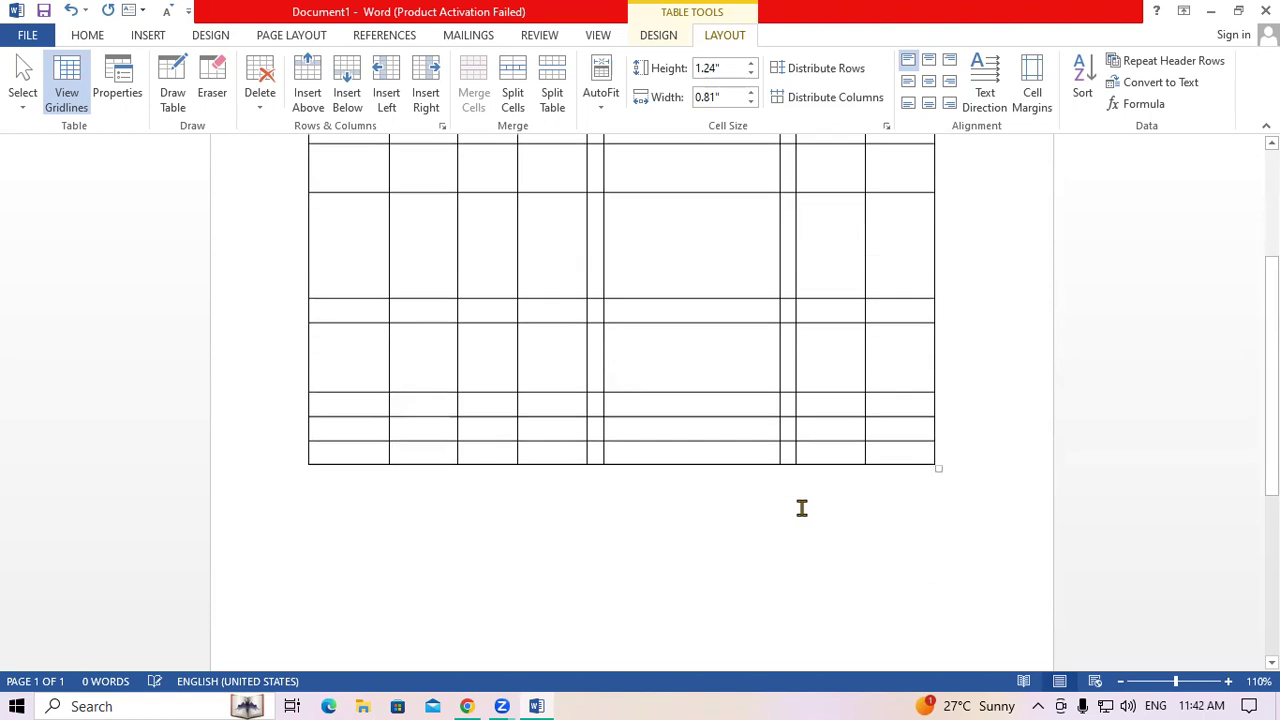
scroll(803, 508, up, 5)
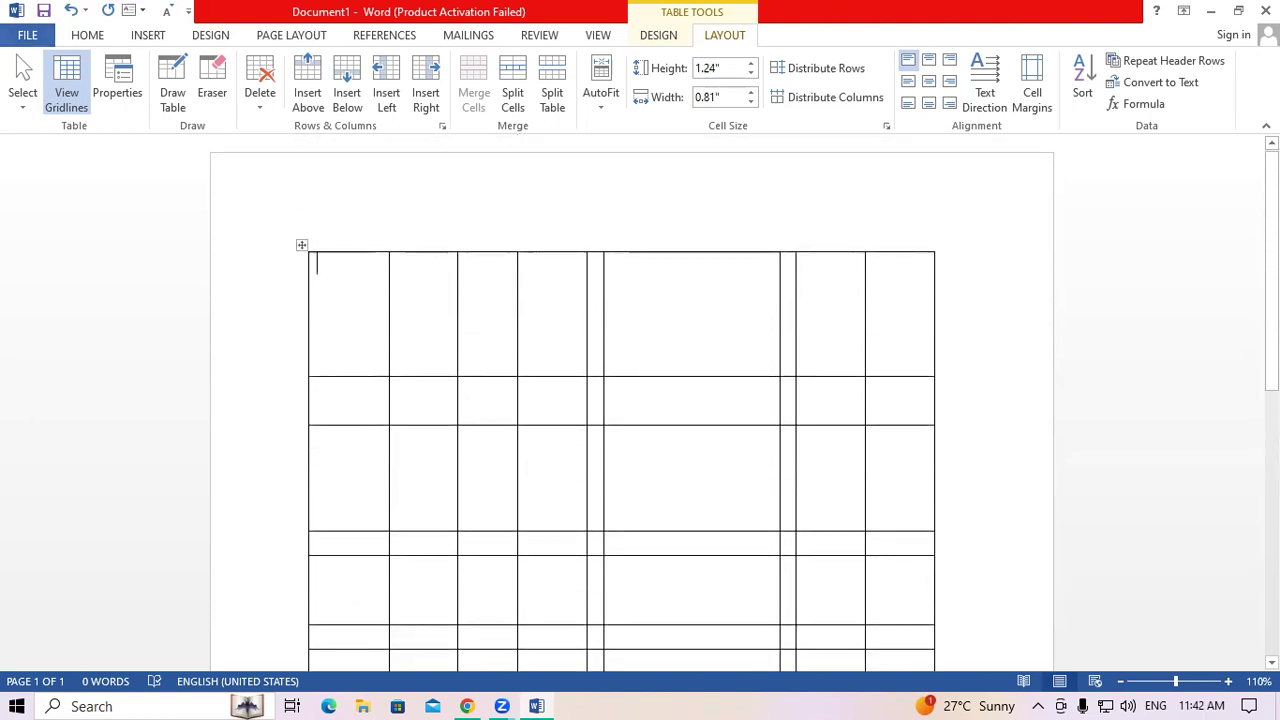
Step: Try distributing the table's rows and columns evenly, and undo back to the uneven layout
click(860, 86)
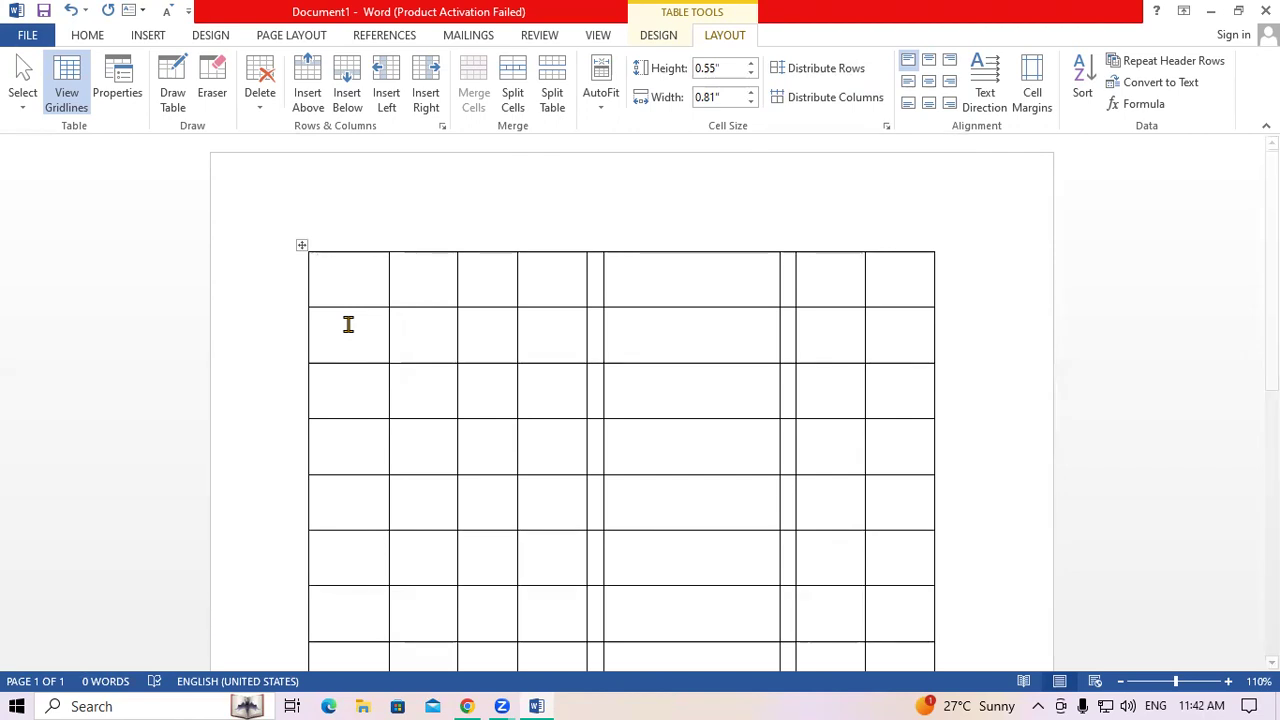
click(832, 100)
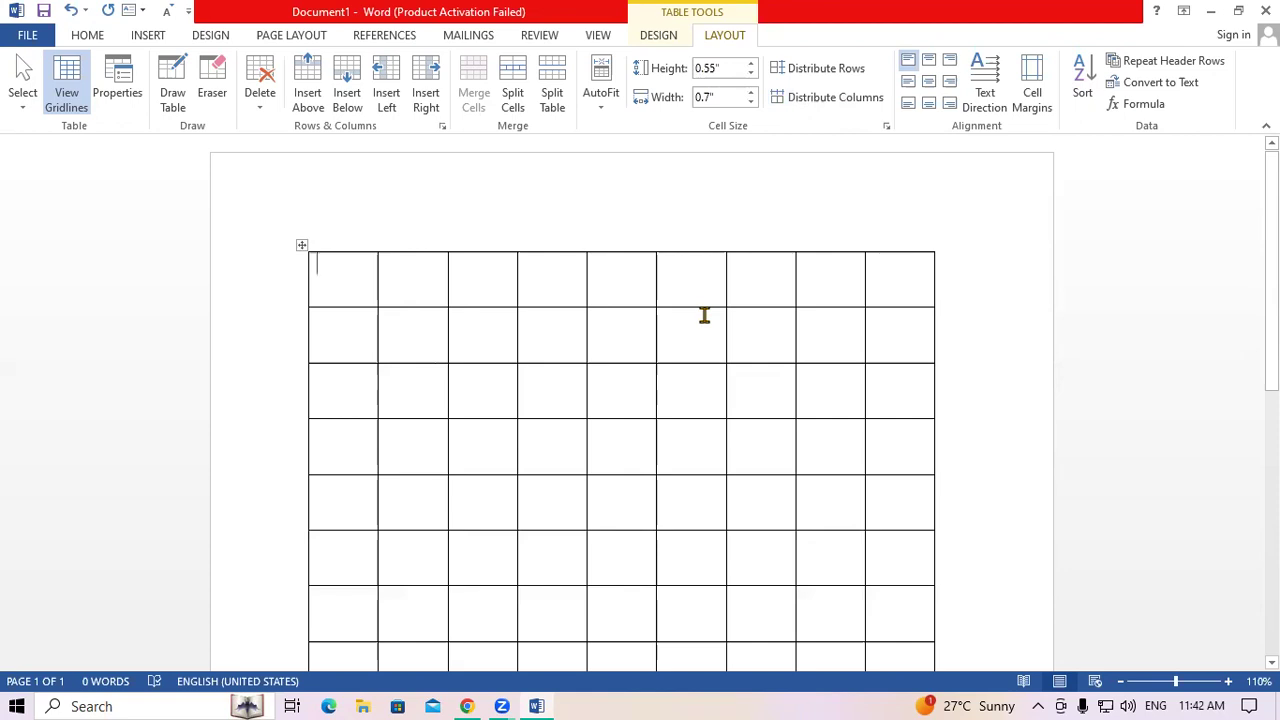
key(ctrl+z)
key(ctrl+z)
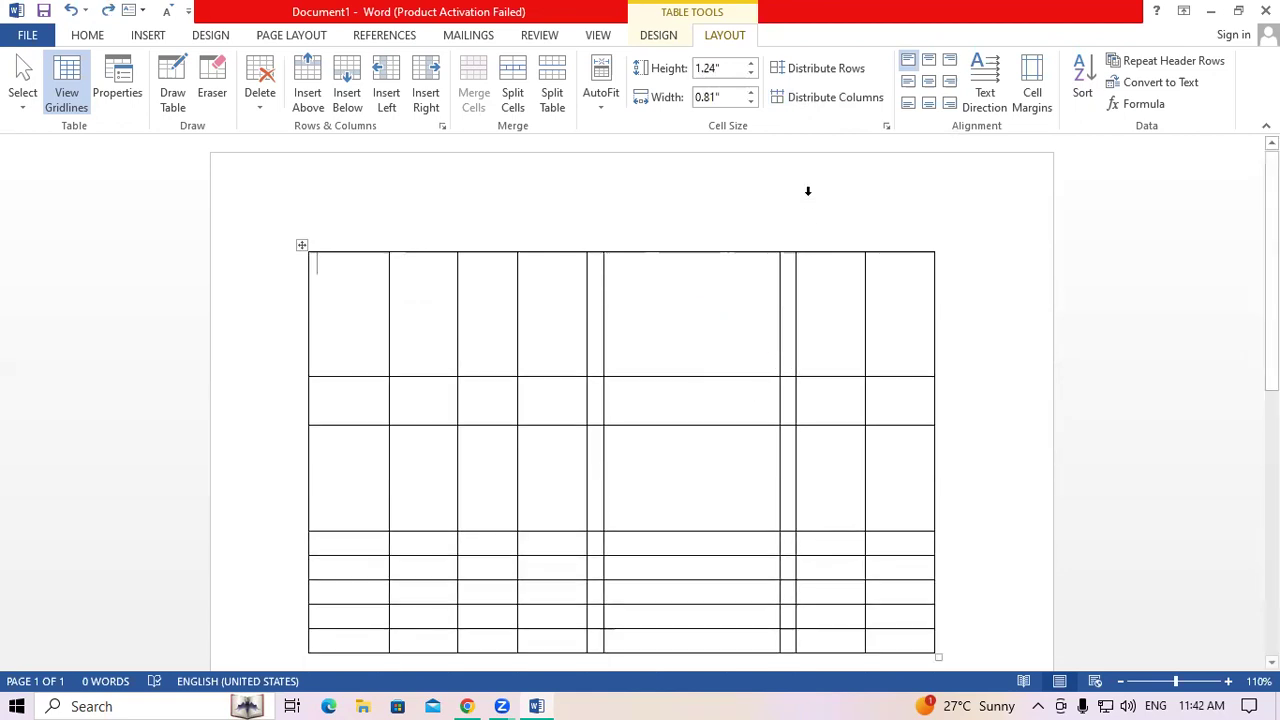
Step: Distribute the table's rows and columns evenly
click(826, 68)
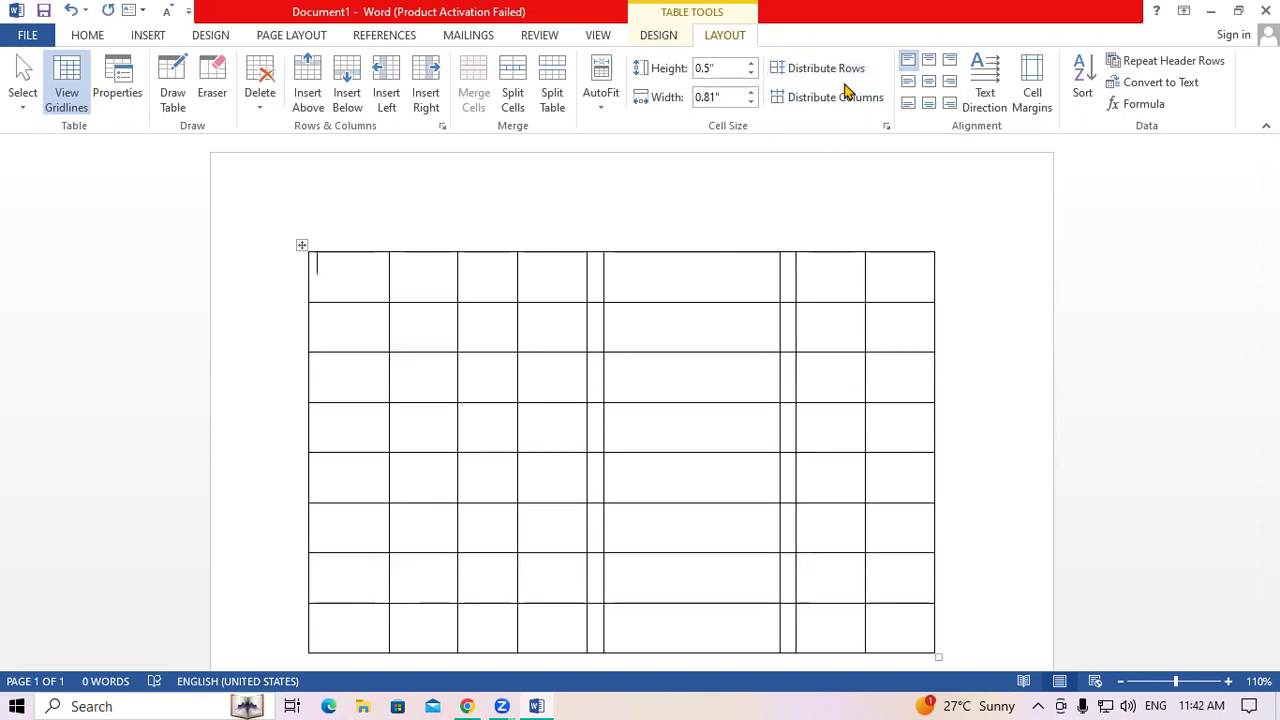
click(845, 97)
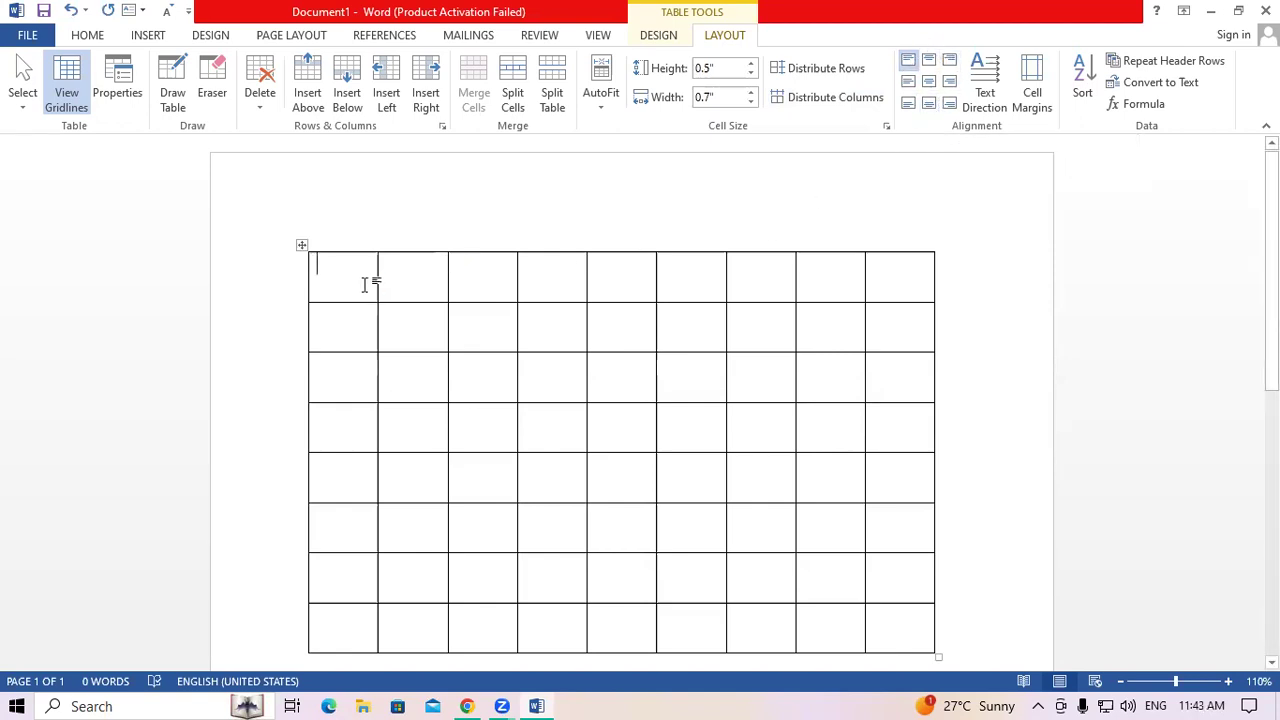
Step: Enter RAM in the first cell of the table
text(RAM)
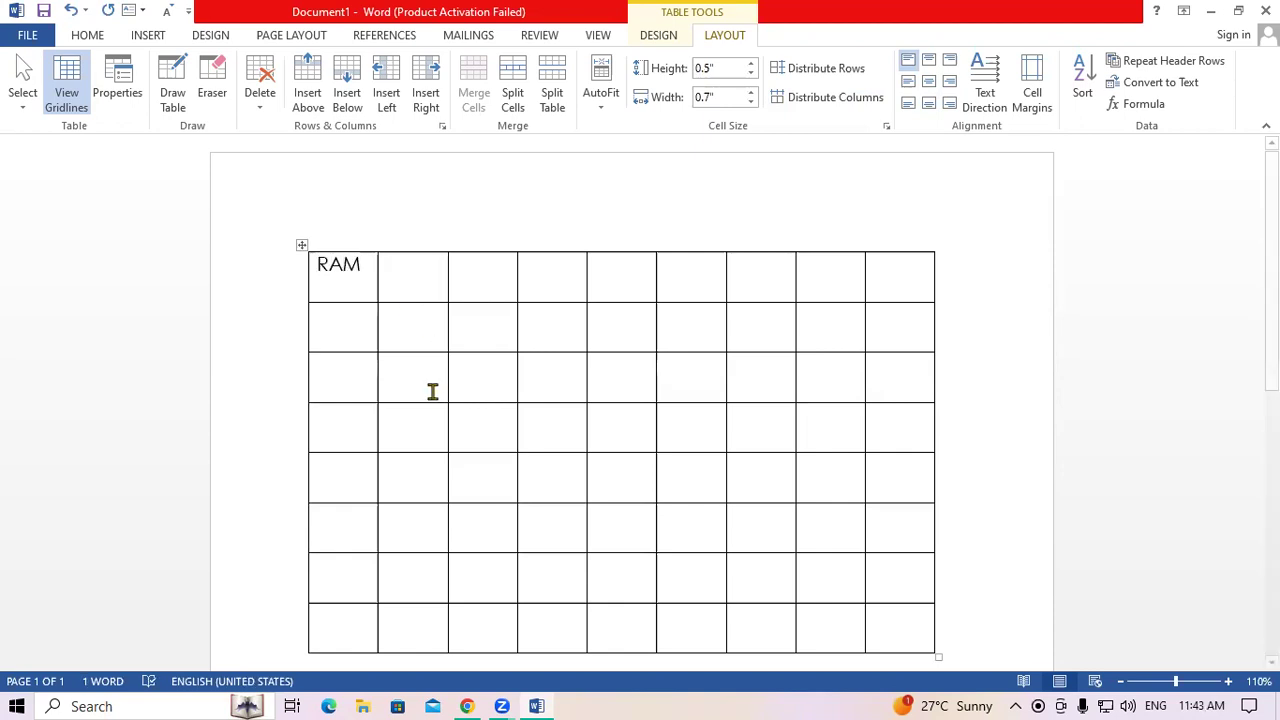
click(486, 363)
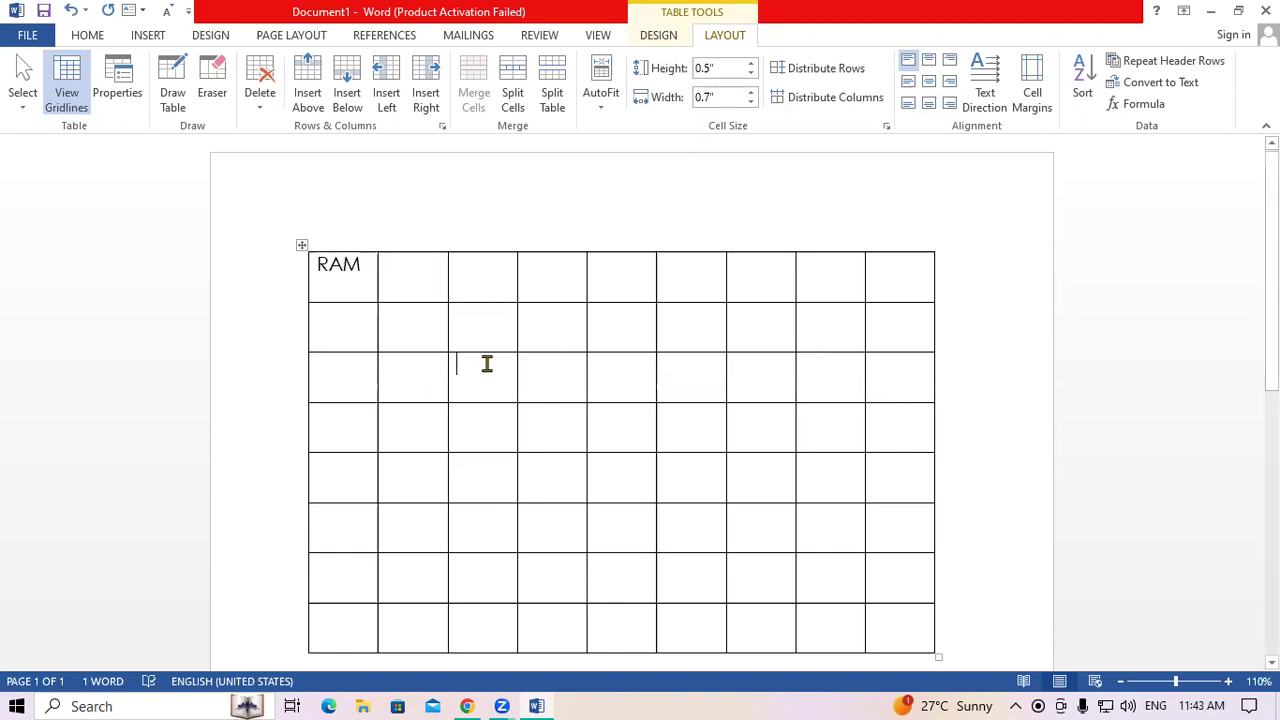
Step: Try the different text alignments on the RAM cell, ending with the text centred both horizontally and vertically
click(362, 266)
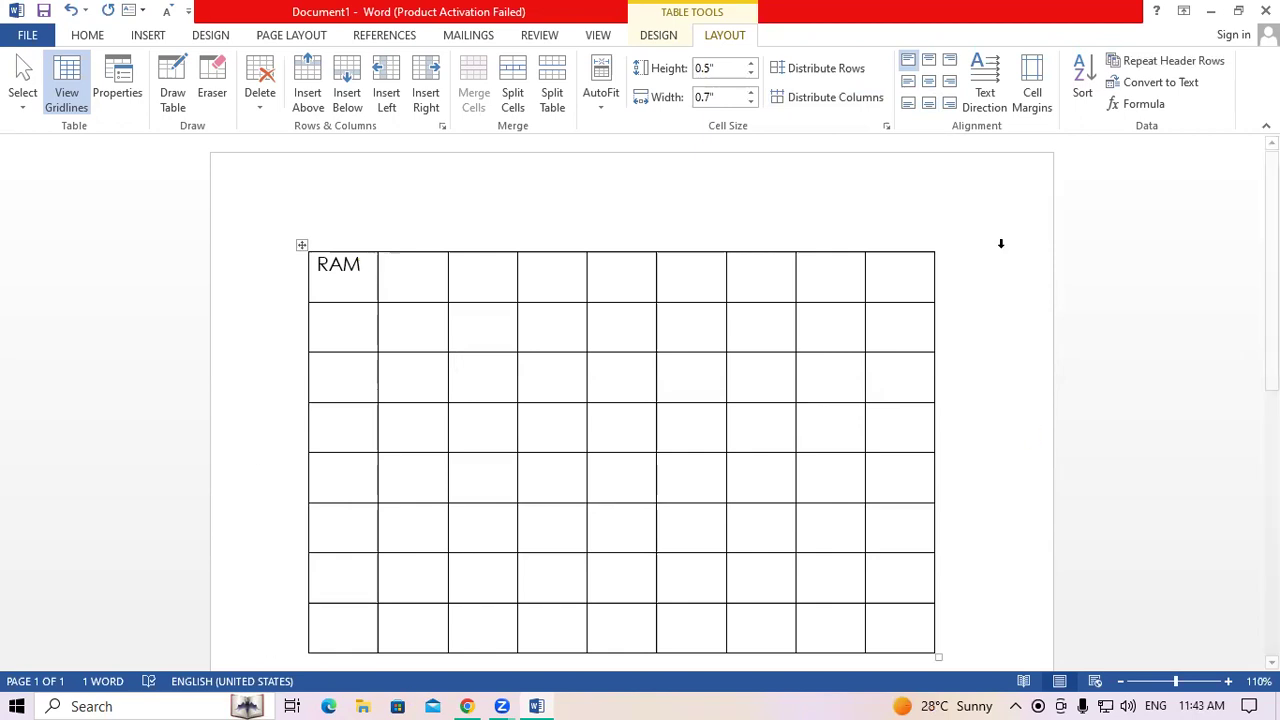
click(930, 83)
click(930, 103)
click(948, 104)
click(949, 82)
click(949, 61)
click(929, 61)
click(911, 65)
click(912, 83)
click(928, 82)
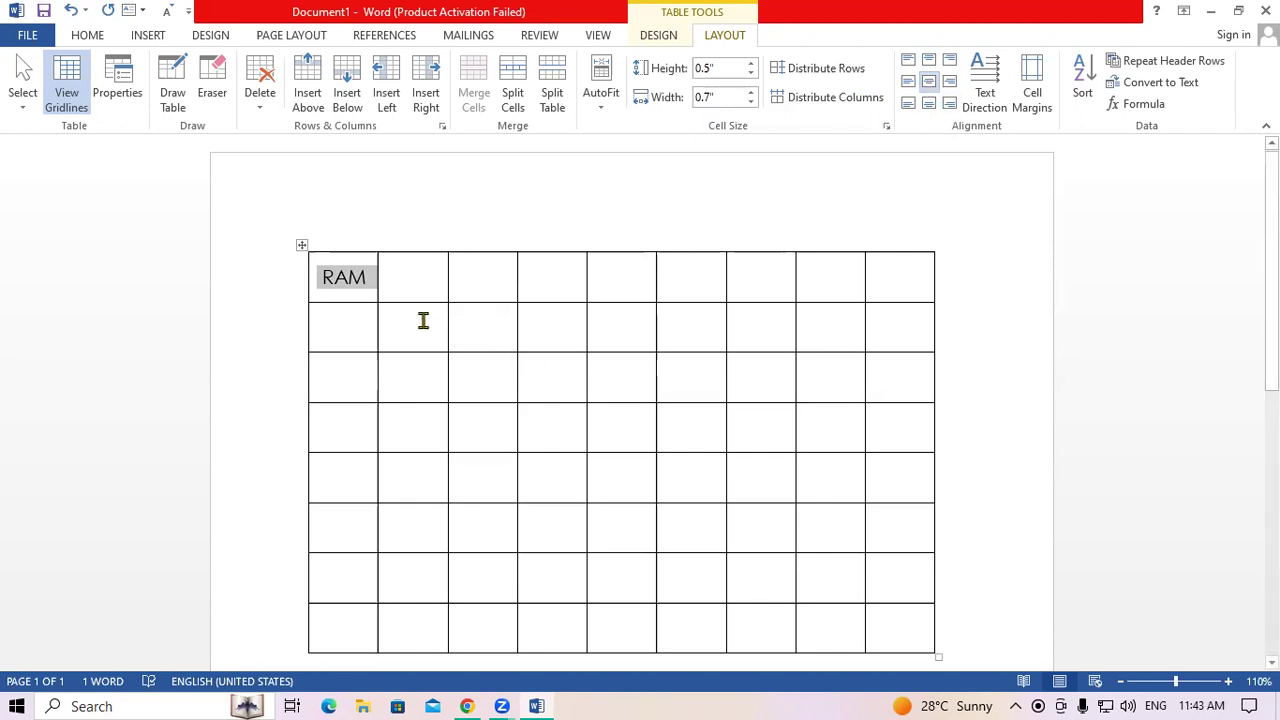
Step: Merge the cells in rows 2 to 4 of columns 2 to 7 and enter STUDENT DATABASE in the merged cell
drag(400, 334, 797, 414)
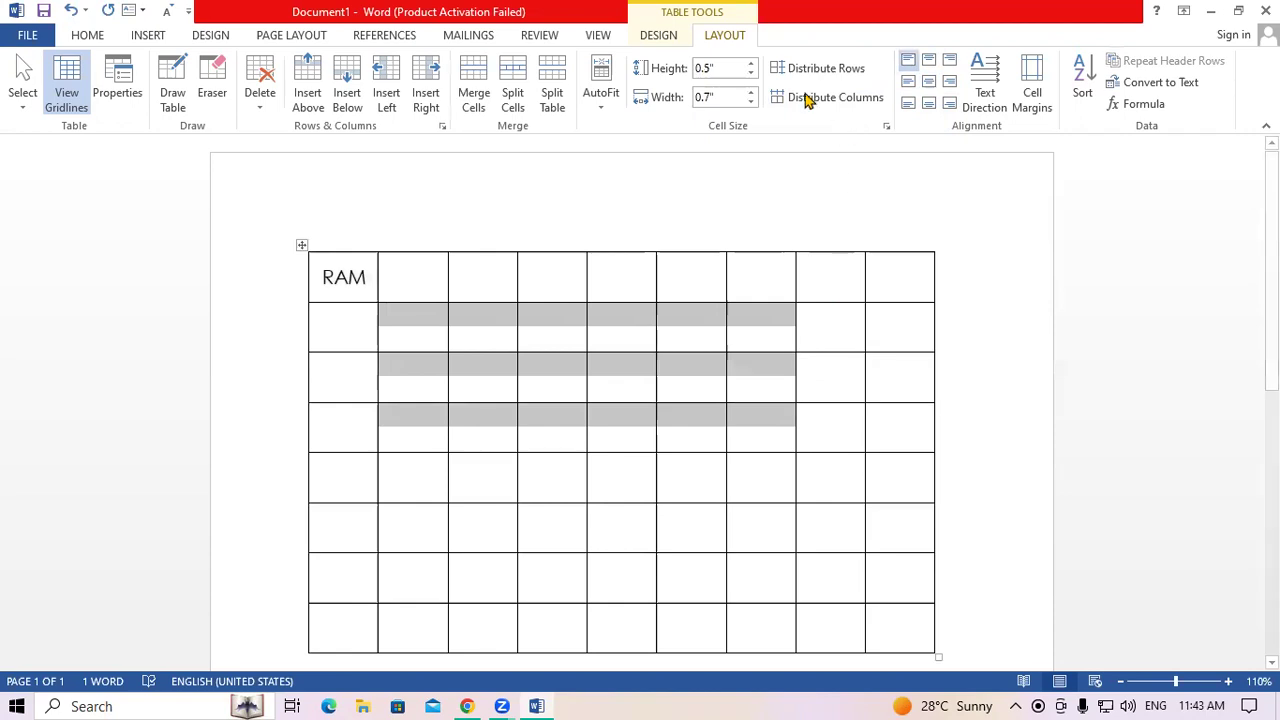
click(476, 94)
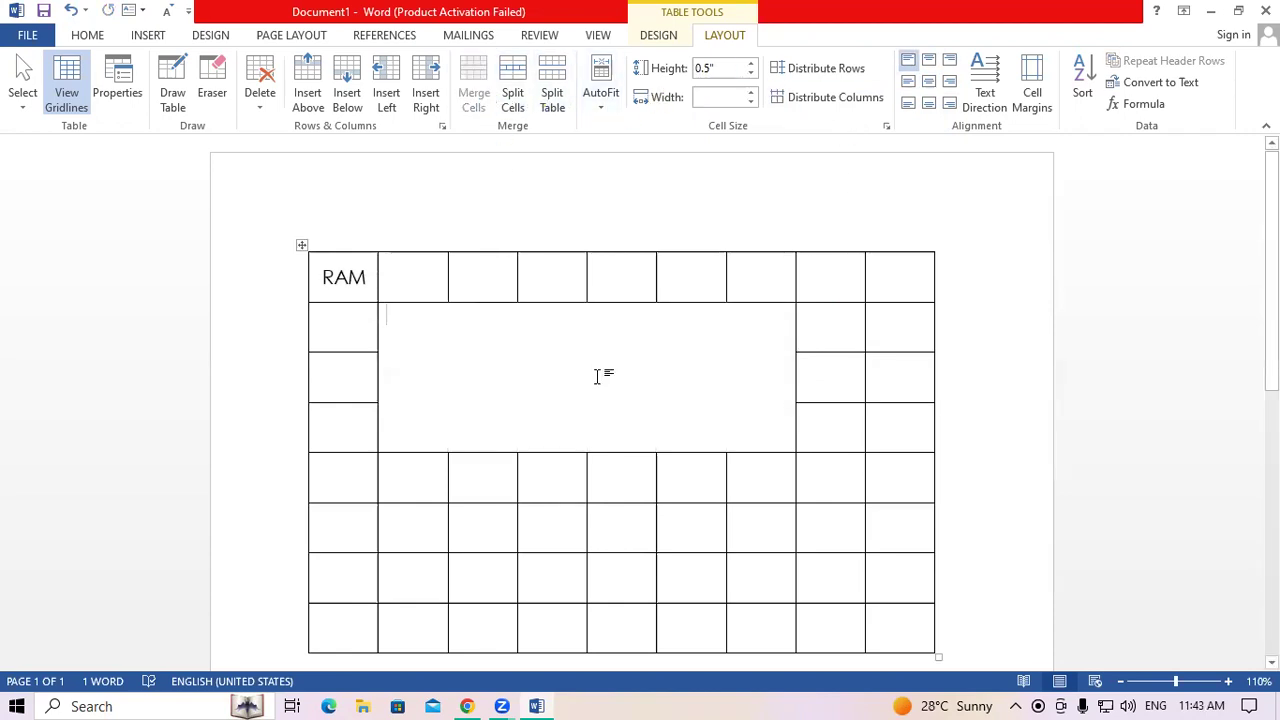
text(ST)
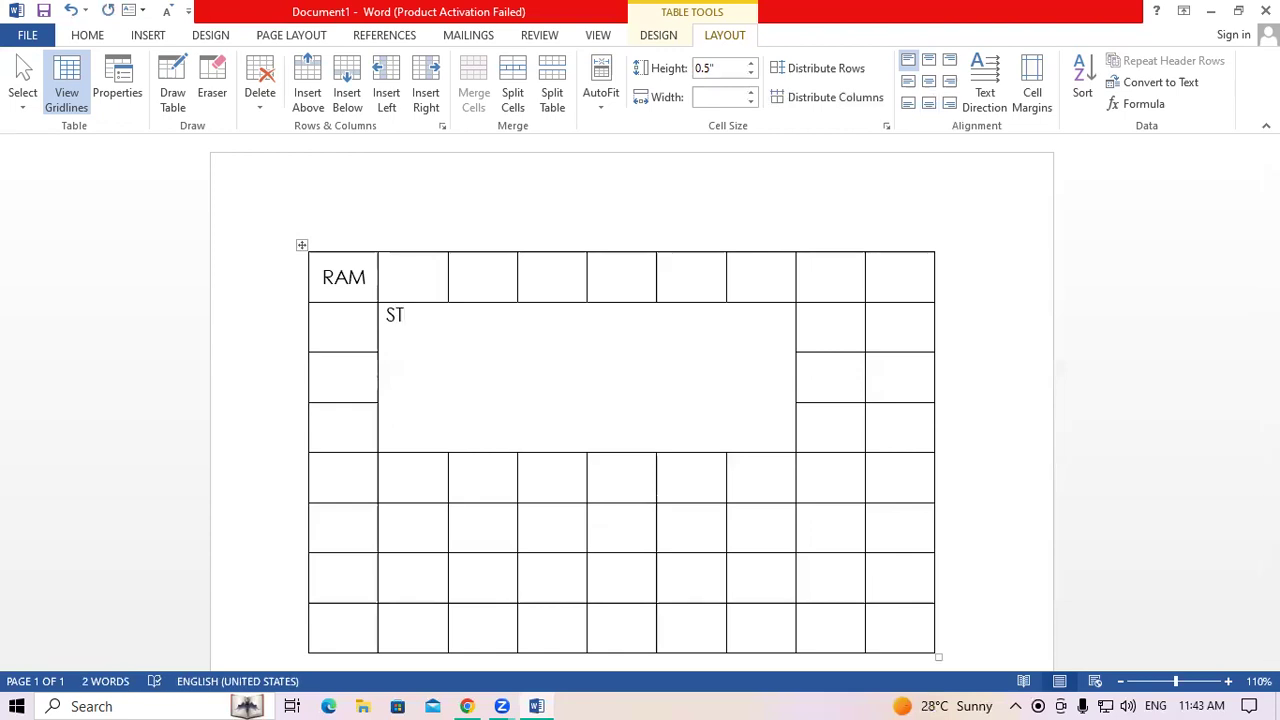
text(UDENT DATABASE)
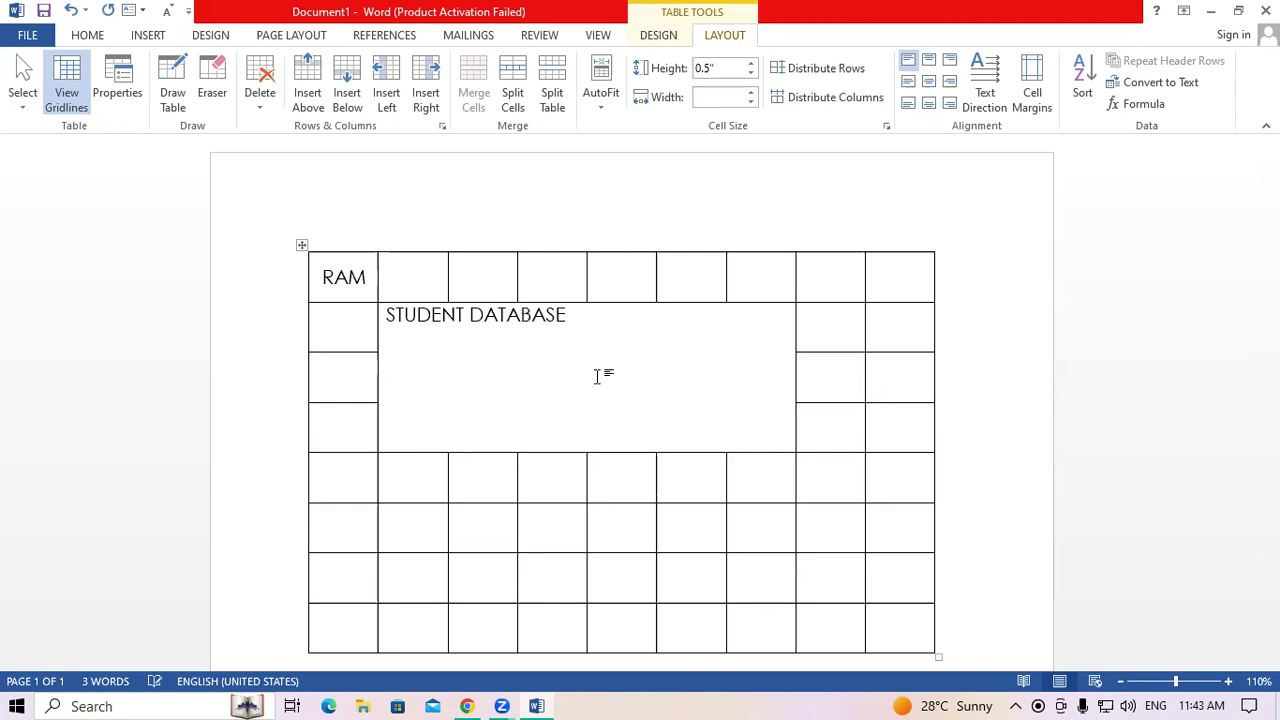
Step: Increase the font size of the STUDENT DATABASE title to 22
key(ctrl+shift+Left)
key(ctrl+shift+Left)
key(shift+Up)
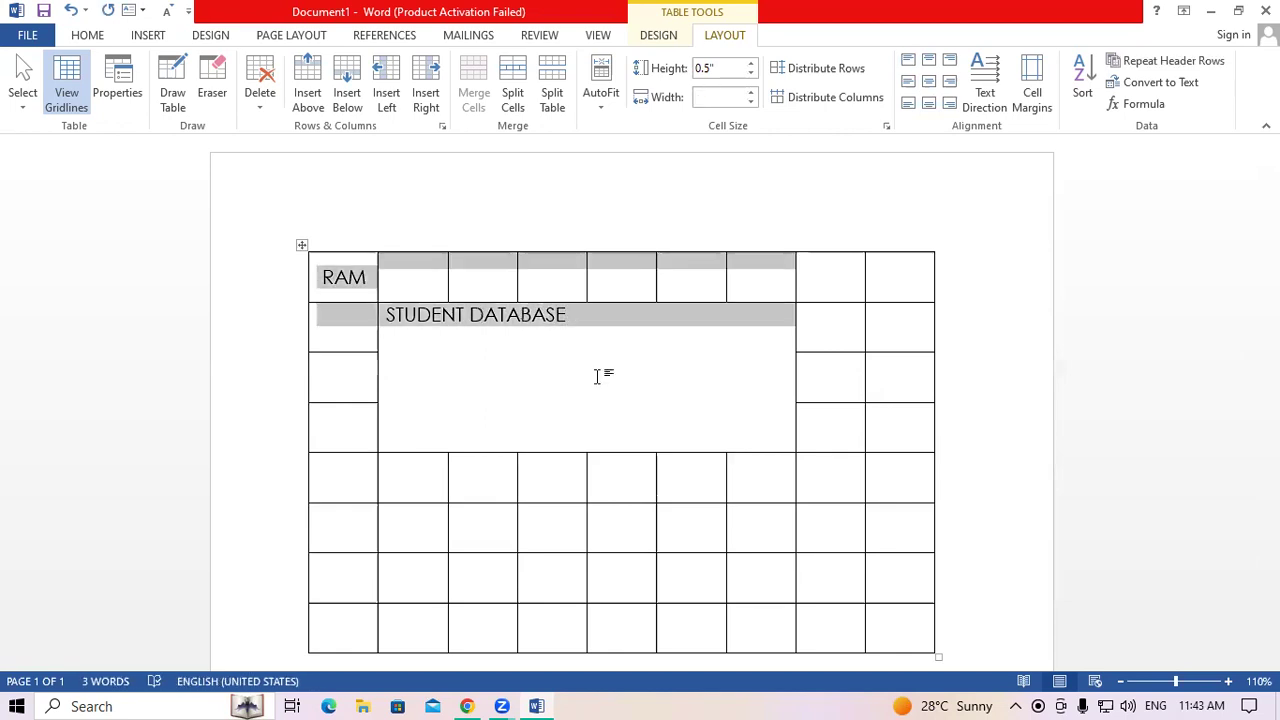
drag(612, 342, 418, 322)
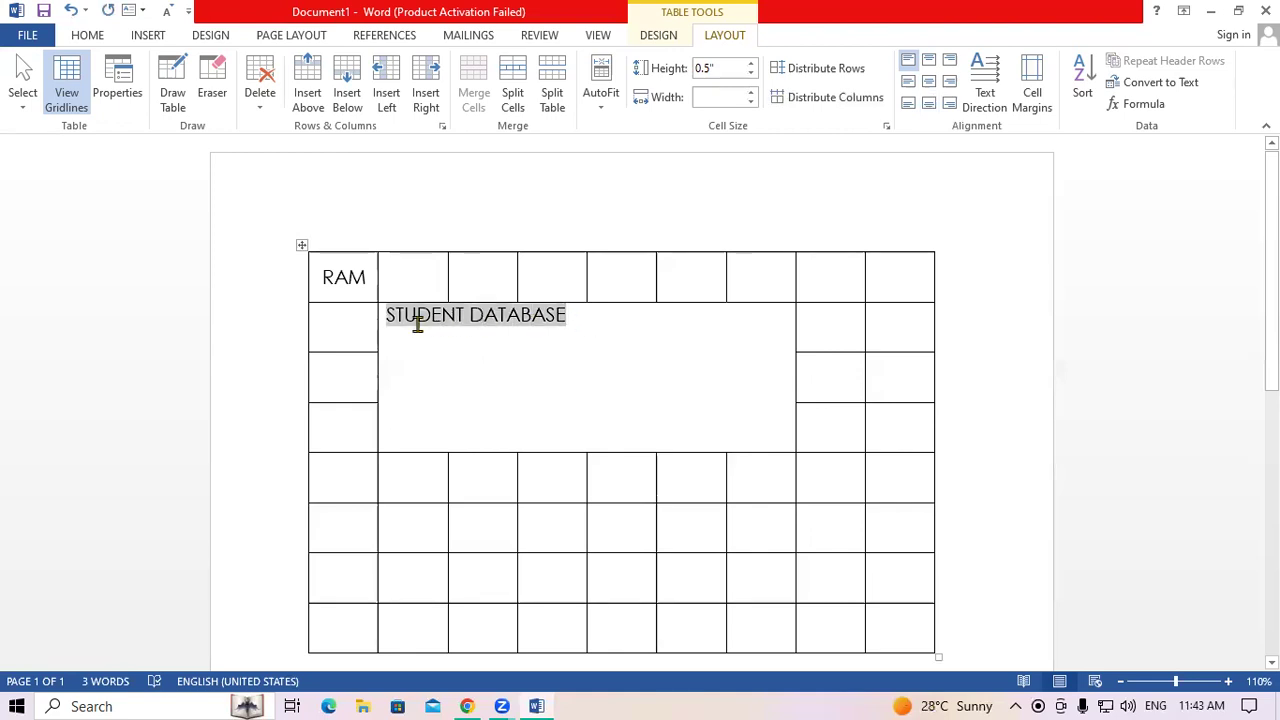
click(94, 36)
click(290, 67)
click(290, 67)
click(290, 67)
click(290, 67)
click(590, 328)
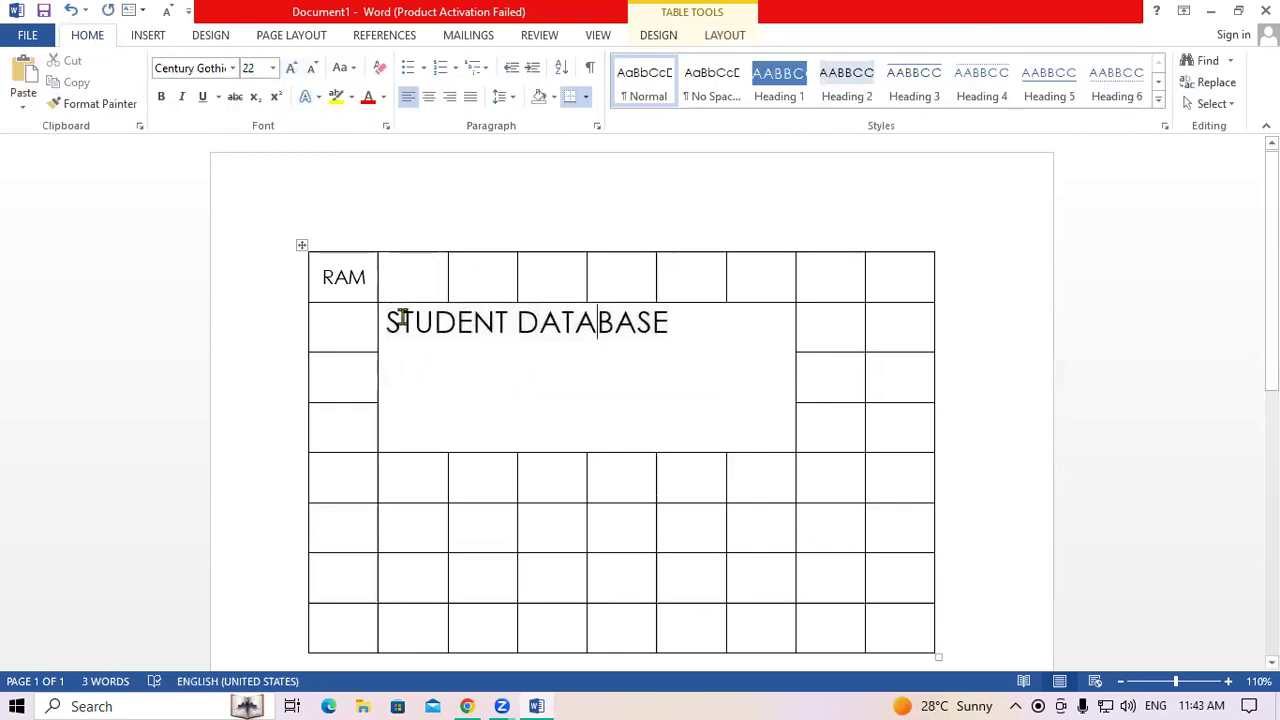
click(623, 343)
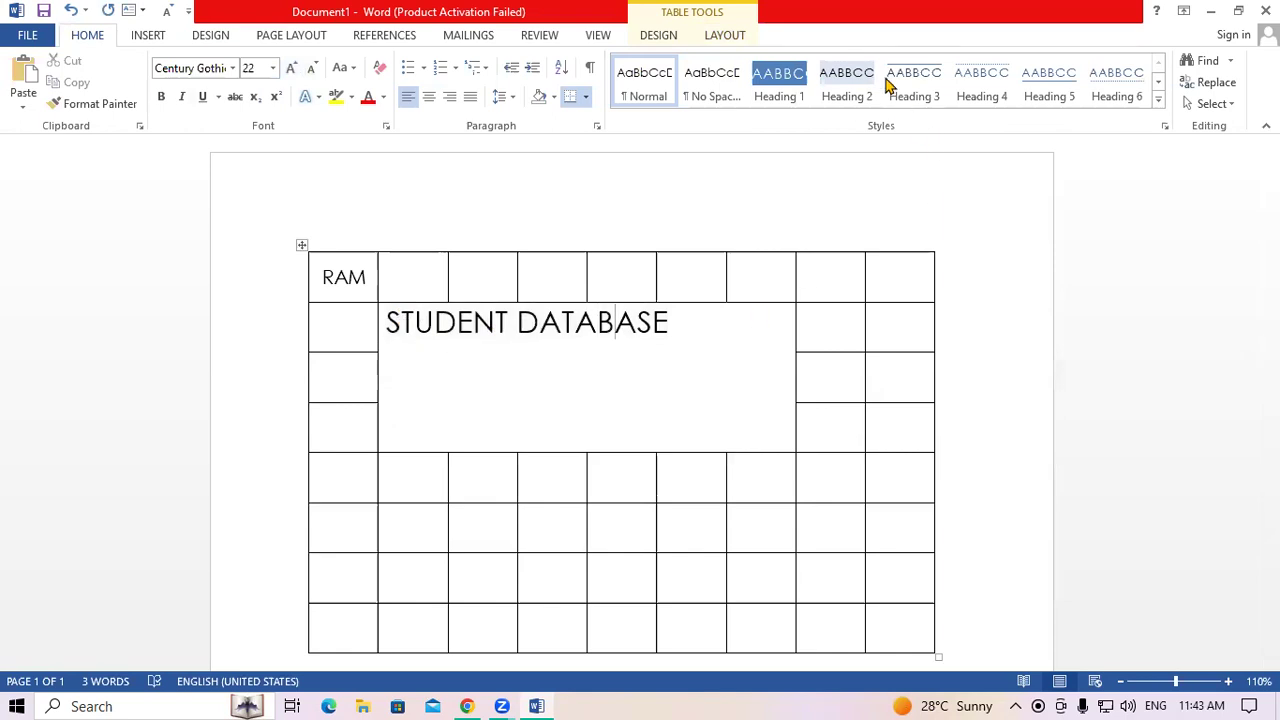
click(696, 345)
Step: Try the different text alignments on the STUDENT DATABASE cell, ending with the text vertically centred and aligned left
click(724, 35)
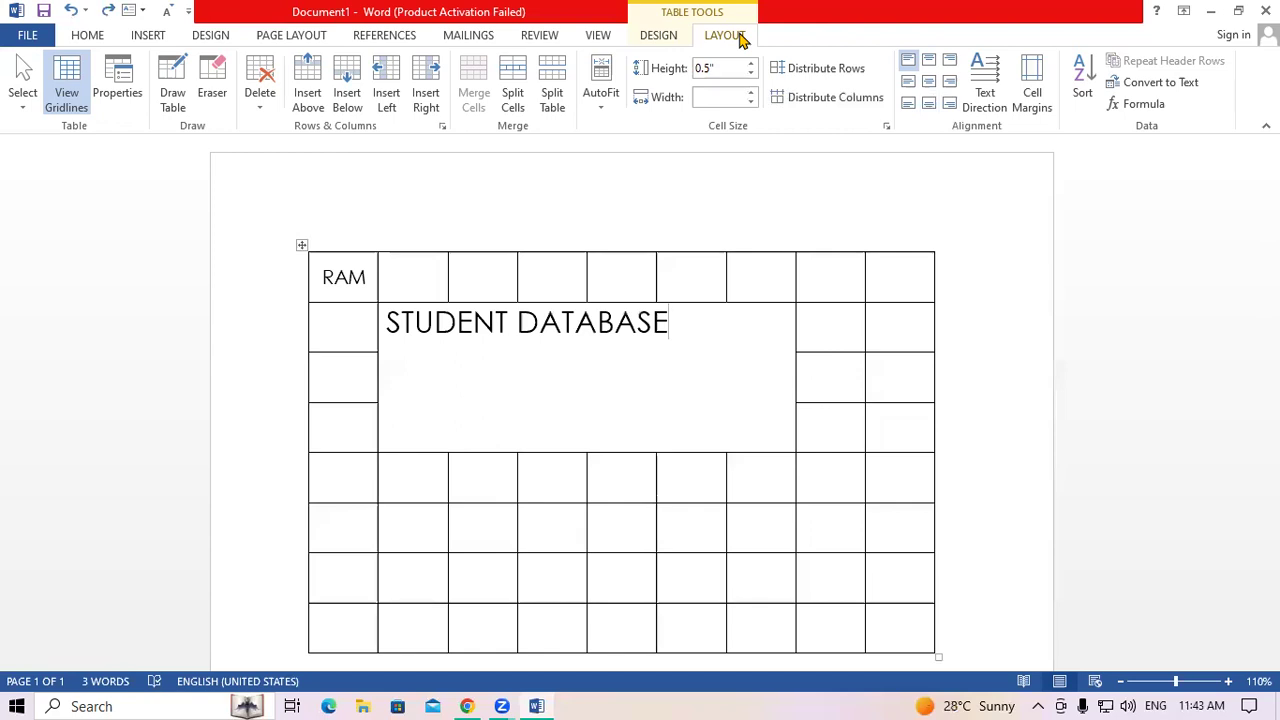
click(929, 82)
click(929, 103)
click(950, 103)
click(950, 82)
click(950, 61)
click(929, 61)
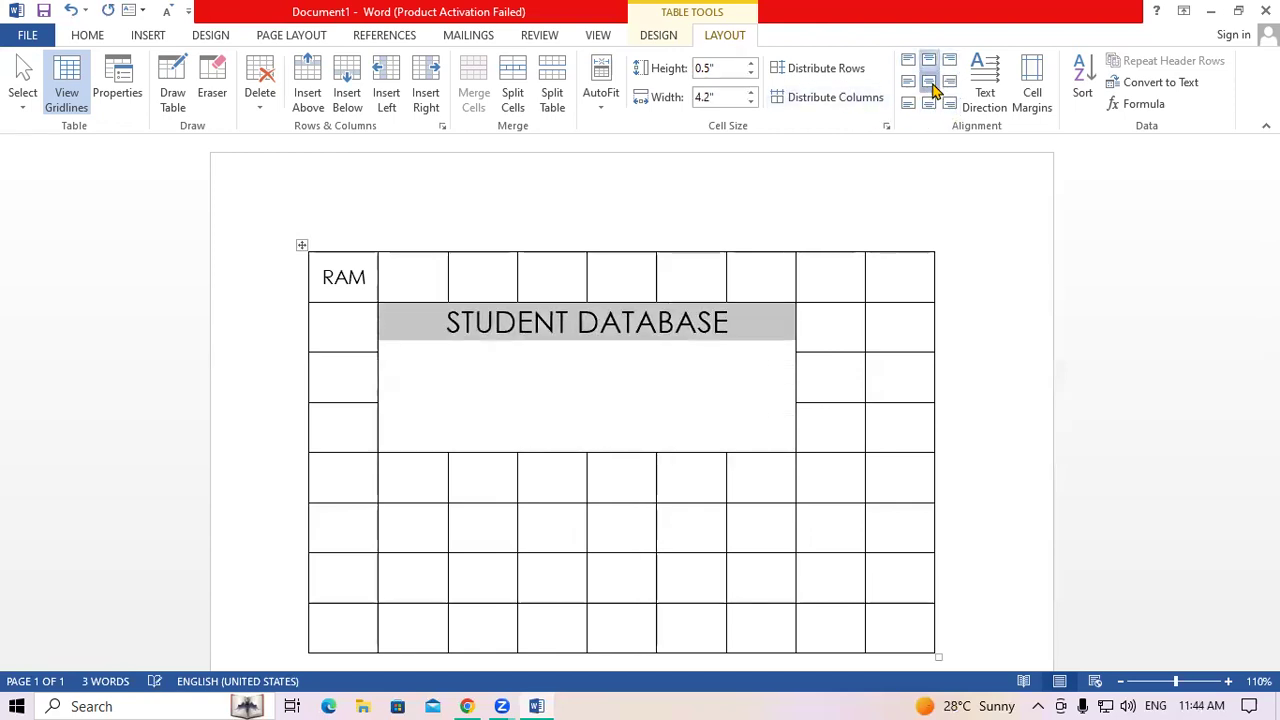
click(929, 82)
click(908, 82)
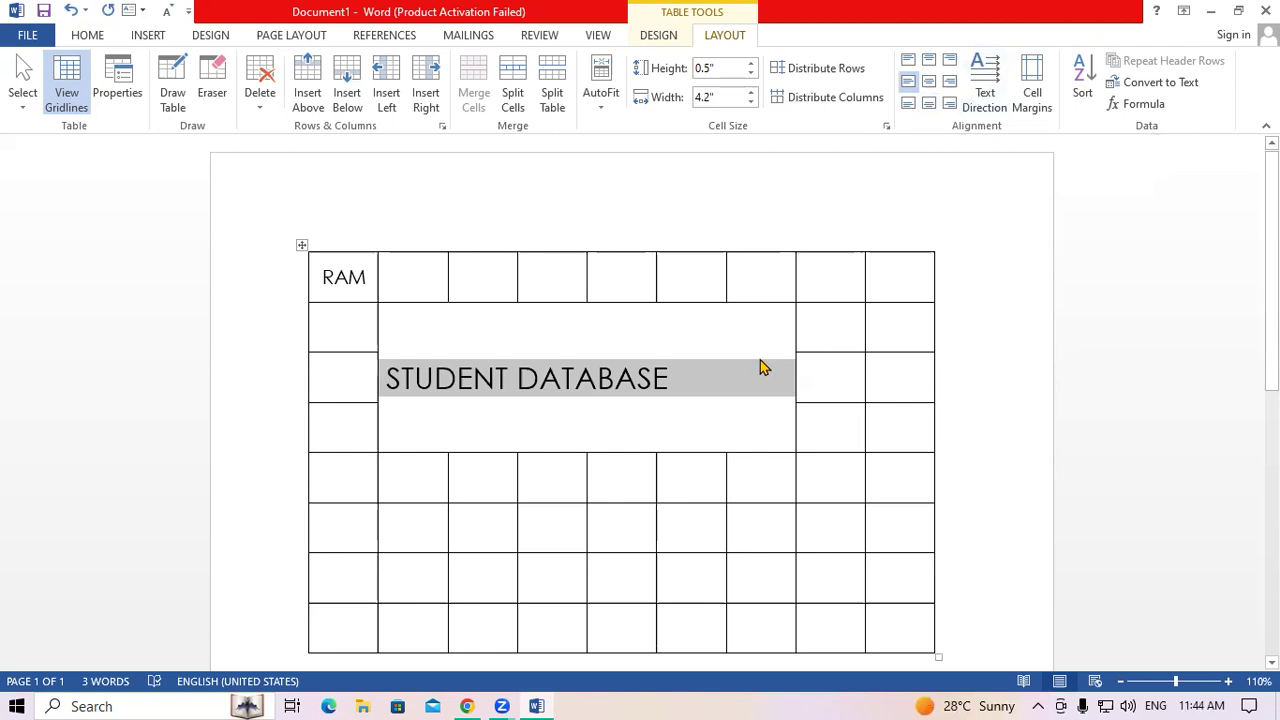
Step: Cycle the STUDENT DATABASE cell through the text directions, ending with horizontal text
click(982, 88)
click(982, 88)
click(982, 88)
click(982, 88)
click(982, 88)
click(982, 88)
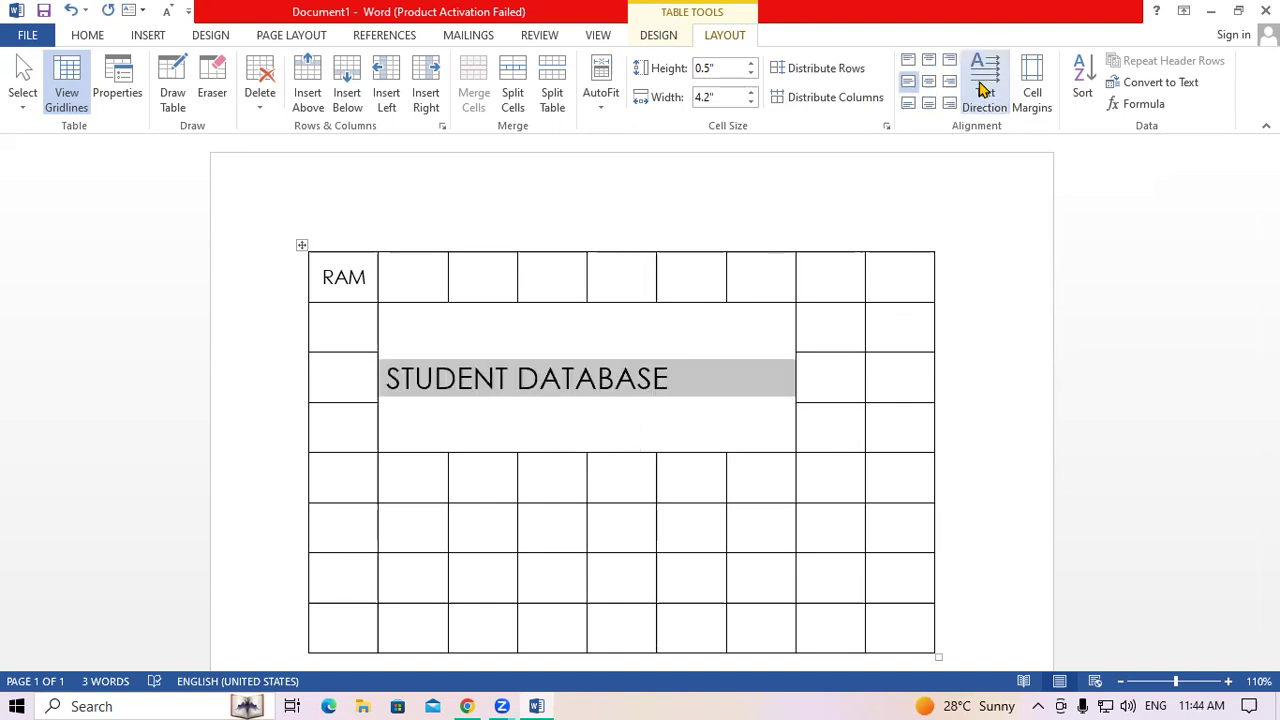
click(982, 88)
click(982, 88)
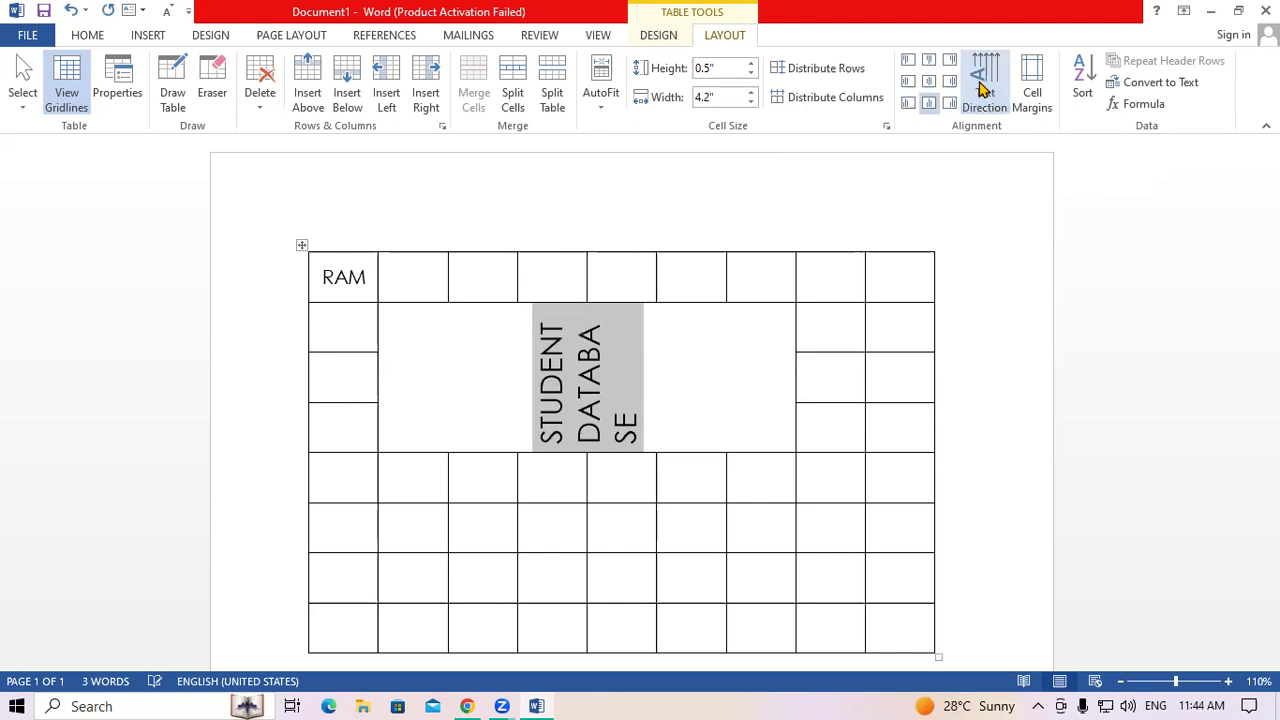
click(982, 88)
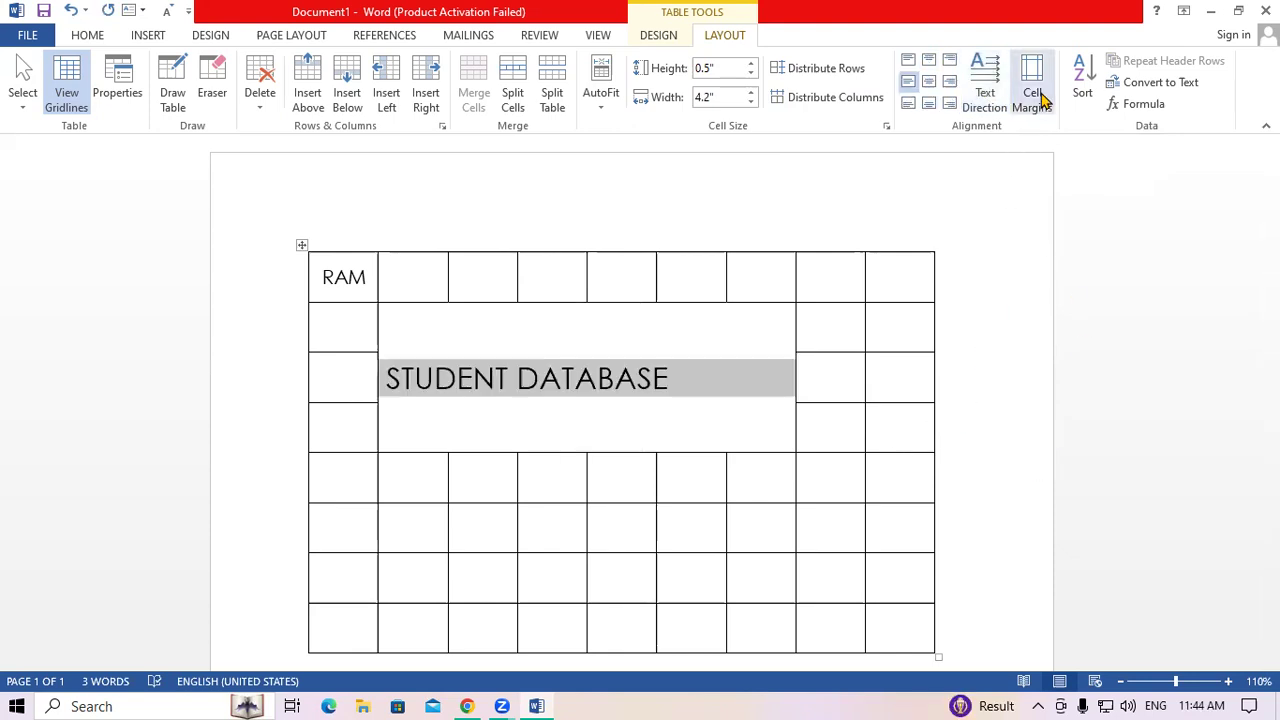
Step: Select the block of empty cells below the title and set the table's default top cell margin to 0.8"
scroll(694, 340, down, 4)
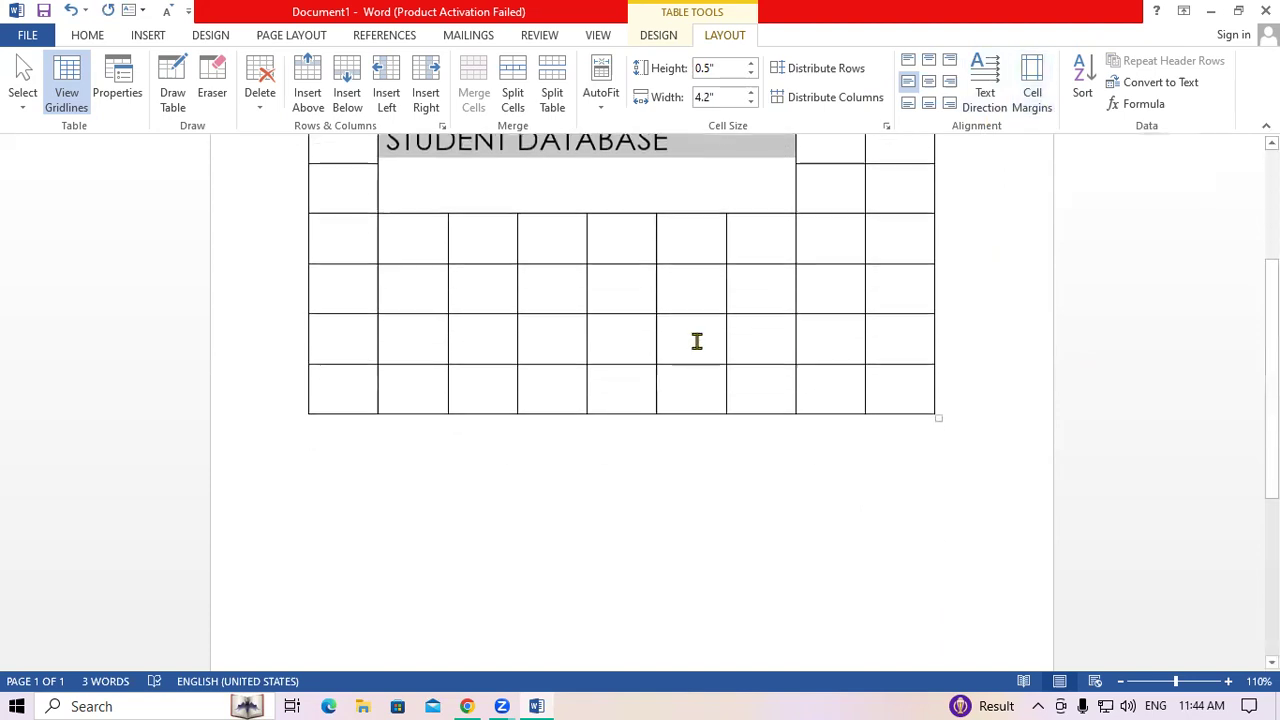
mouse_move(486, 246)
mouse_down()
mouse_move(524, 287)
mouse_move(731, 369)
mouse_move(793, 377)
mouse_up()
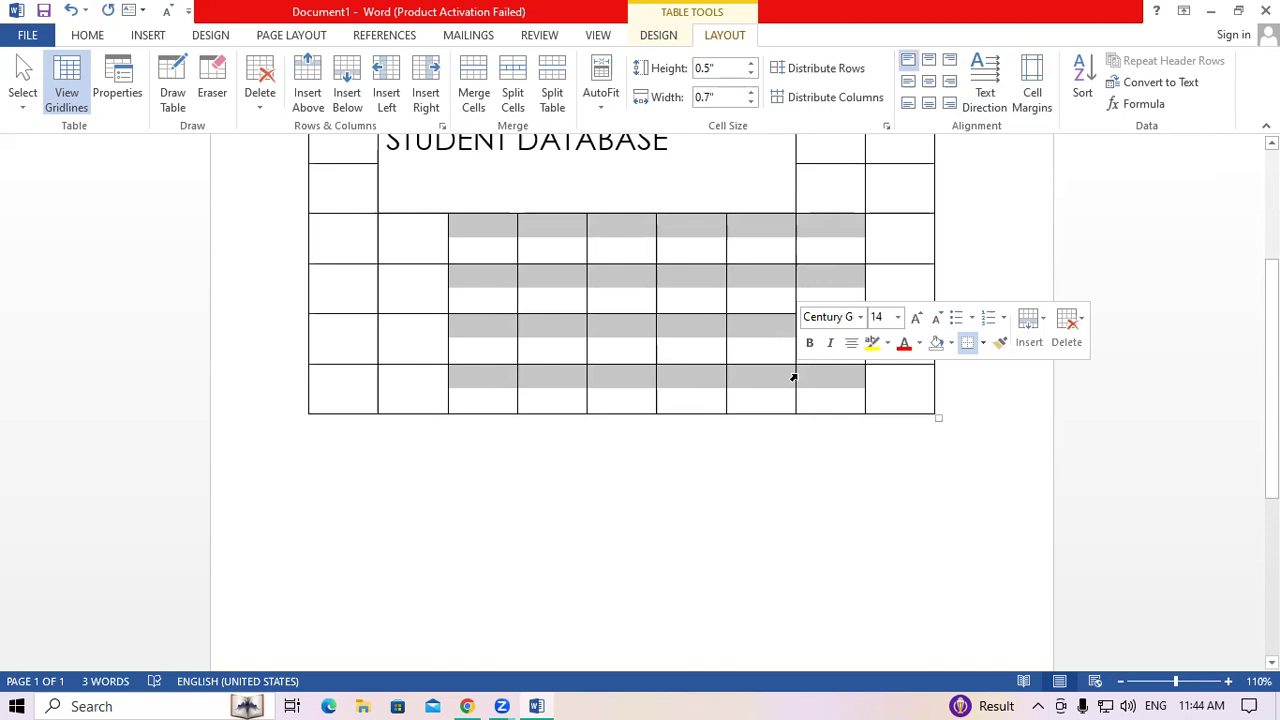
scroll(628, 352, up, 3)
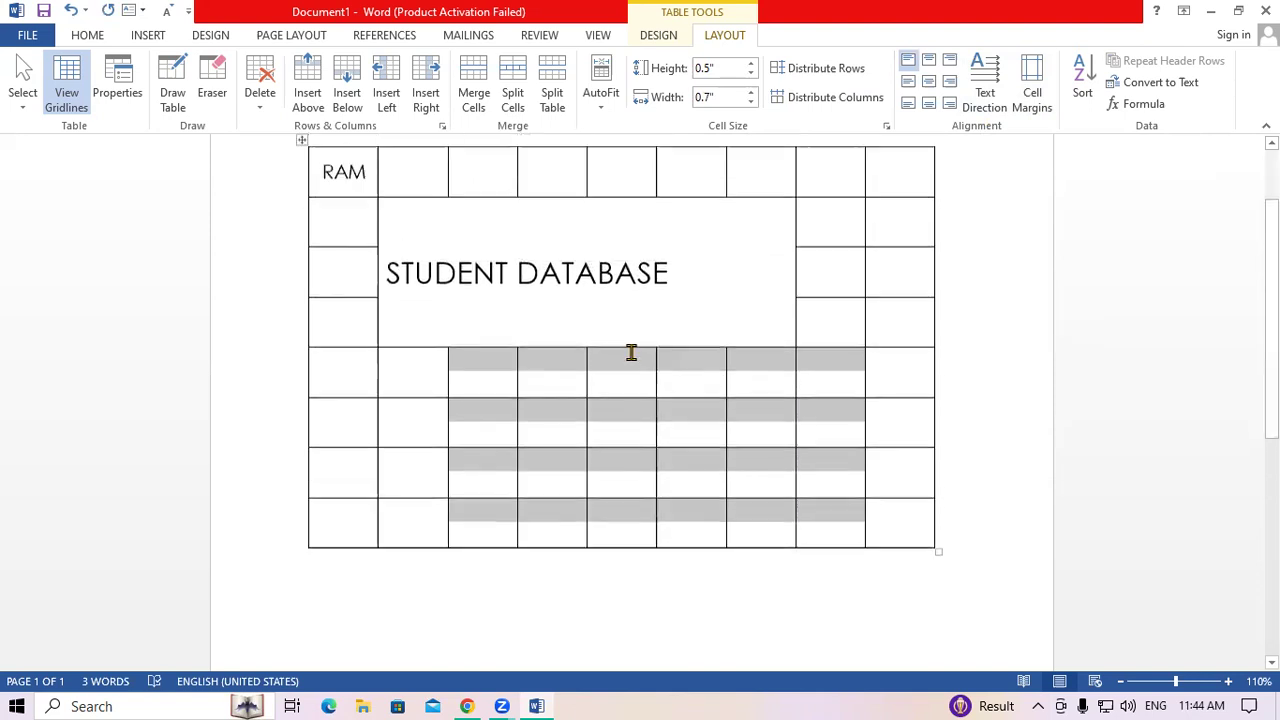
click(1034, 86)
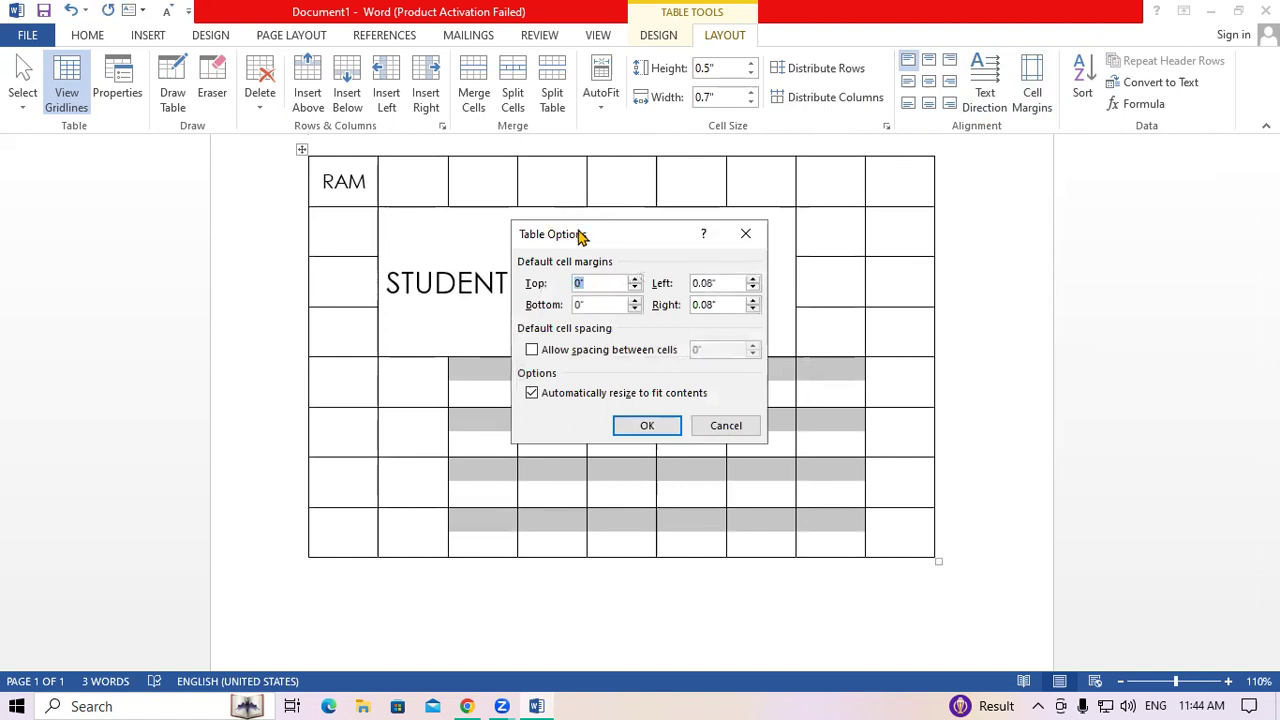
drag(582, 235, 823, 222)
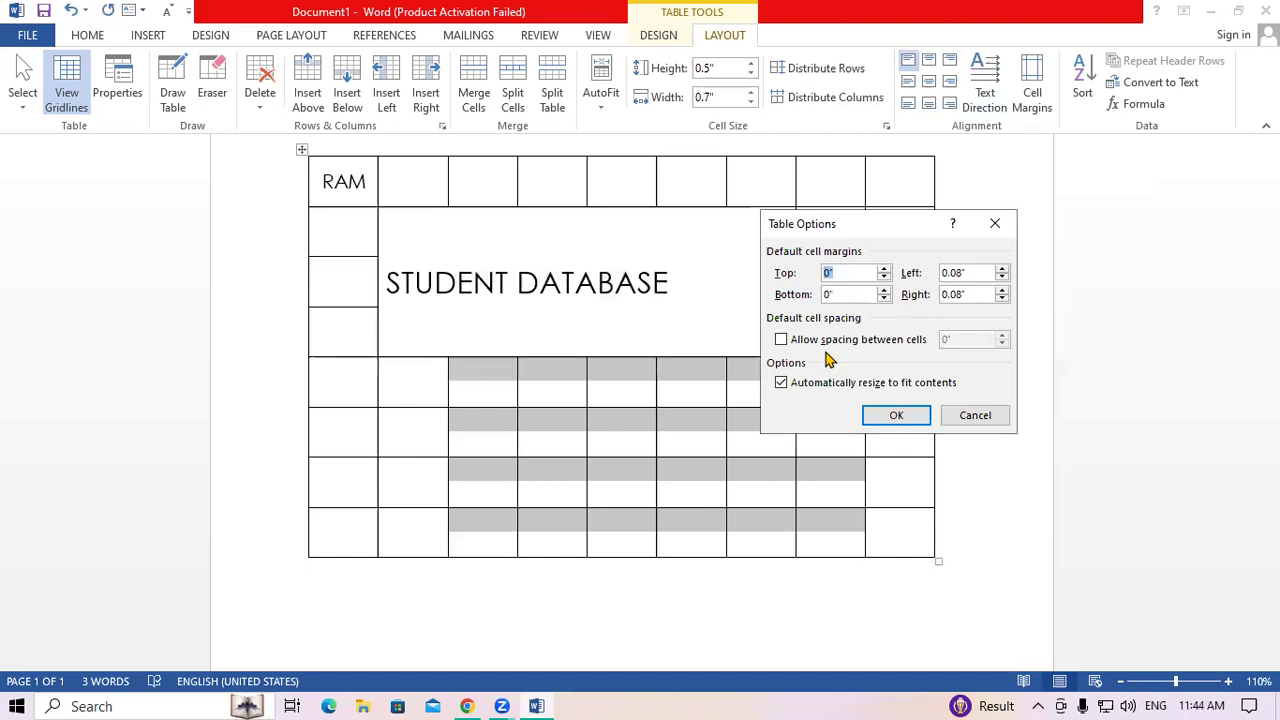
text(0)
click(904, 416)
scroll(908, 414, down, 5)
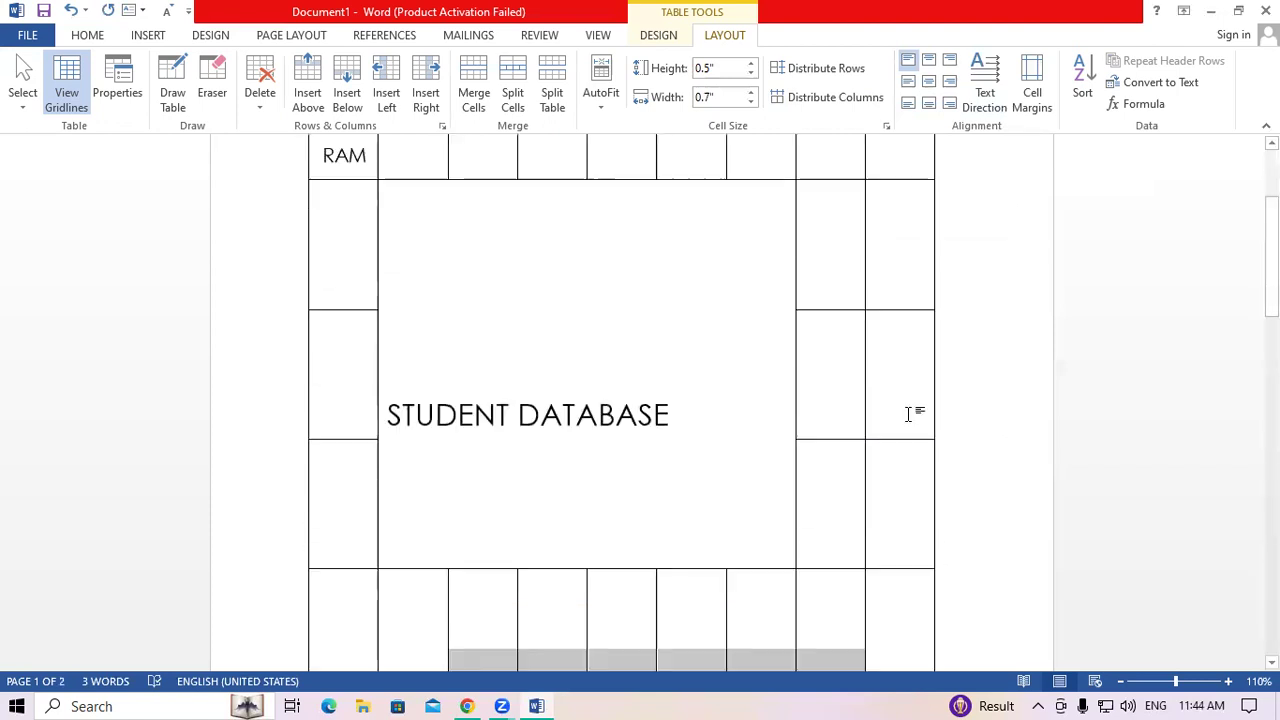
scroll(908, 414, down, 3)
scroll(908, 414, up, 5)
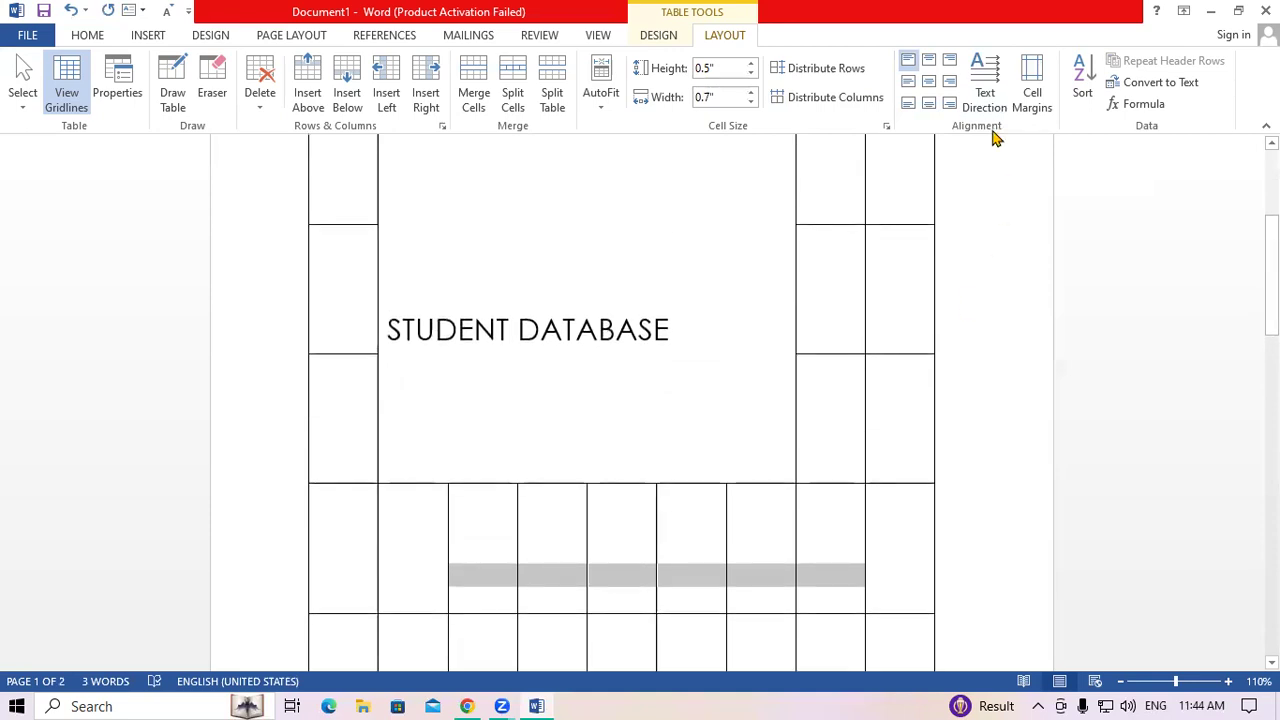
Step: Set the table's default top cell margin to 0"
click(1024, 100)
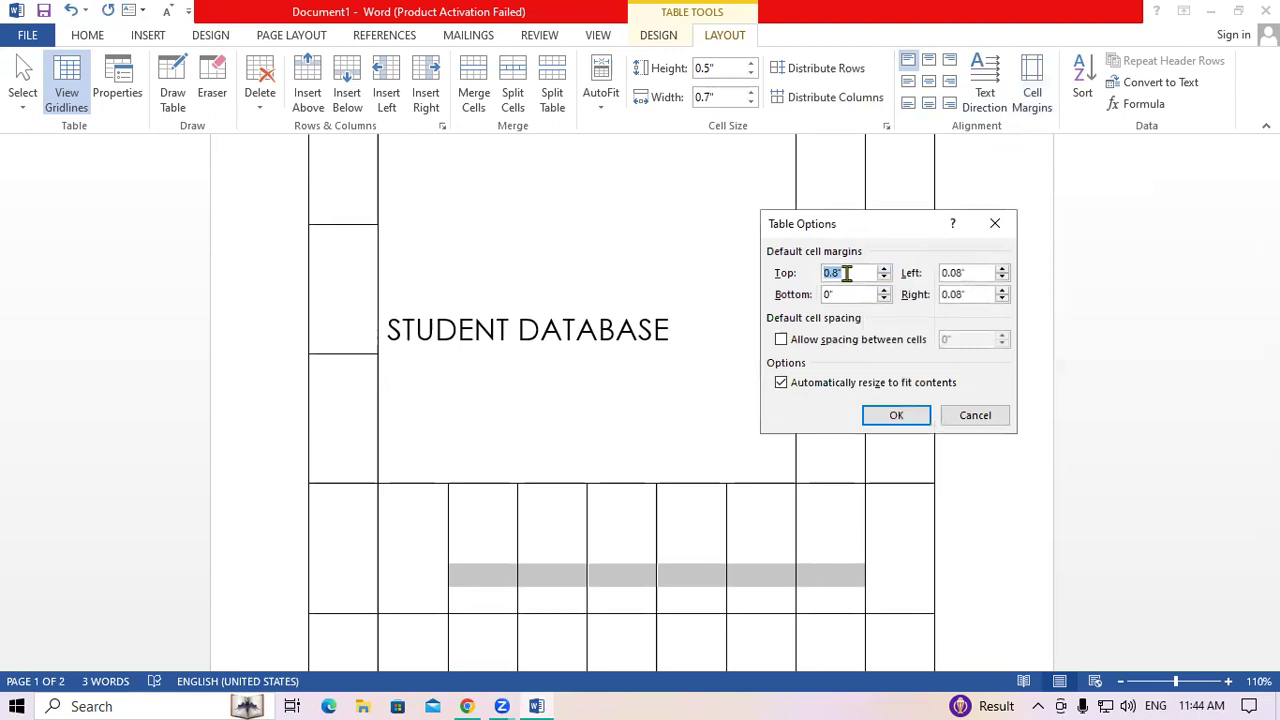
text(0)
click(896, 415)
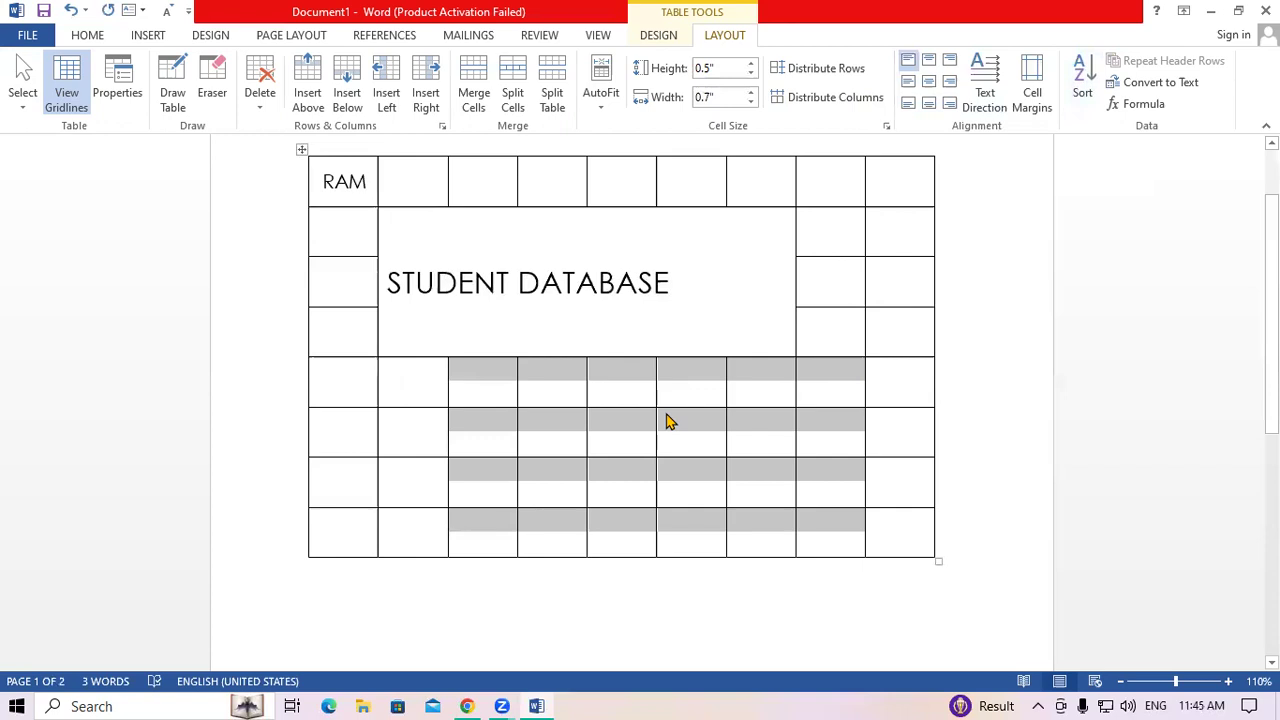
scroll(668, 418, up, 2)
scroll(666, 411, down, 7)
scroll(666, 411, up, 1)
Step: Undo the margin, text direction, alignment and title changes, back through the cell merge and the alignment of RAM
key(ctrl+z)
scroll(665, 411, up, 4)
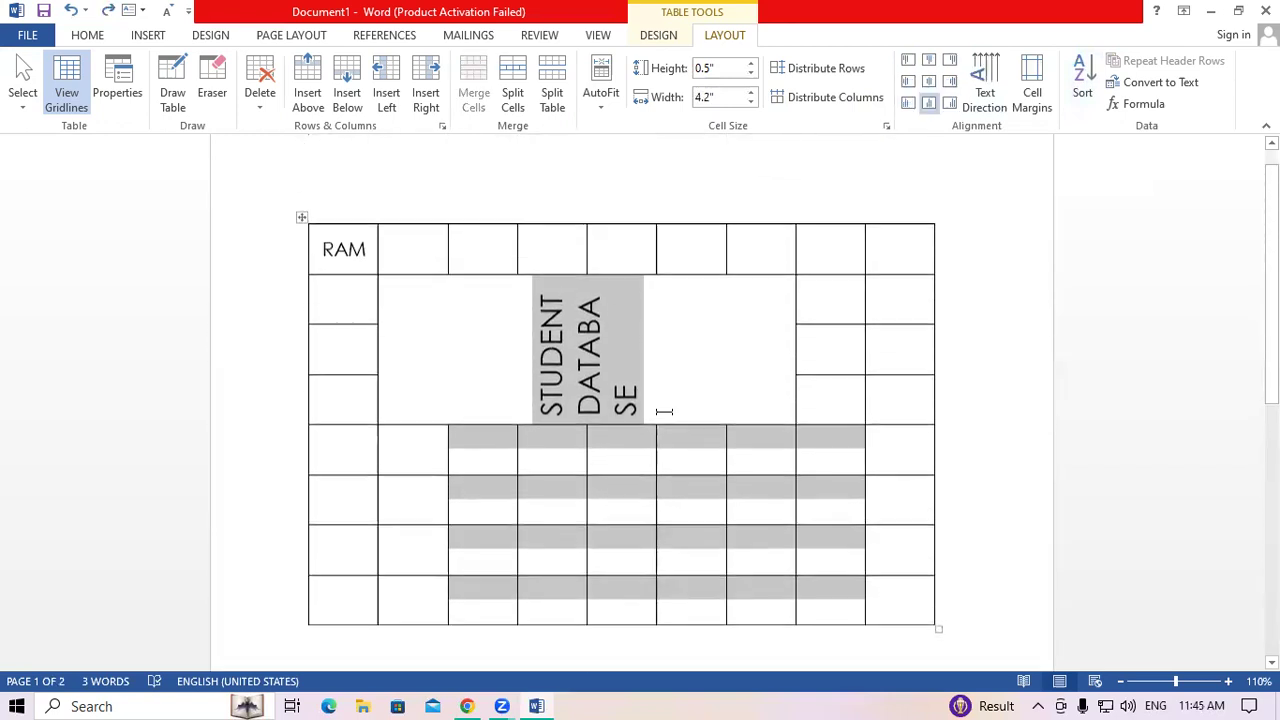
key(ctrl+y)
key(ctrl+y)
key(ctrl+y)
key(ctrl+y)
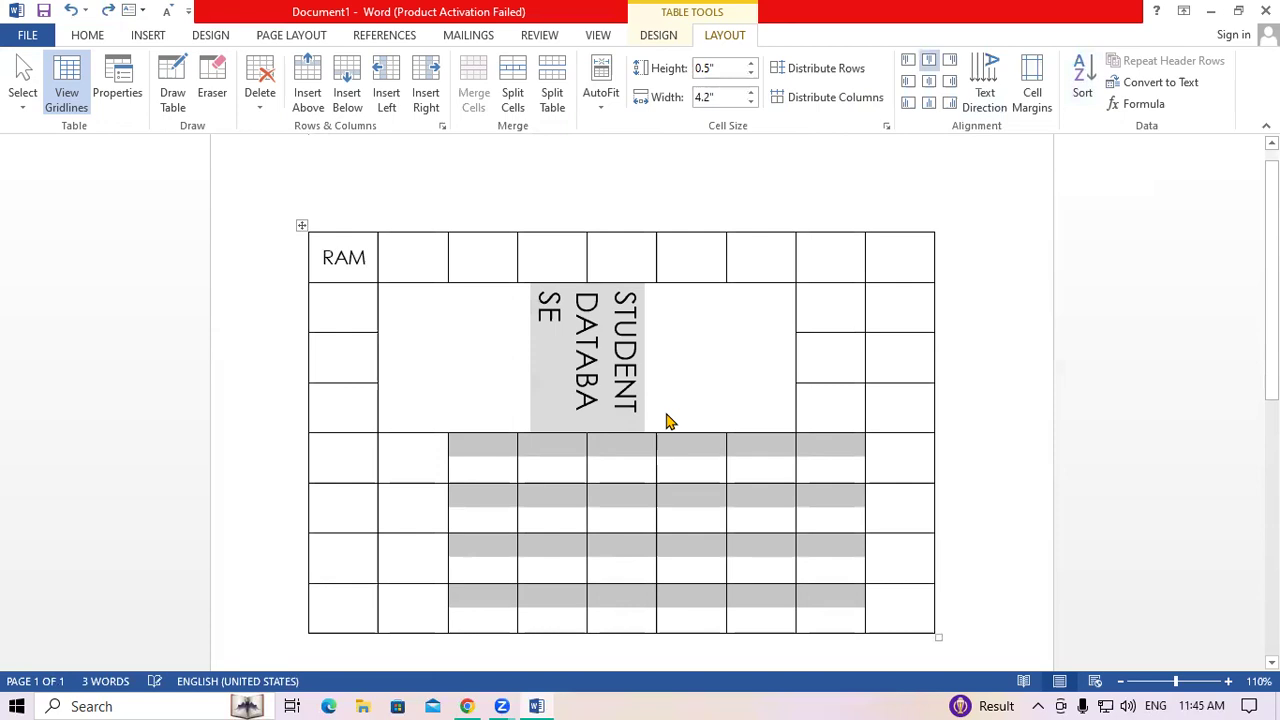
key(ctrl+z)
key(ctrl+z)
key(ctrl+z)
key(ctrl+z)
key(ctrl+z)
key(ctrl+z)
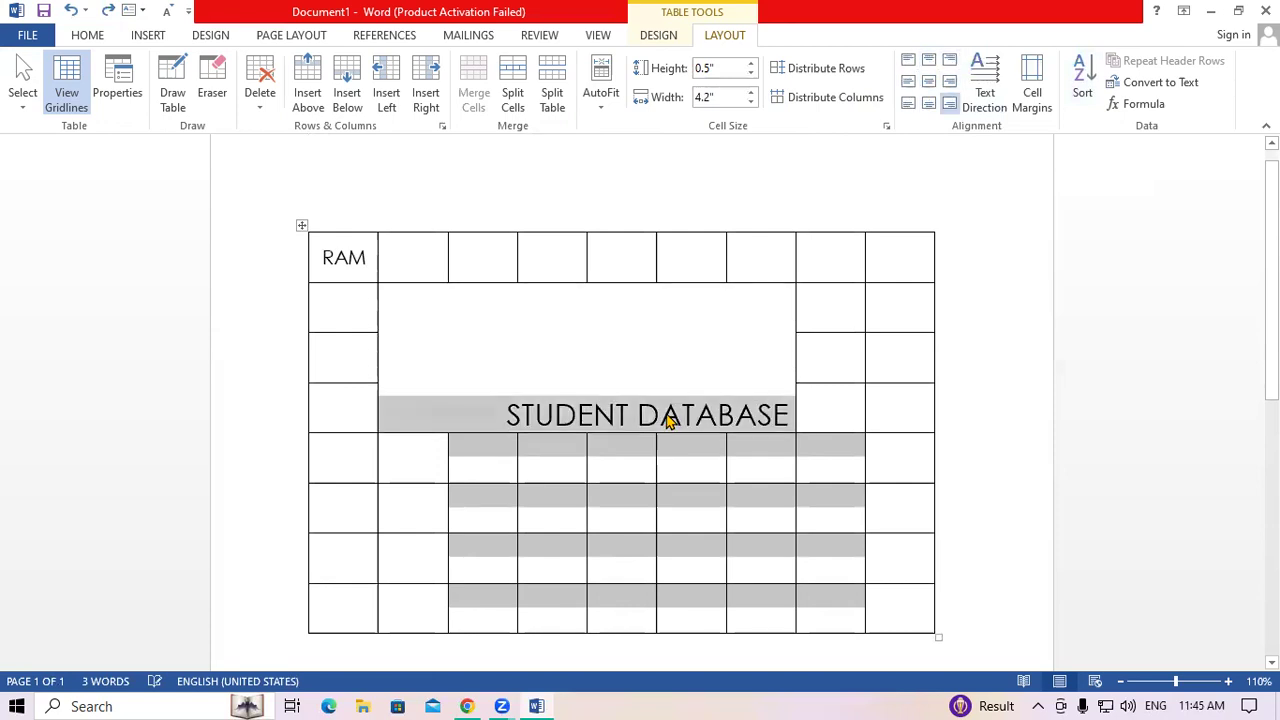
key(ctrl+z)
key(ctrl+z)
key(ctrl+z)
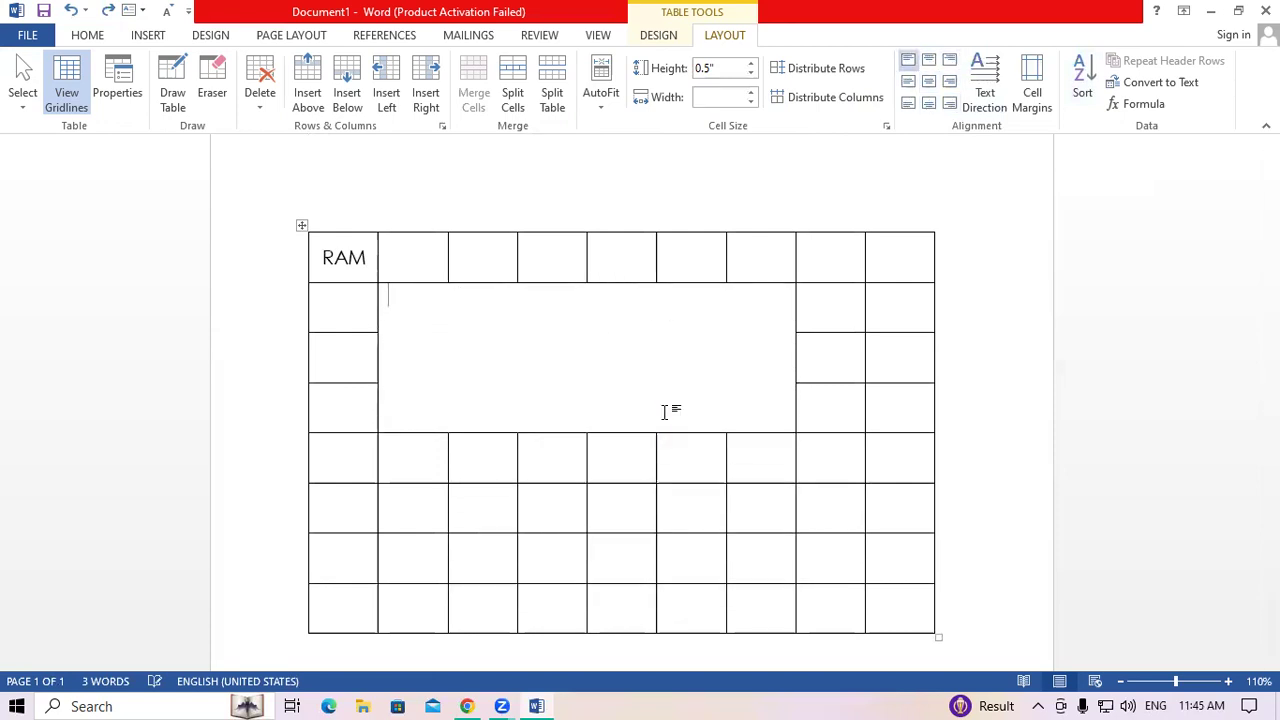
click(546, 406)
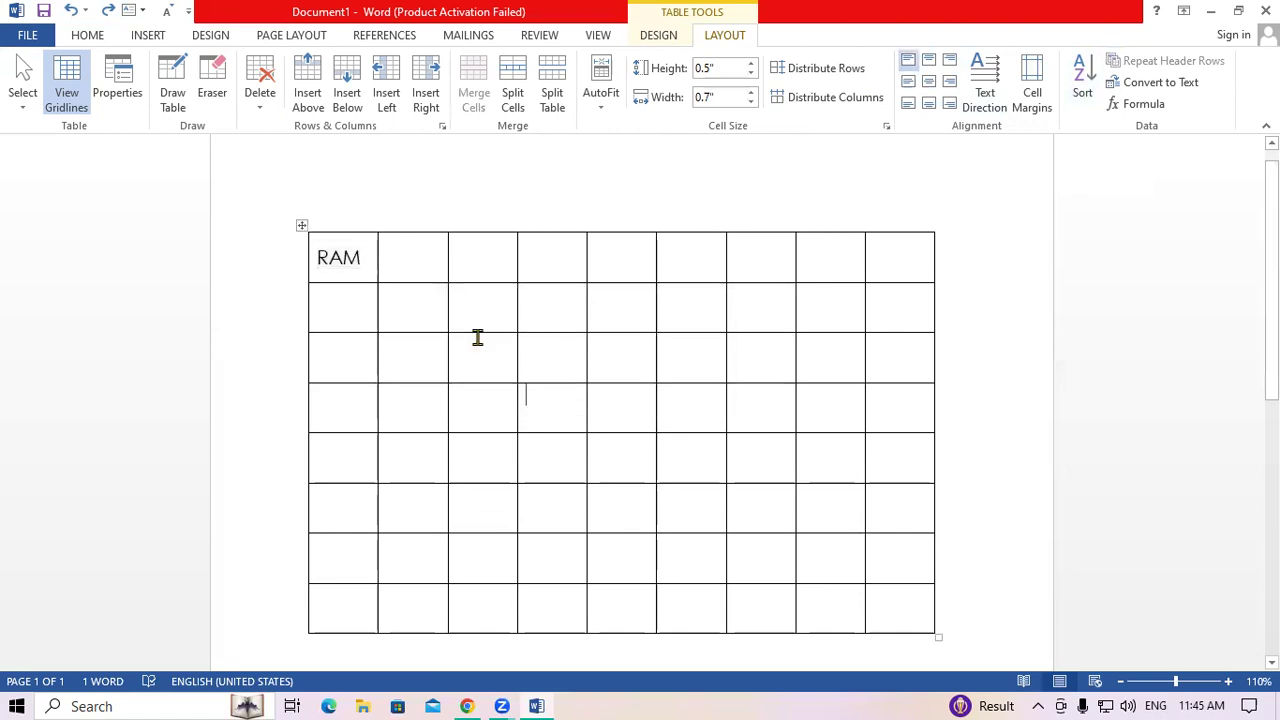
Step: Replace RAM with A in the first cell and fill the rest of the first column downward with B to H
drag(363, 260, 292, 259)
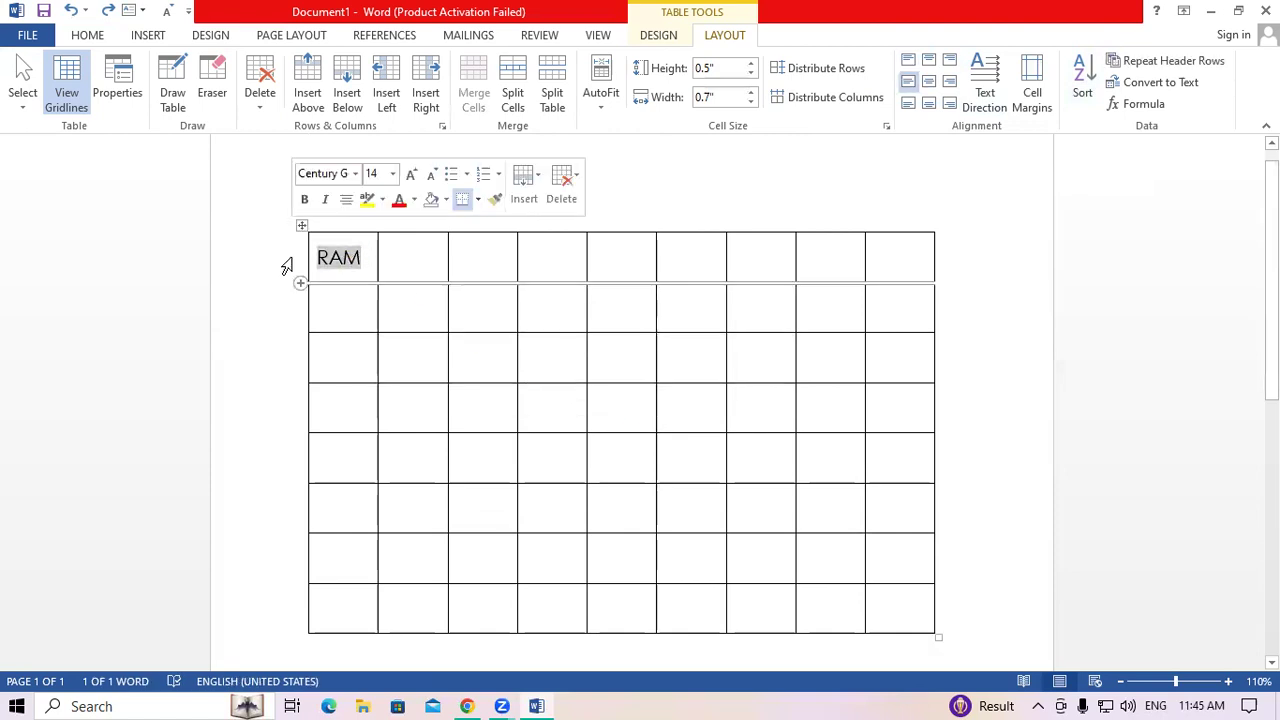
key(Delete)
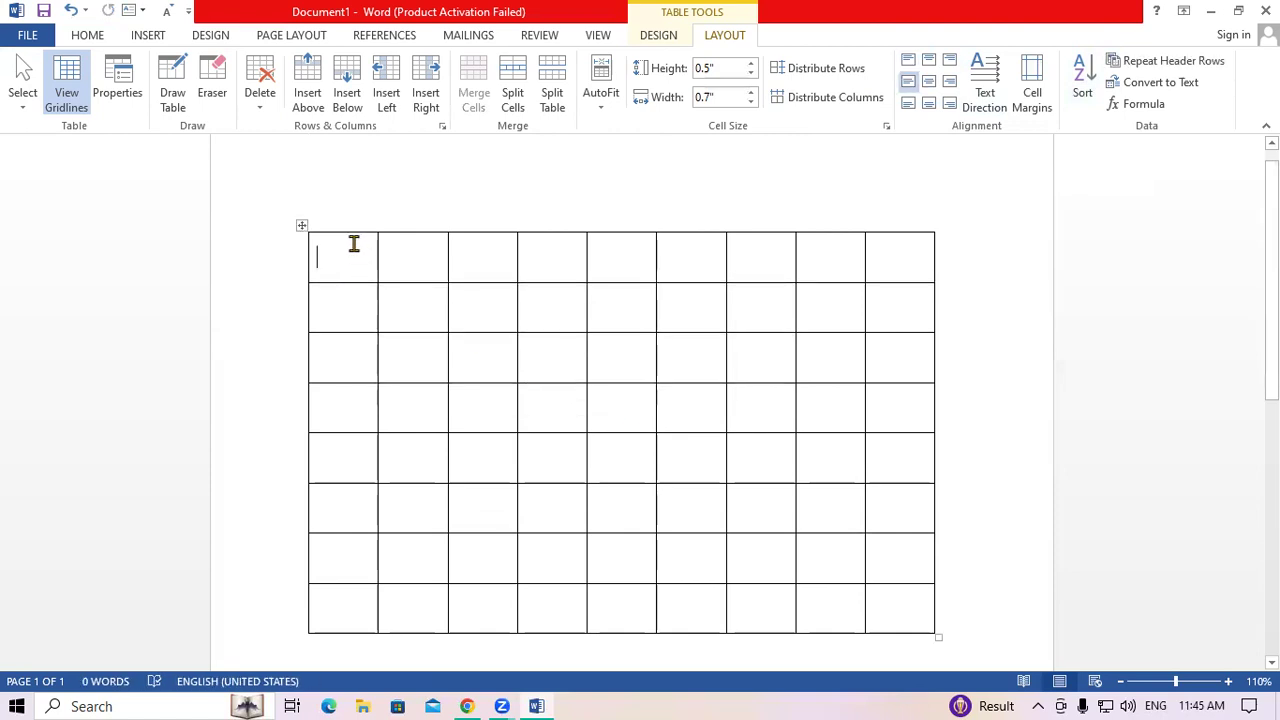
text(A)
key(Down)
text(B)
key(Down)
text(C)
key(Down)
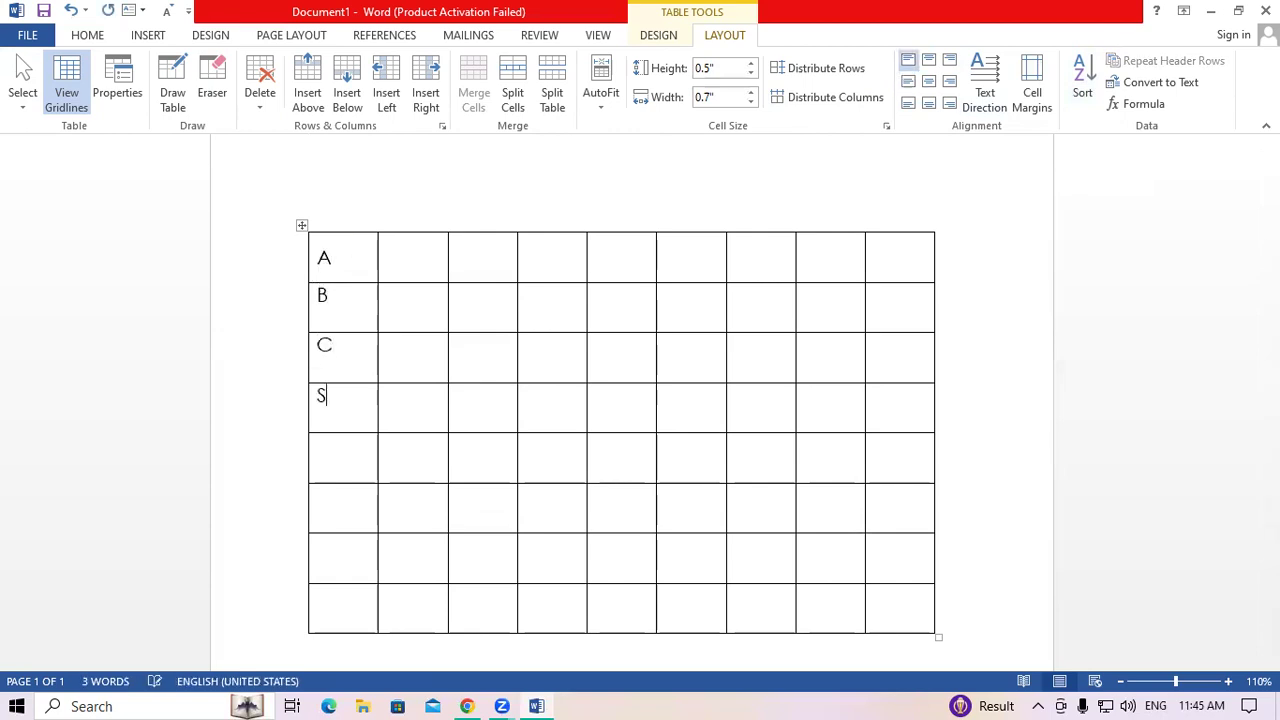
text(D)
text(E)
key(Down)
text(F)
text(G)
key(Down)
text(H)
key(Down)
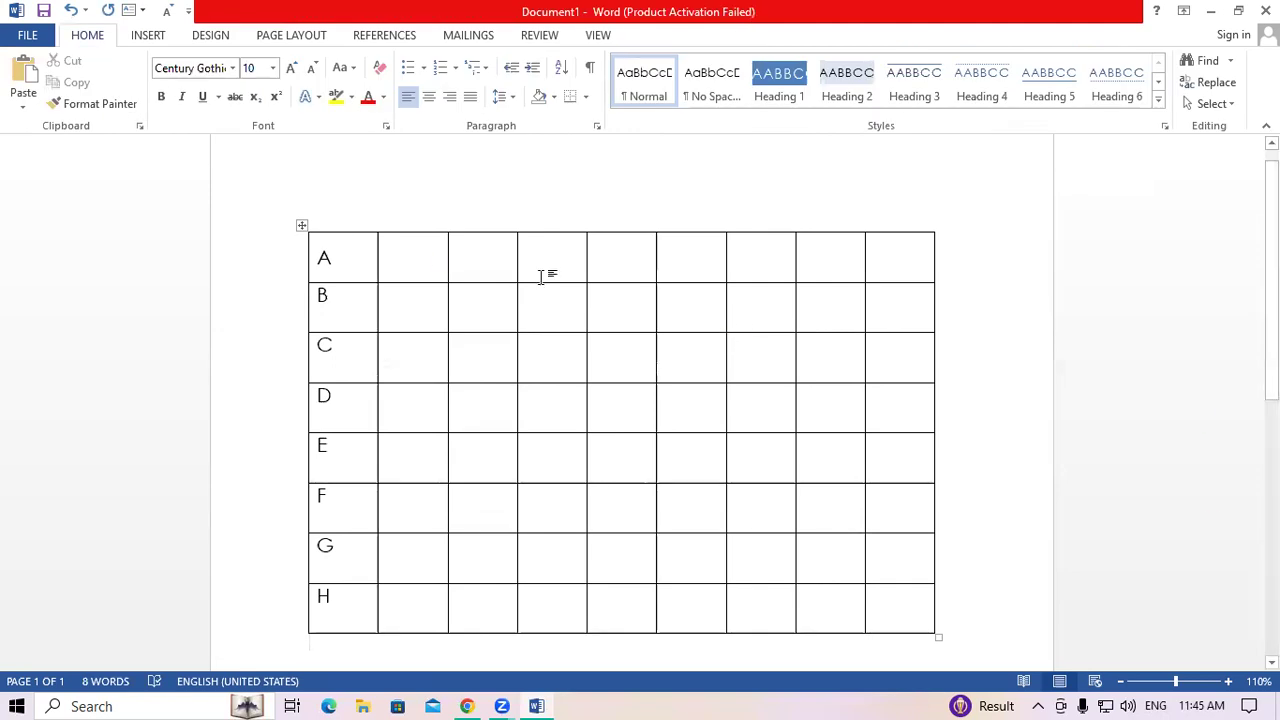
Step: Increase the font size of the letters A to H in the first column to 20
drag(320, 248, 357, 506)
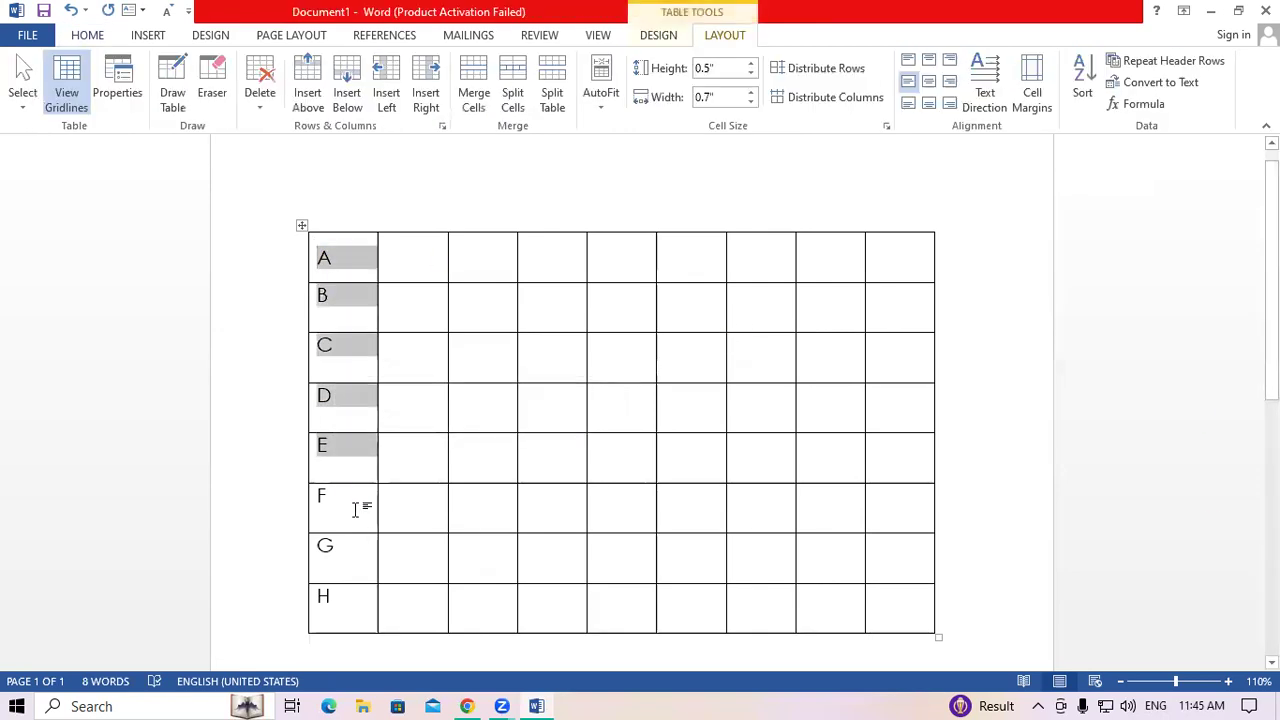
click(526, 296)
drag(317, 254, 346, 603)
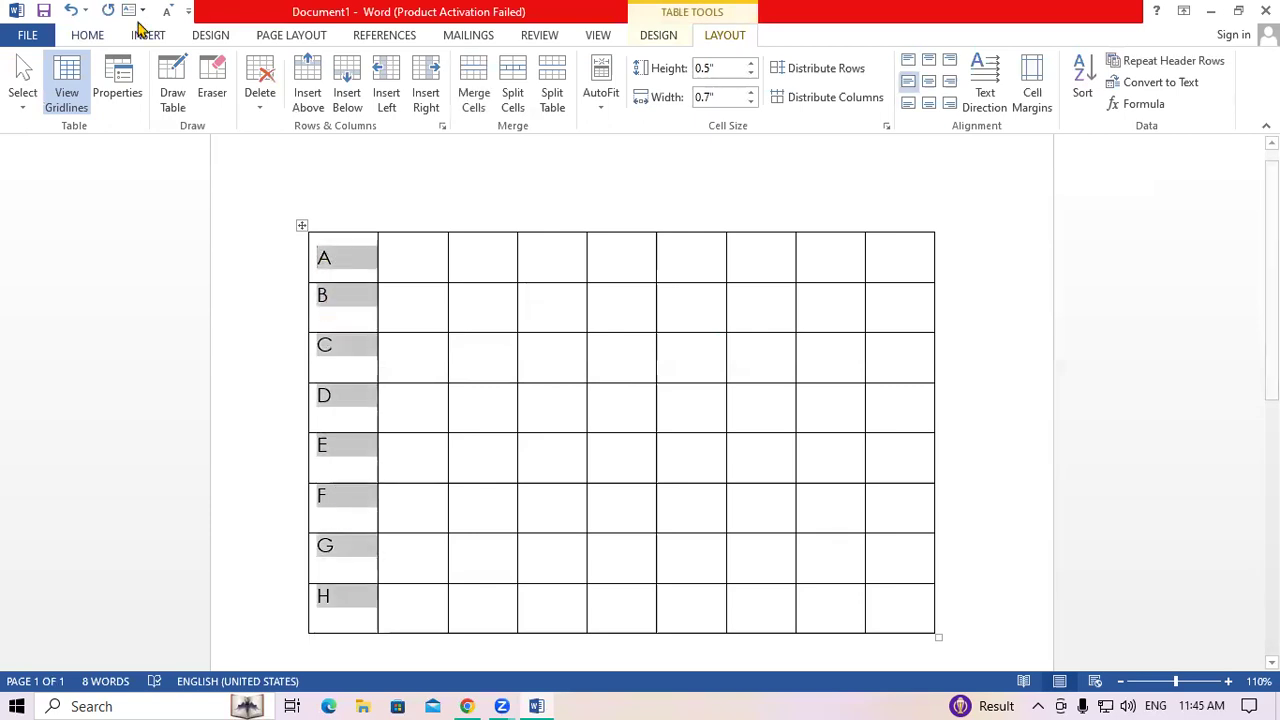
click(87, 35)
click(292, 72)
click(292, 72)
click(292, 72)
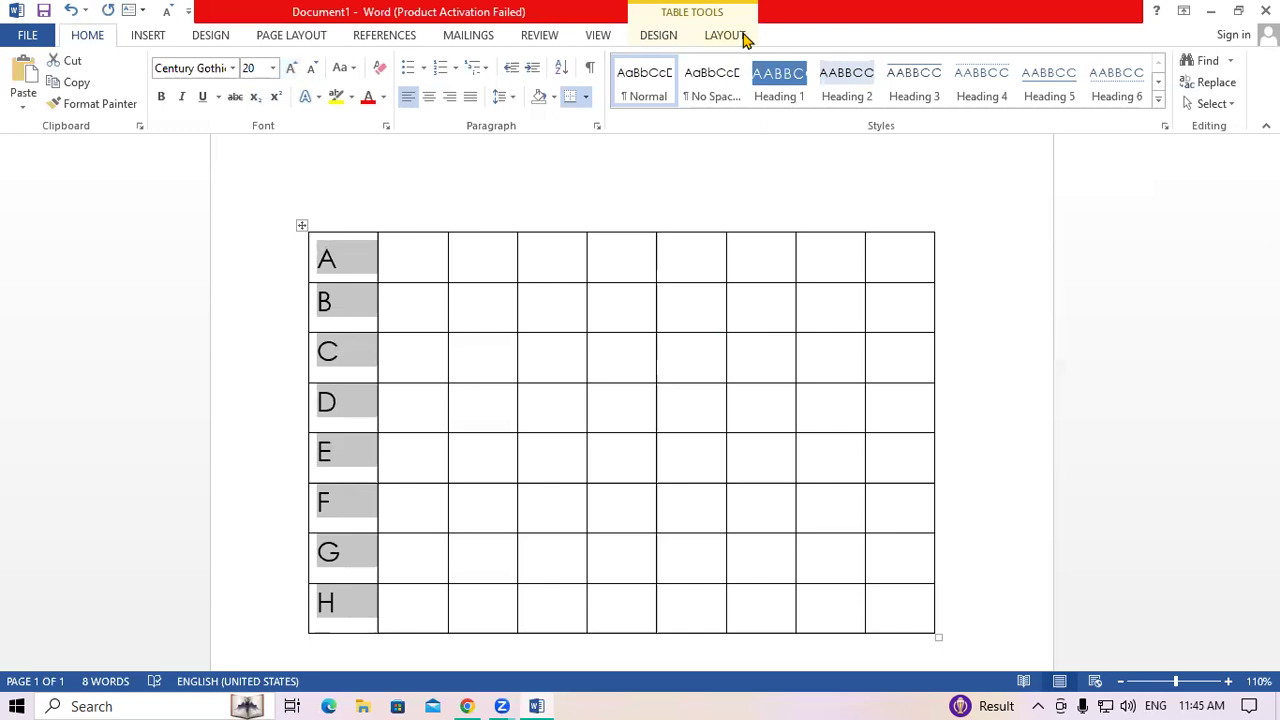
Step: Sort the table by Column 1 as text in descending order, with no header row
click(745, 37)
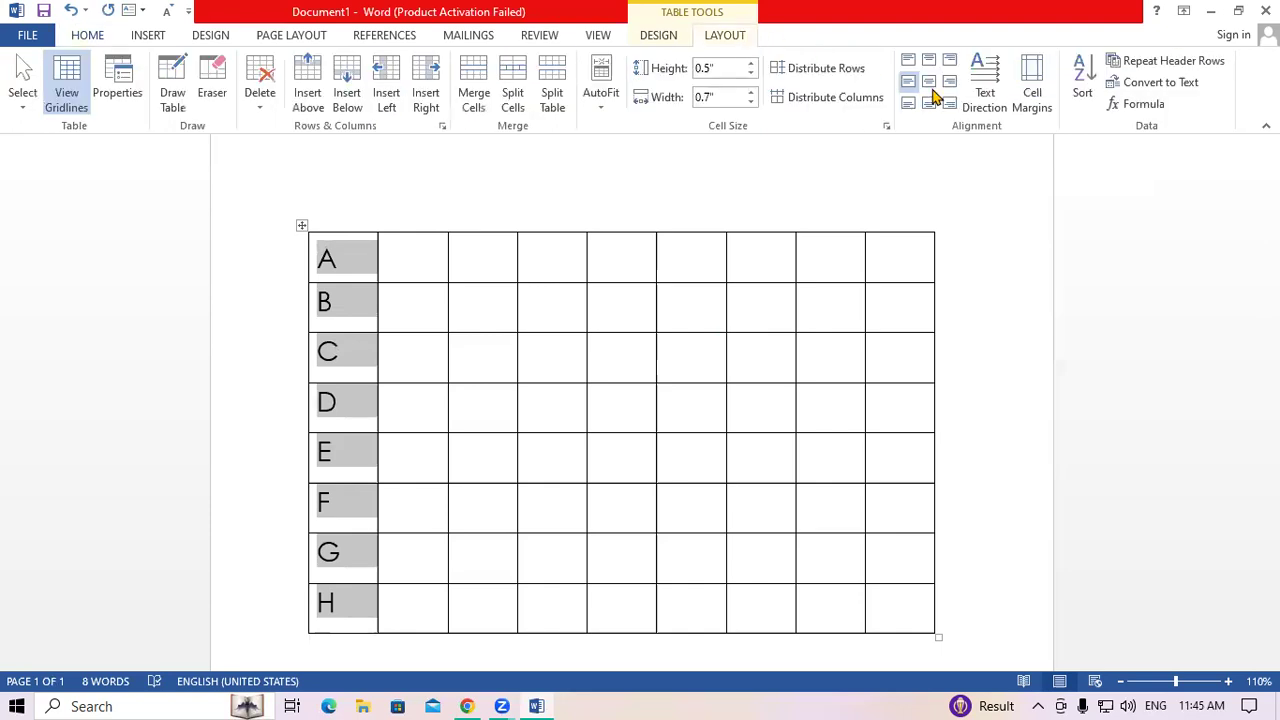
click(1082, 88)
click(1128, 118)
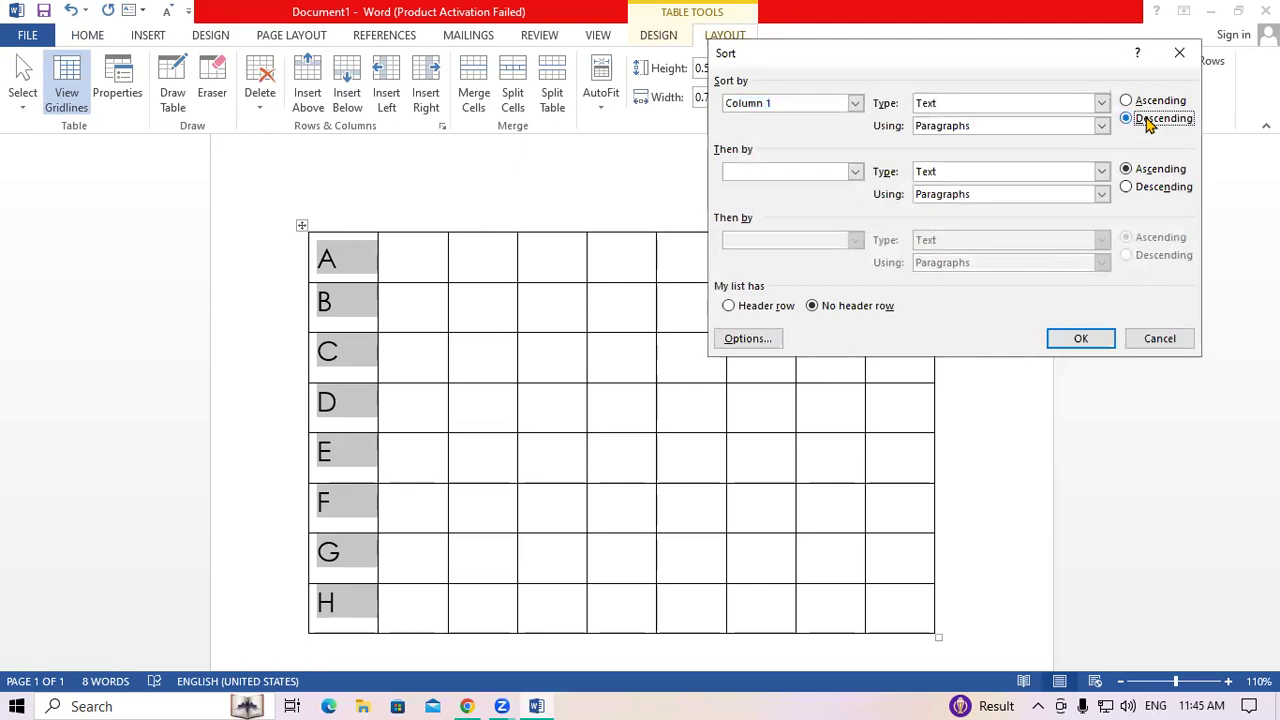
click(1081, 338)
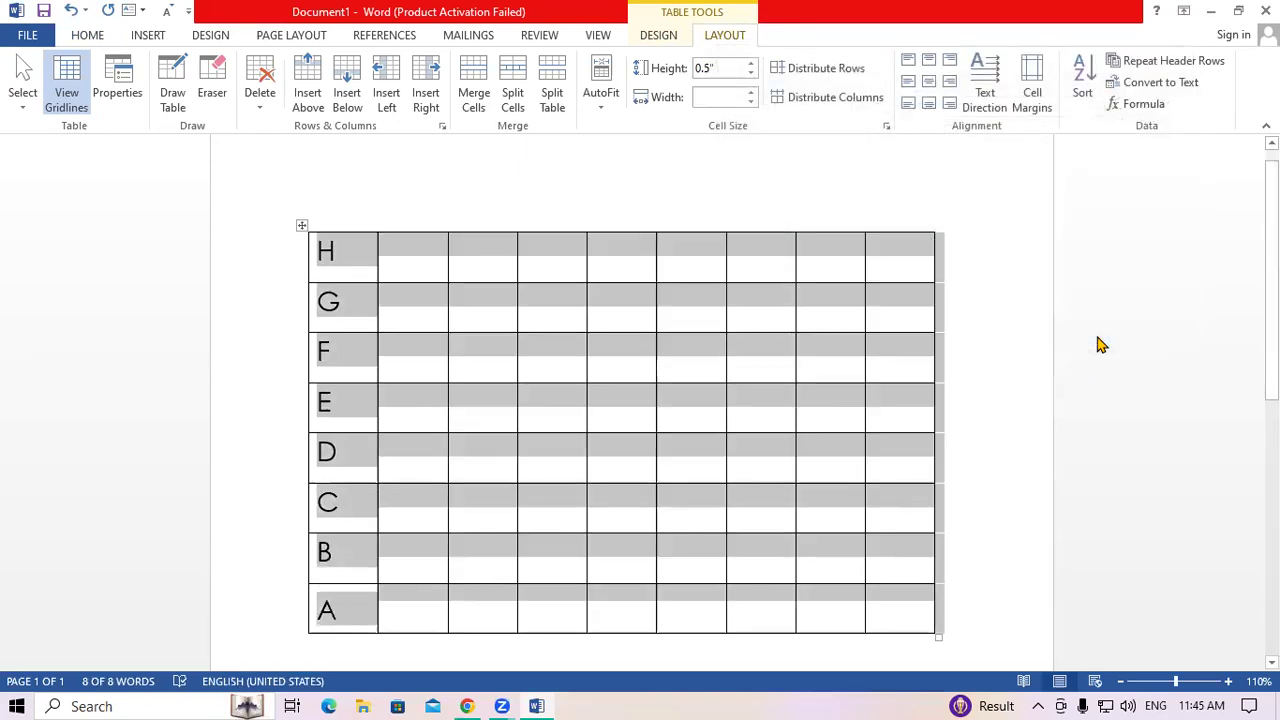
Step: Sort the table by Column 1 as text in ascending order, with no header row
click(1082, 75)
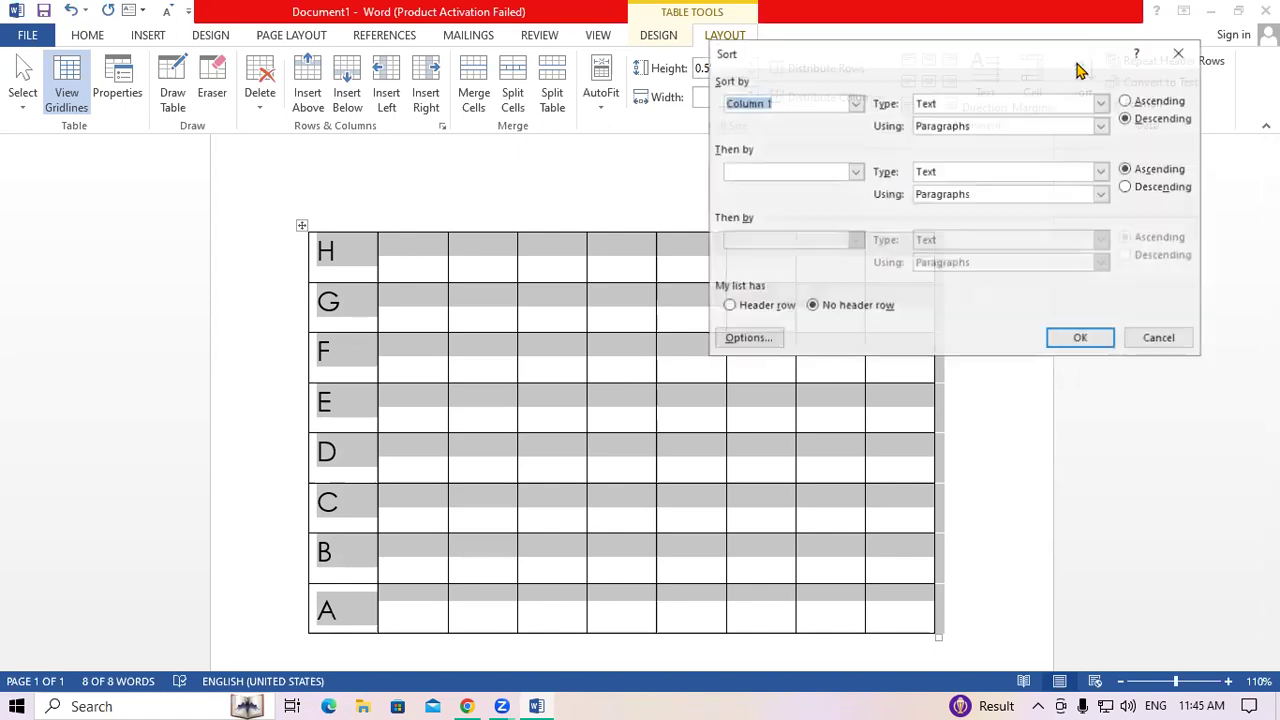
click(1128, 101)
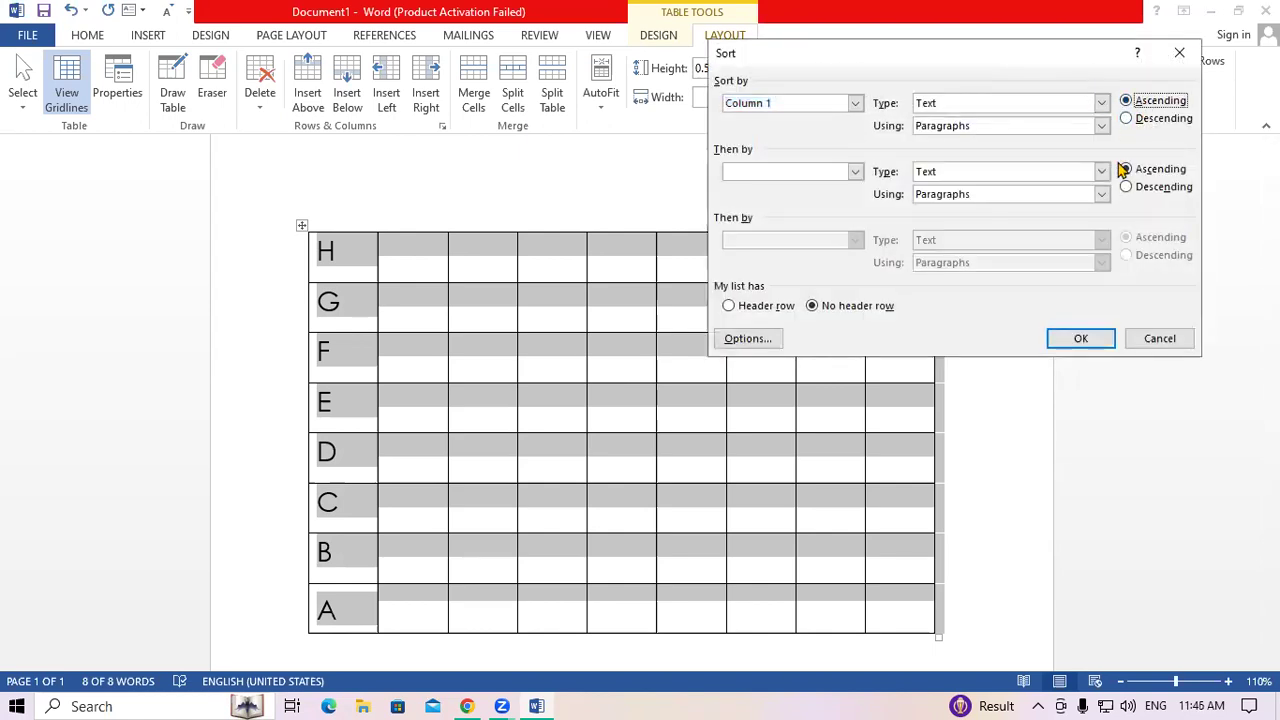
click(1089, 339)
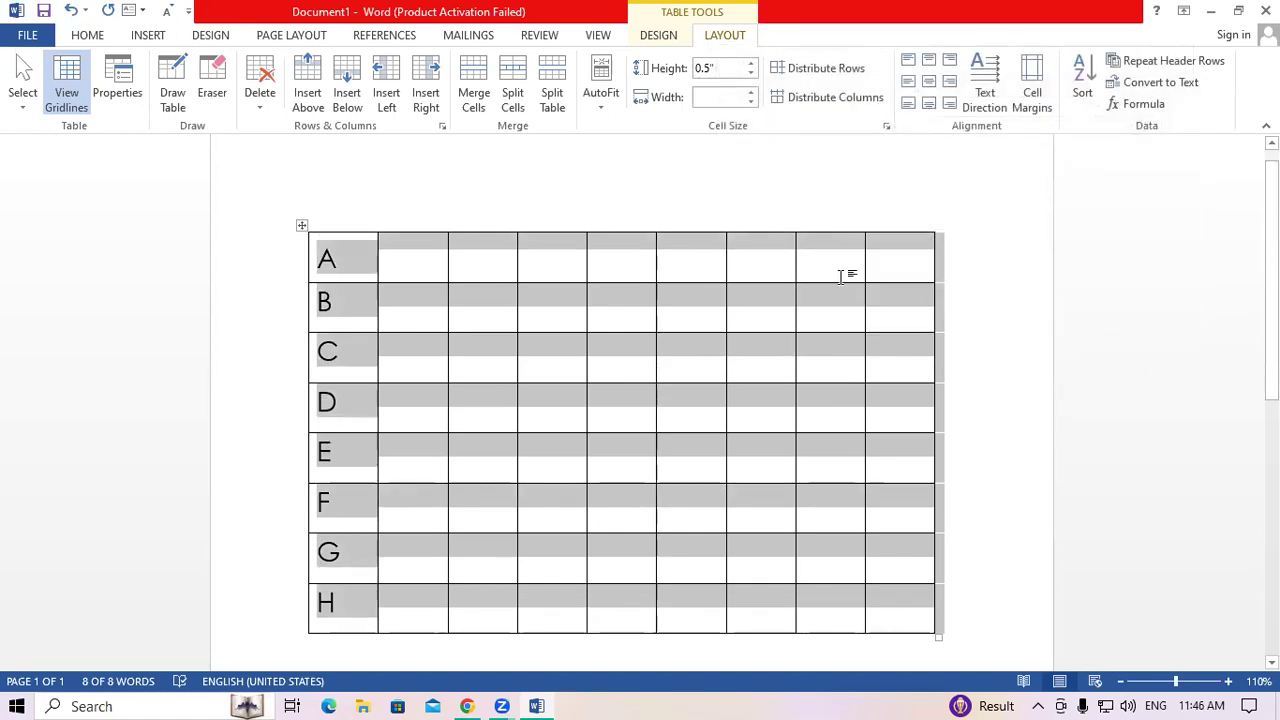
Step: Replace the letters A to H in the first column with the numbers 1 to 8, from the first row downward
click(347, 268)
key(BackSpace)
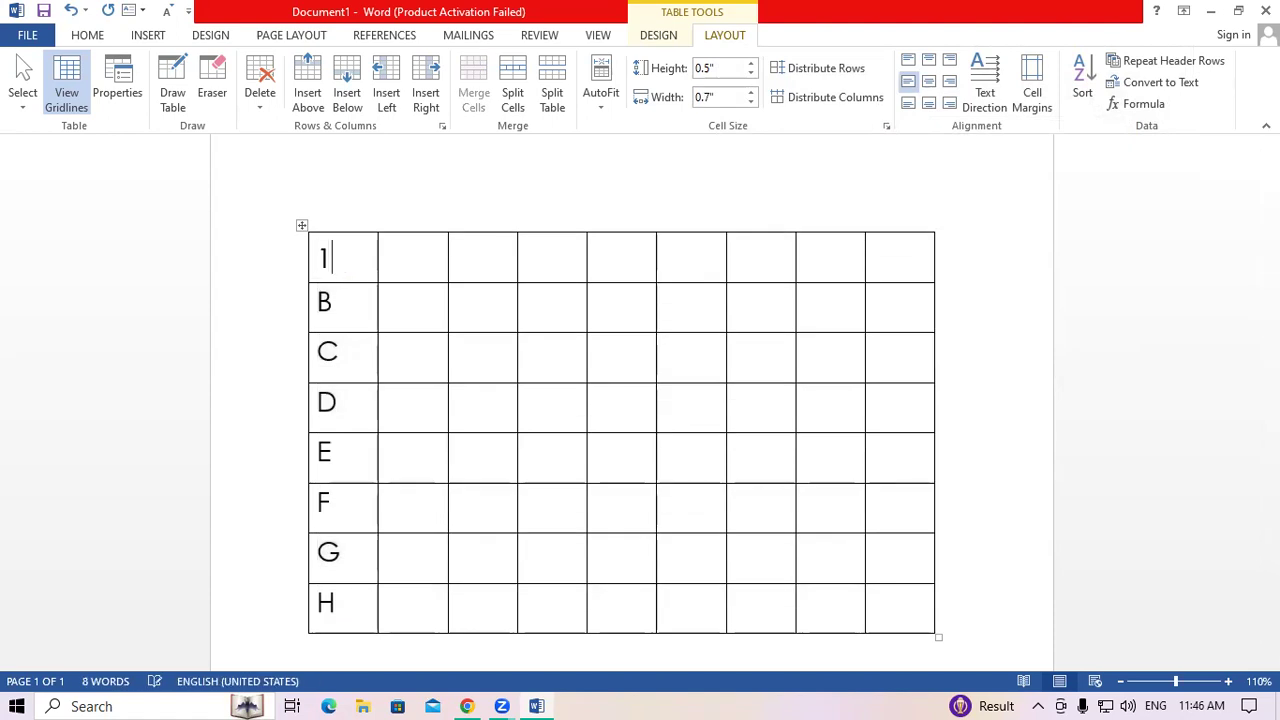
click(298, 323)
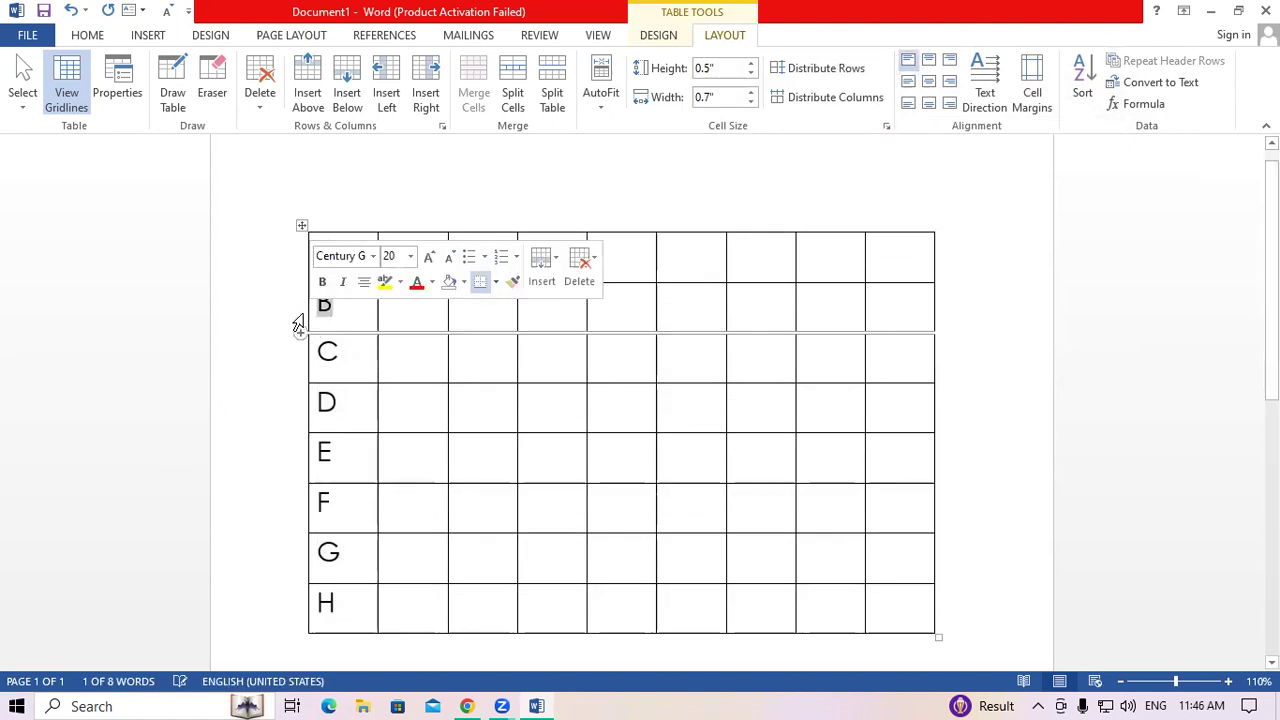
text(2)
click(293, 364)
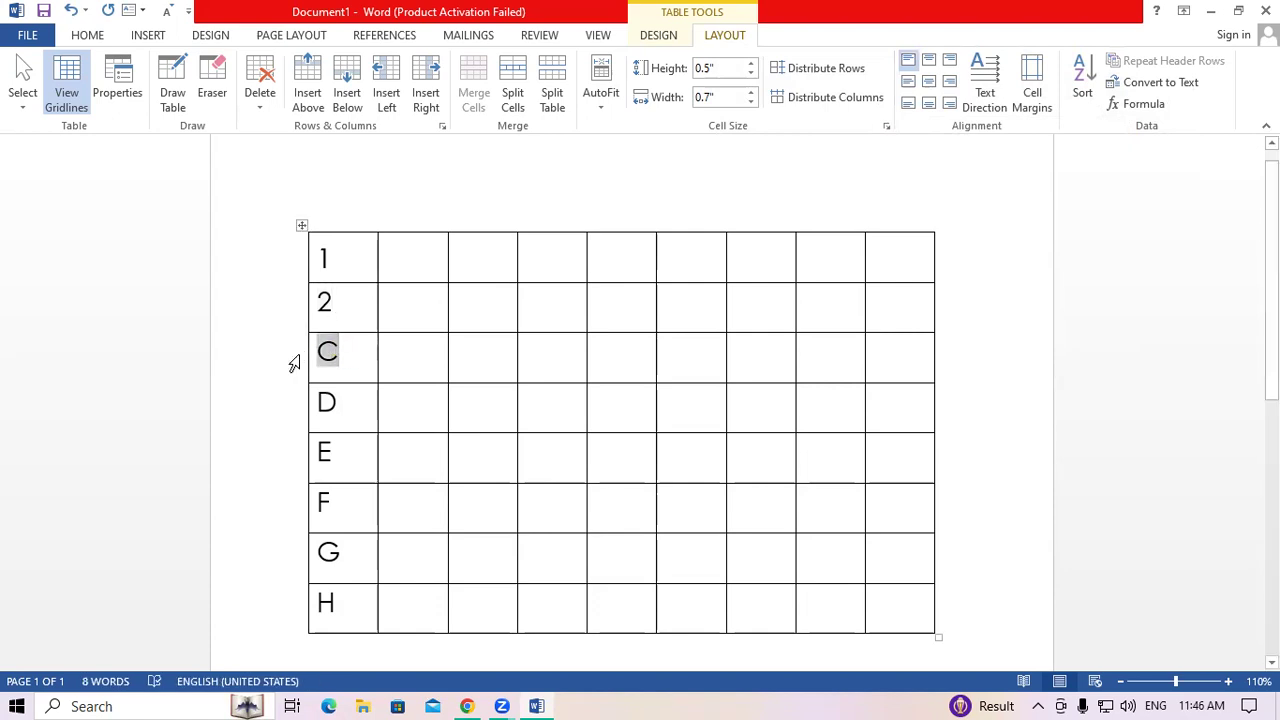
text(3)
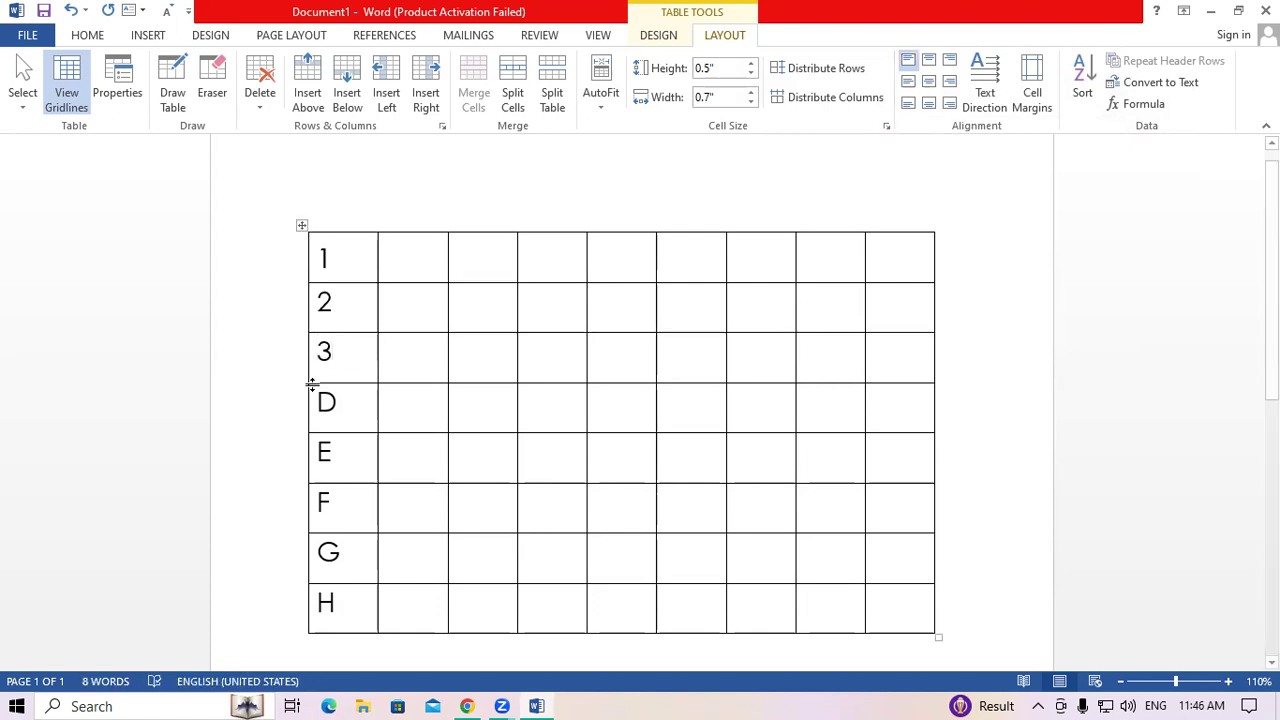
click(321, 404)
text(4)
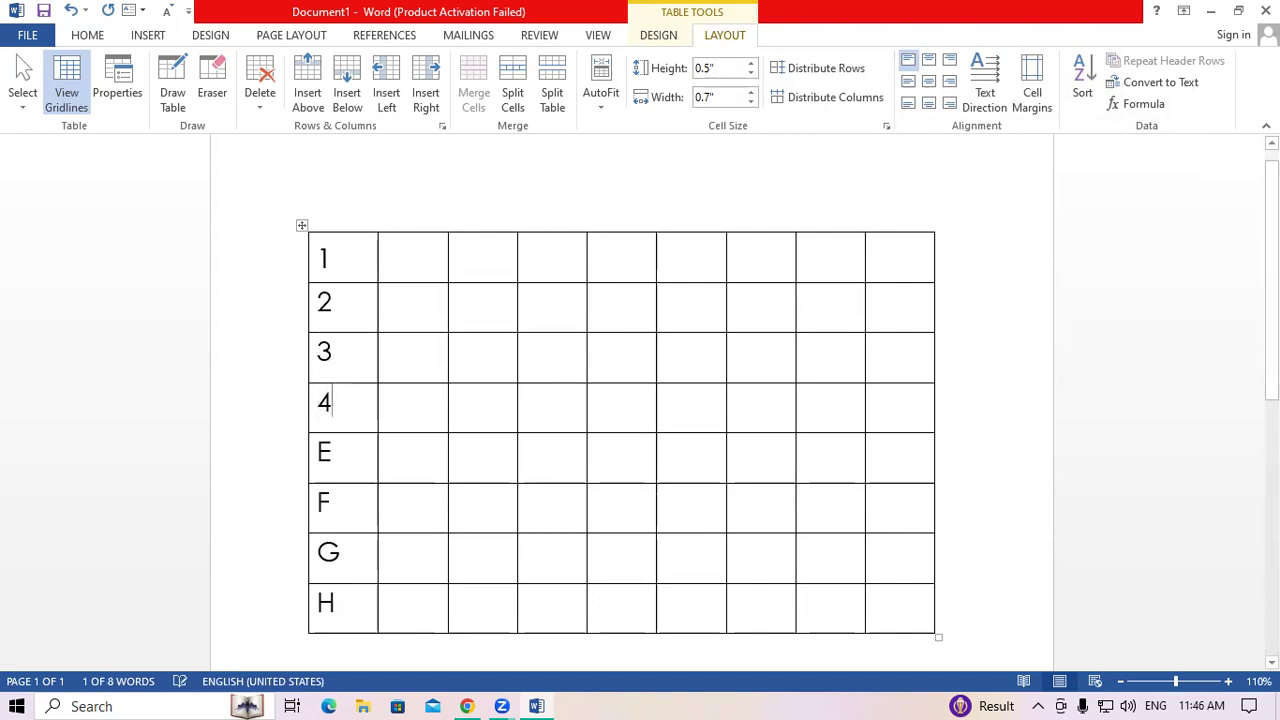
click(309, 449)
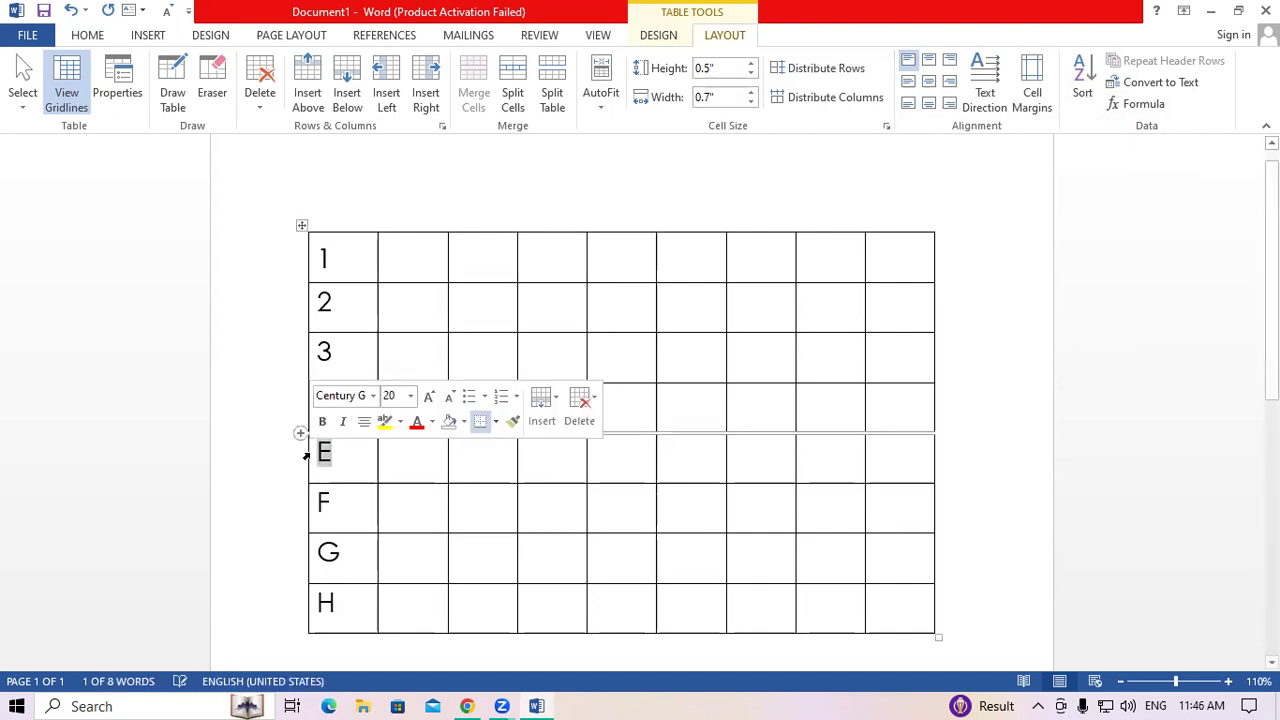
text(5)
click(300, 500)
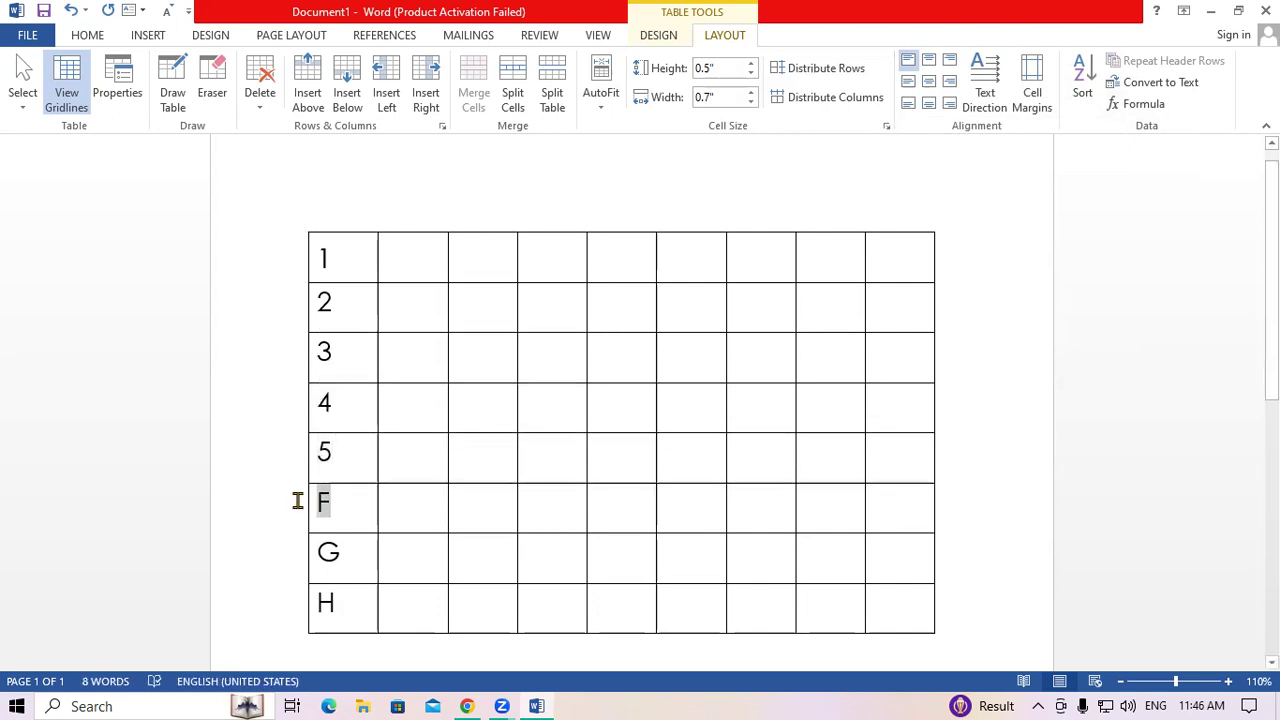
text(6)
key(Down)
key(shift+Left)
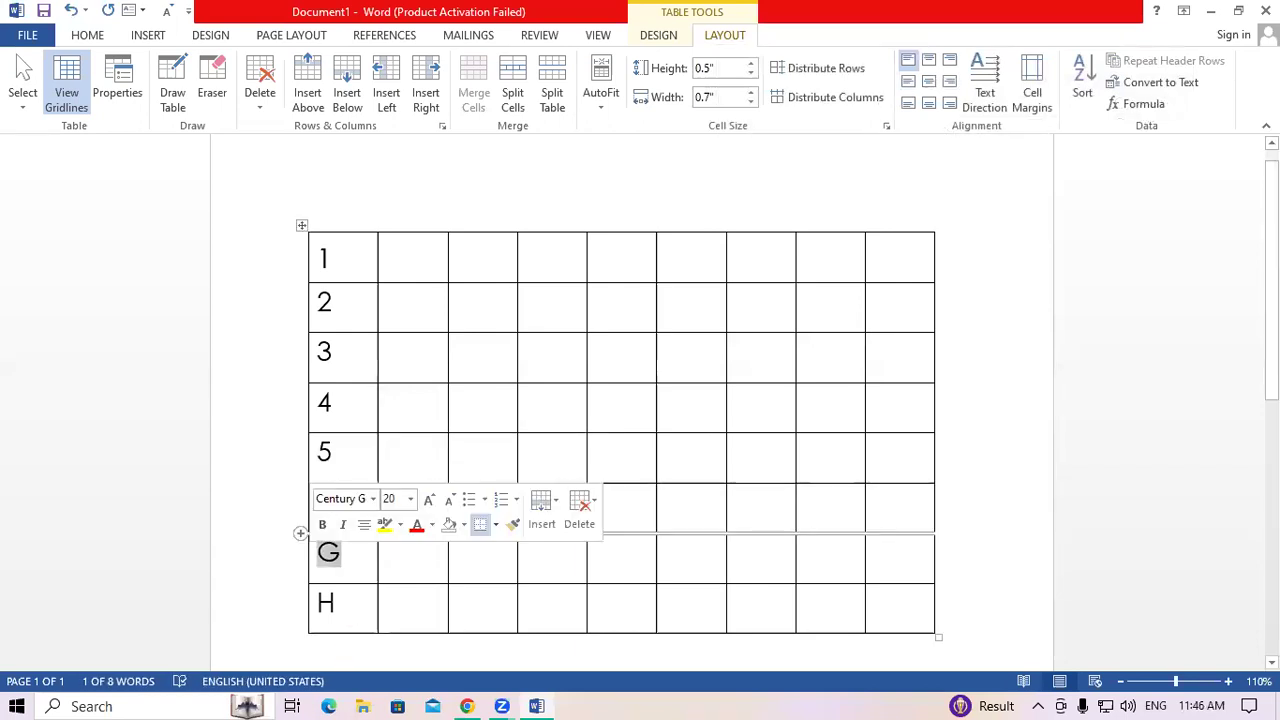
text(7)
key(Down)
key(shift+Left)
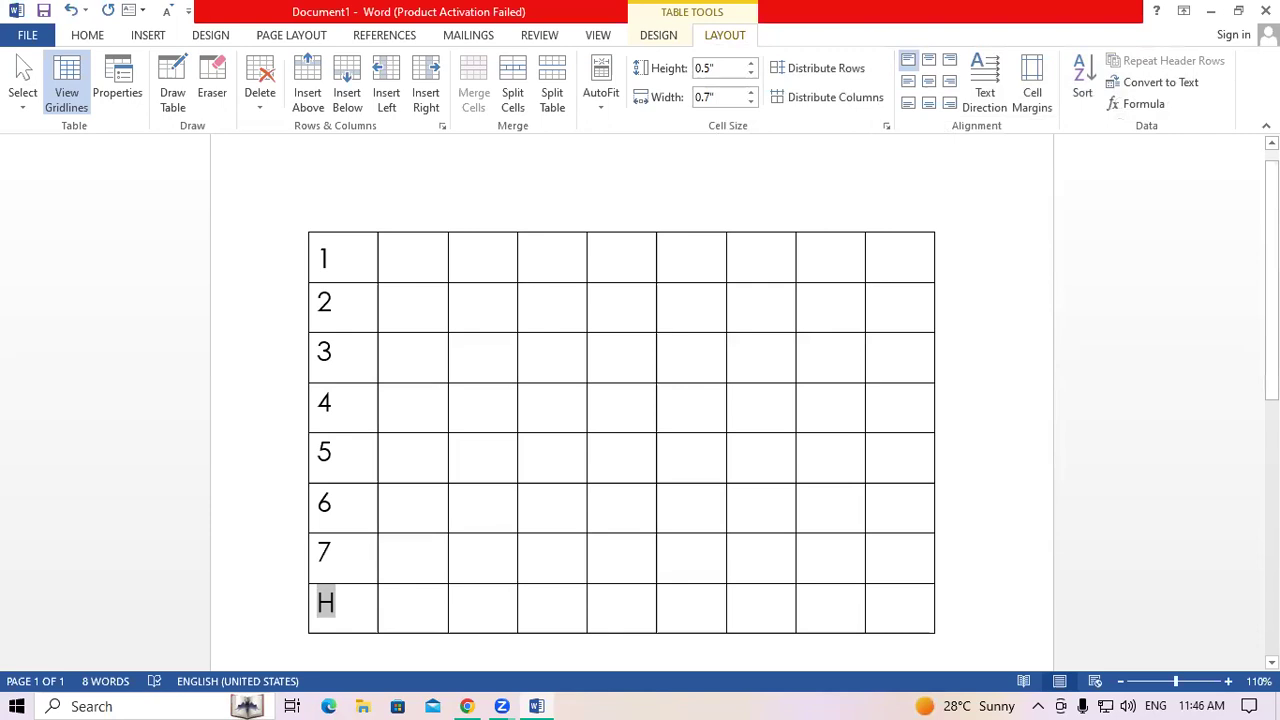
text(8)
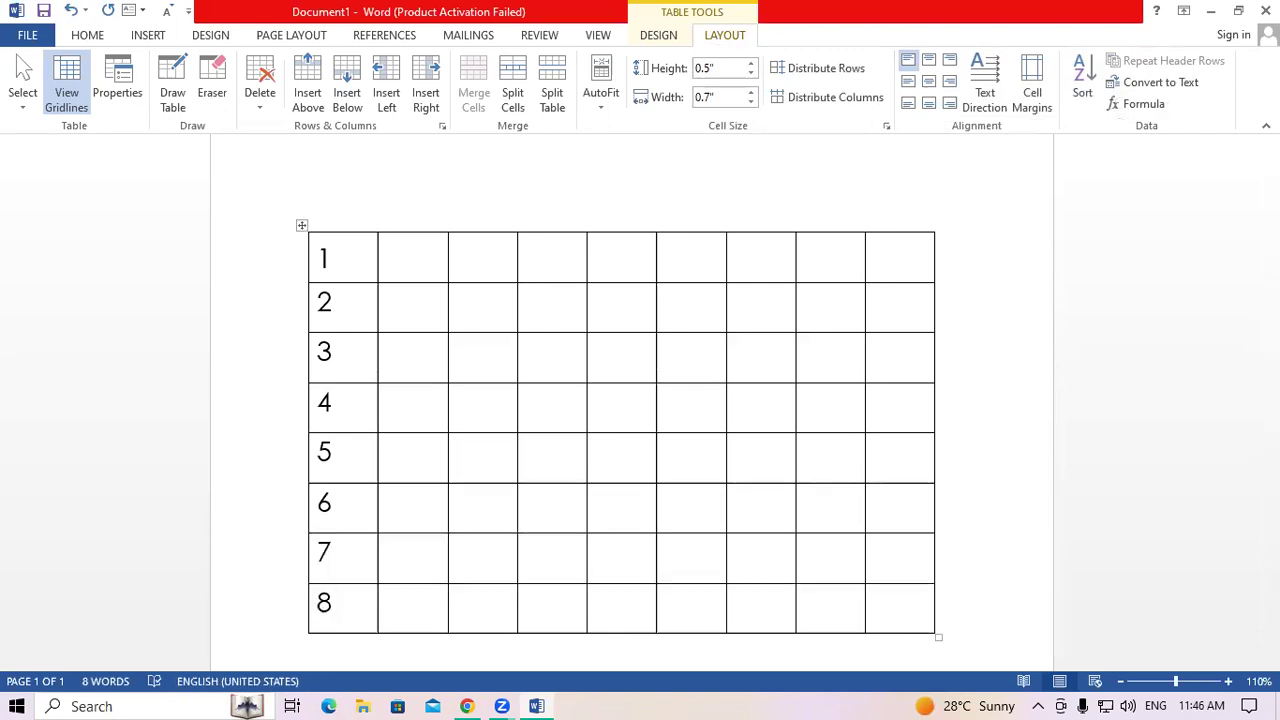
Step: Sort the table by Column 1 as numbers in descending order, with no header row
drag(317, 252, 332, 600)
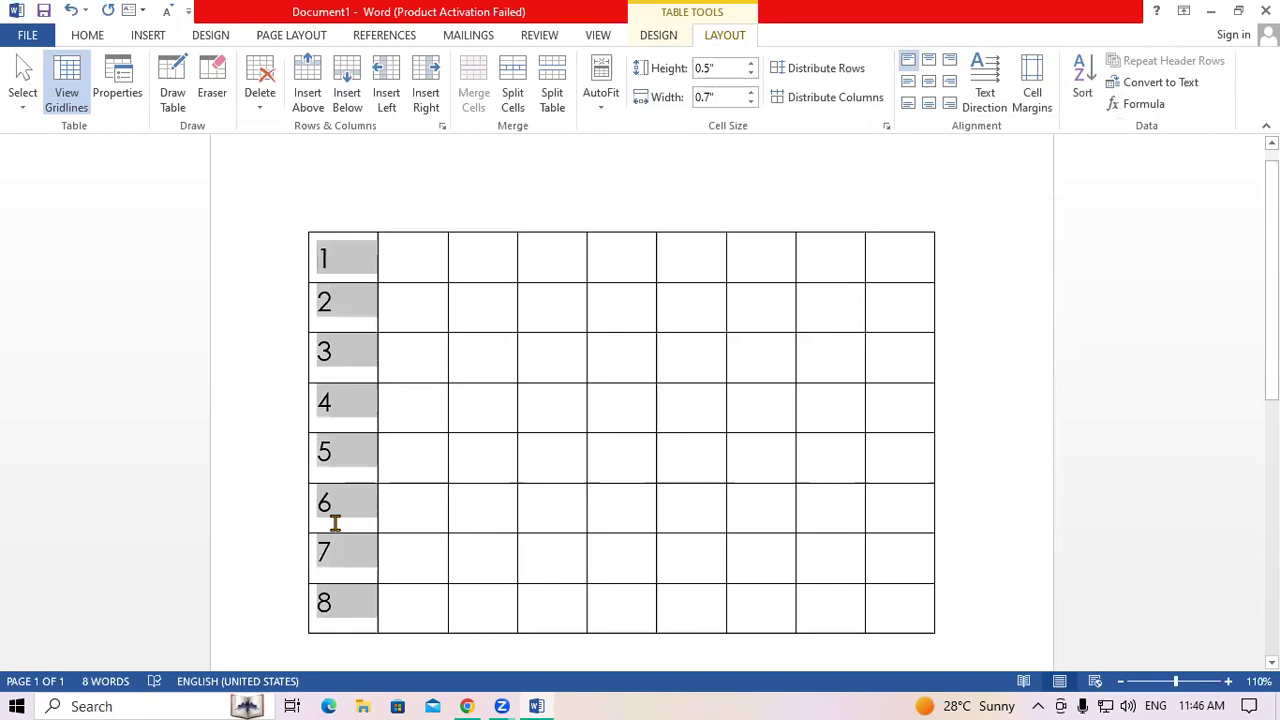
click(1033, 95)
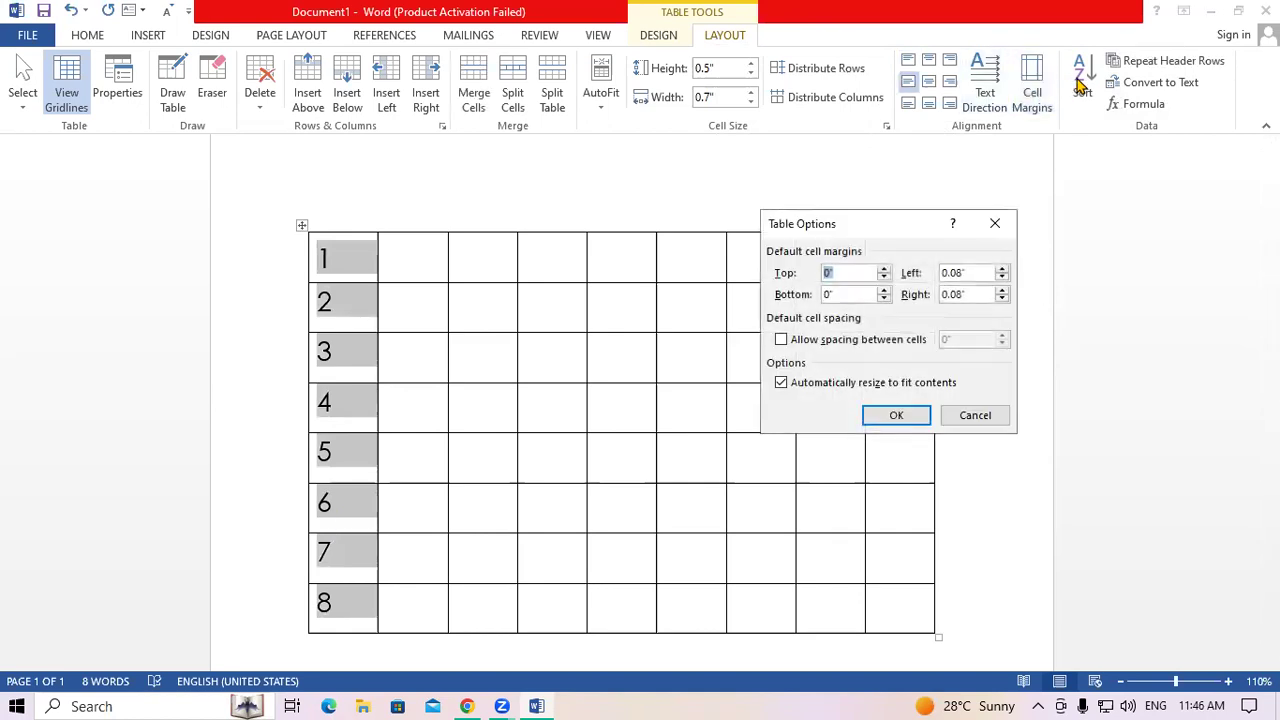
click(996, 224)
click(1084, 88)
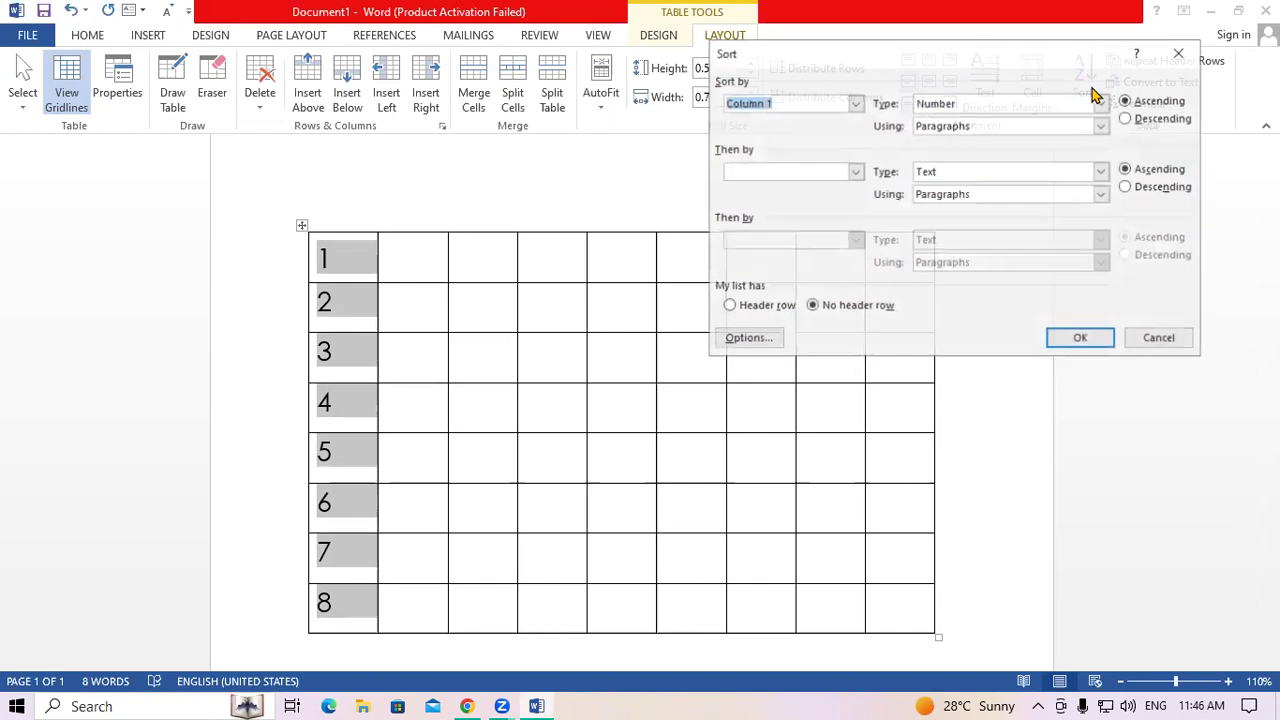
click(1130, 119)
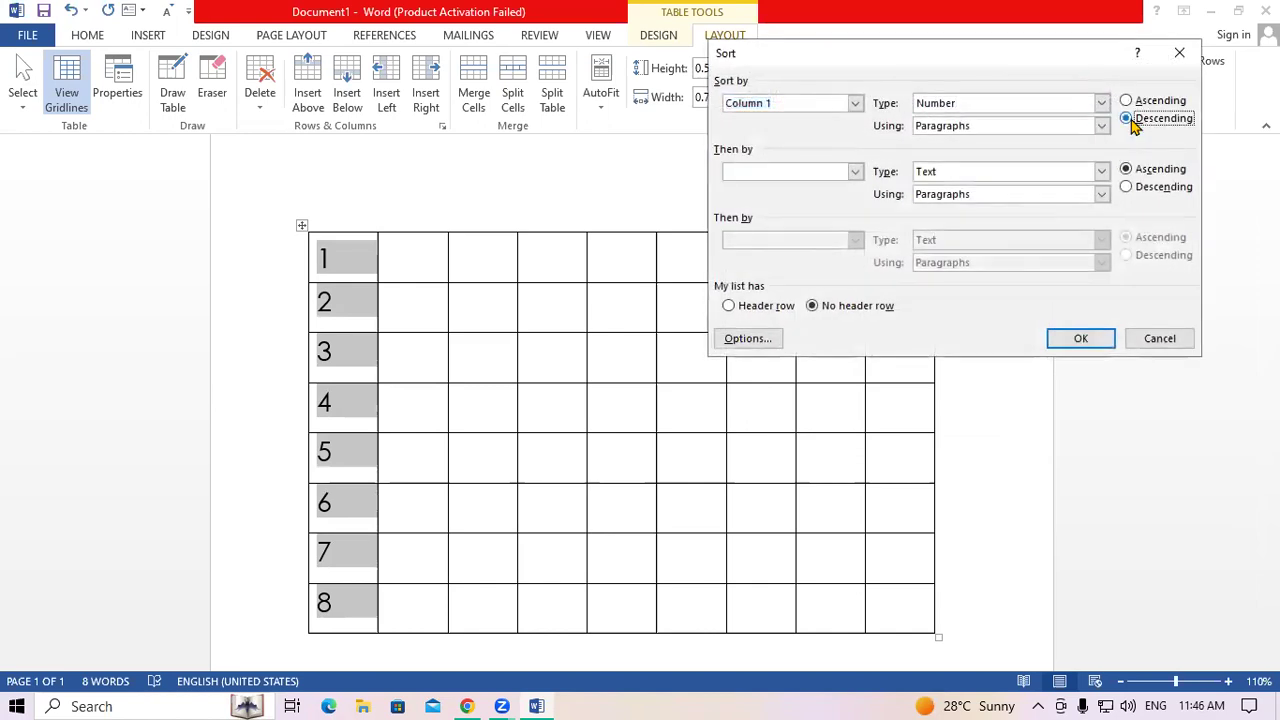
click(1084, 340)
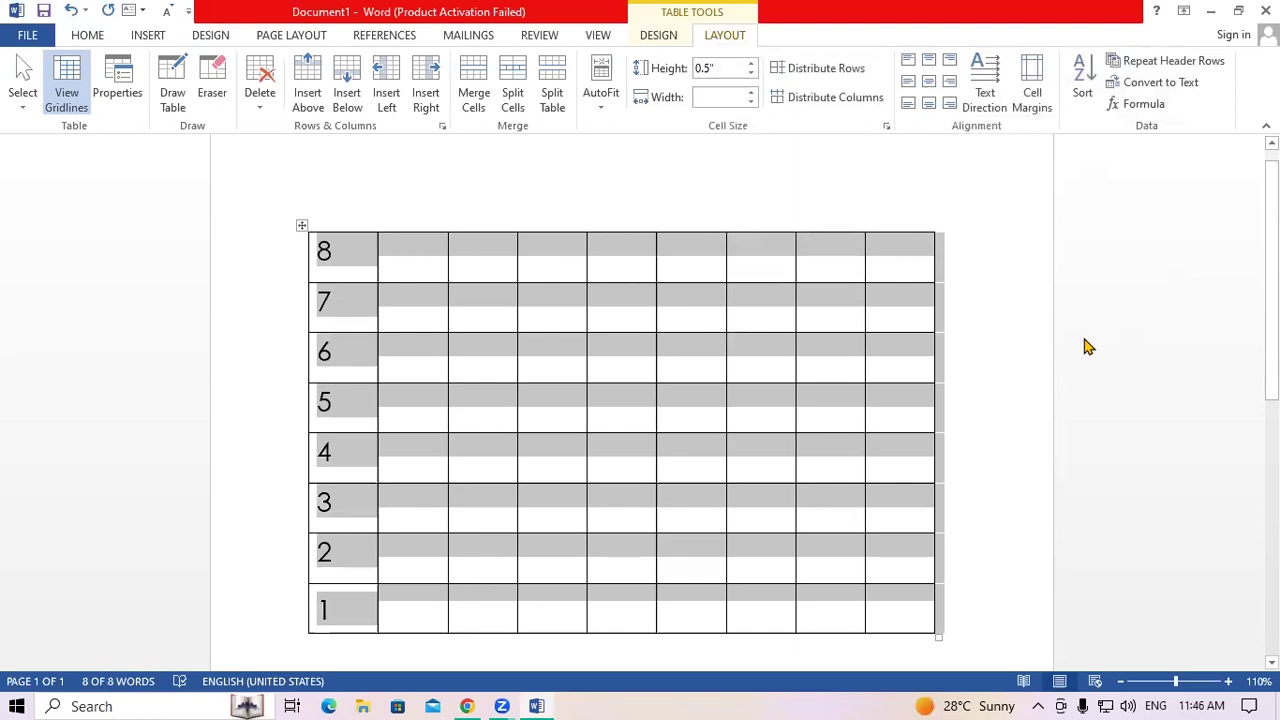
Step: Sort the table by Column 1 as numbers in ascending order and clear the selection
click(1084, 86)
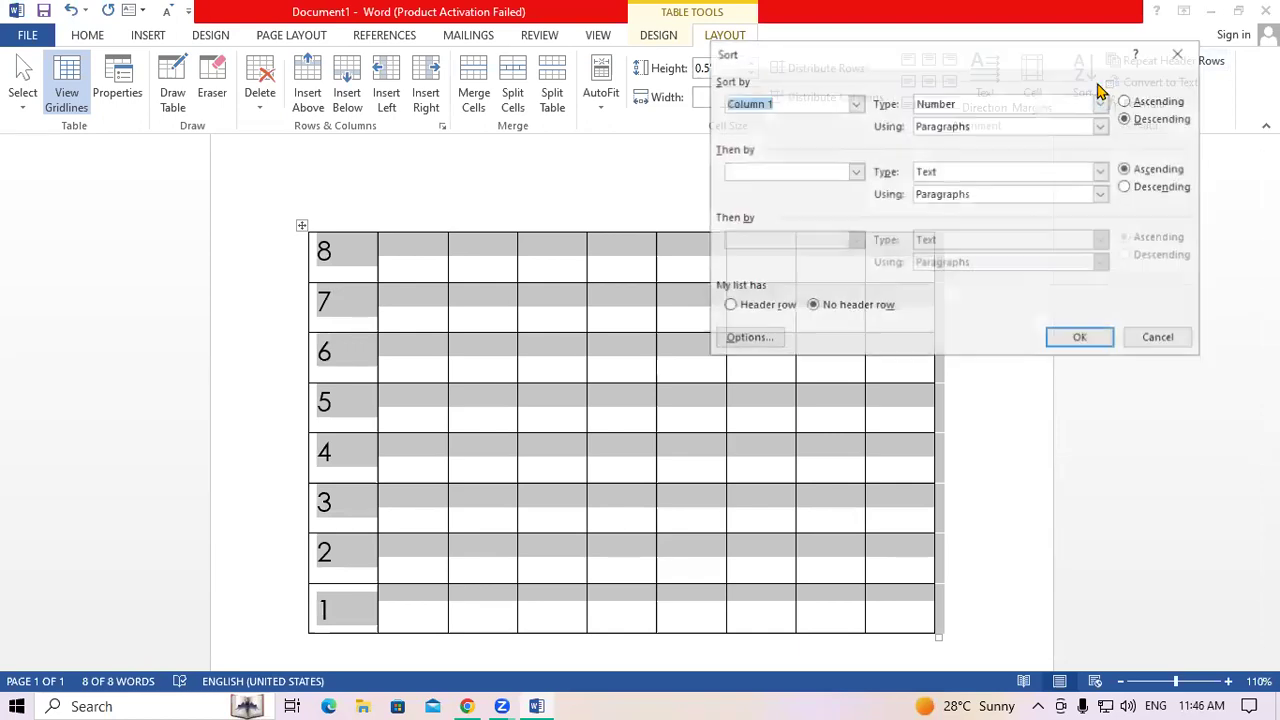
click(1127, 101)
click(1099, 344)
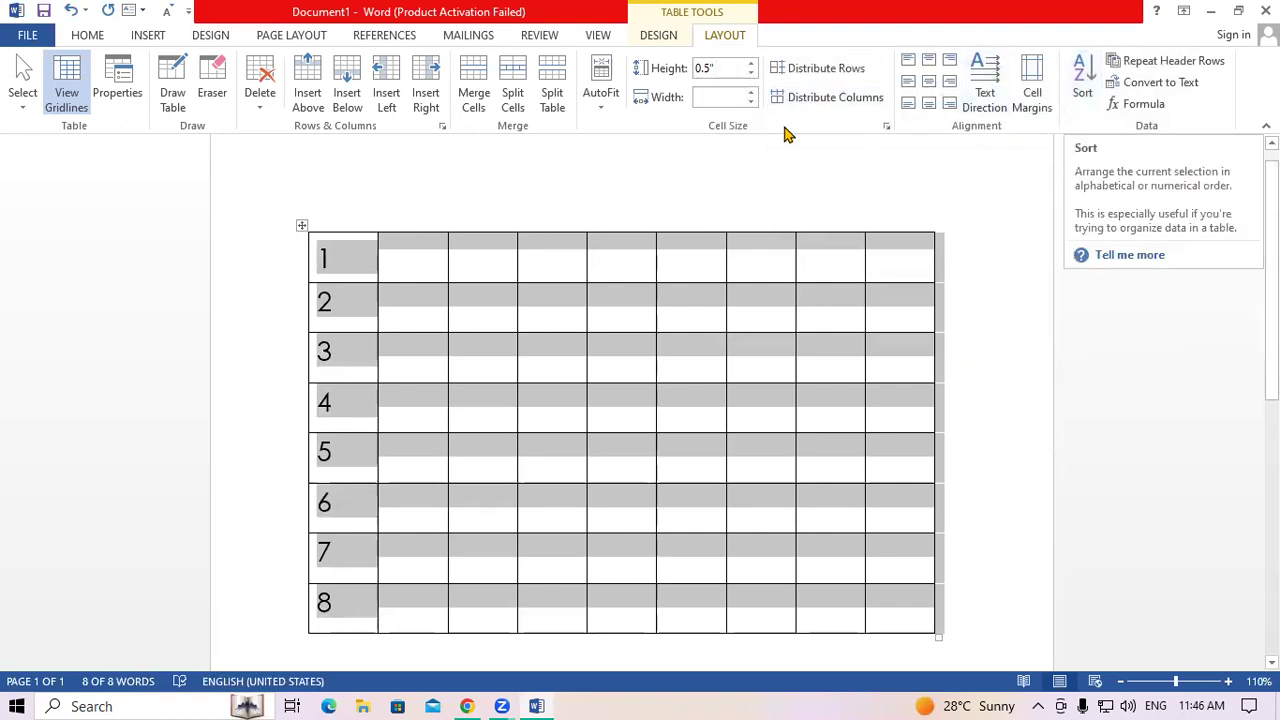
click(720, 346)
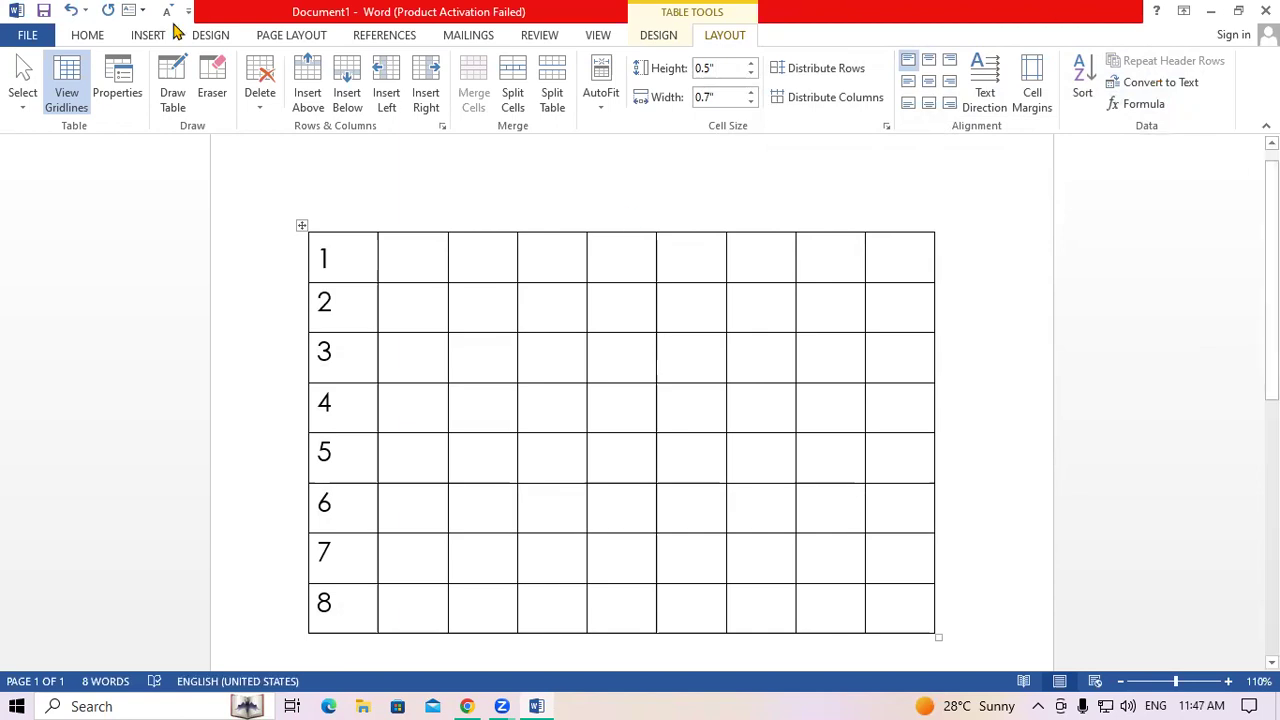
Step: Delete the entire numbered table from the document
click(90, 36)
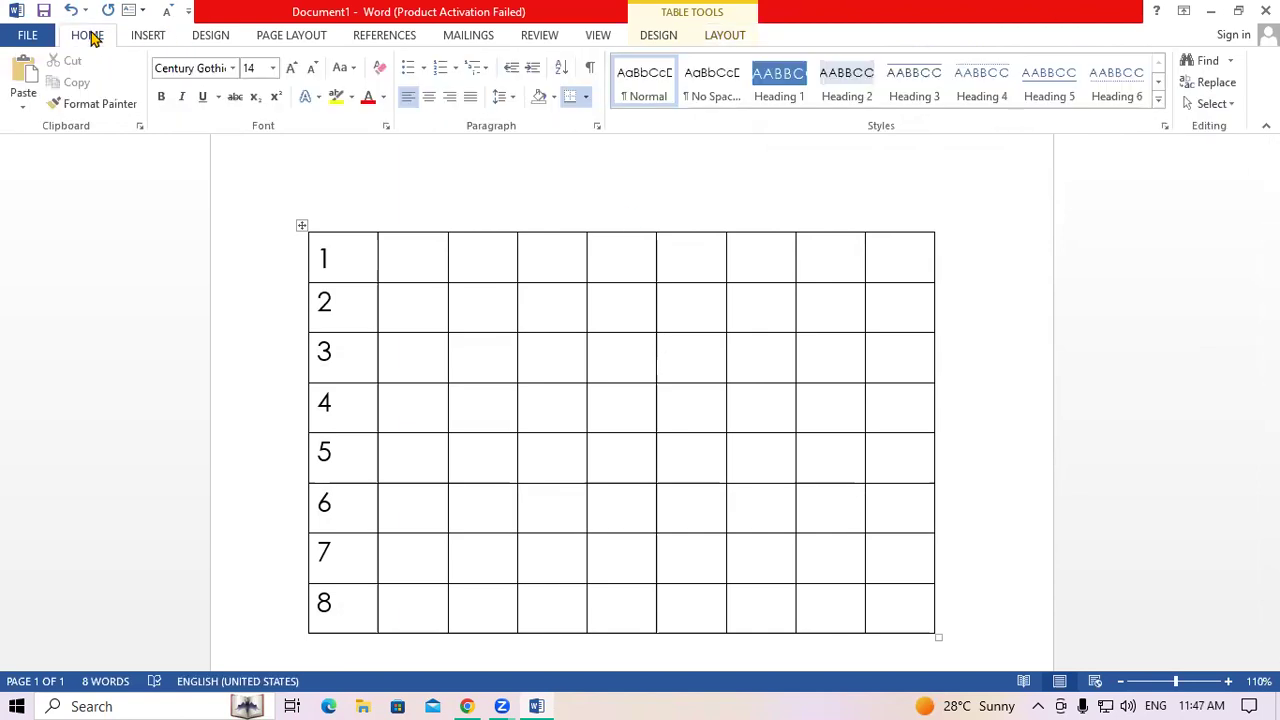
click(737, 39)
click(260, 95)
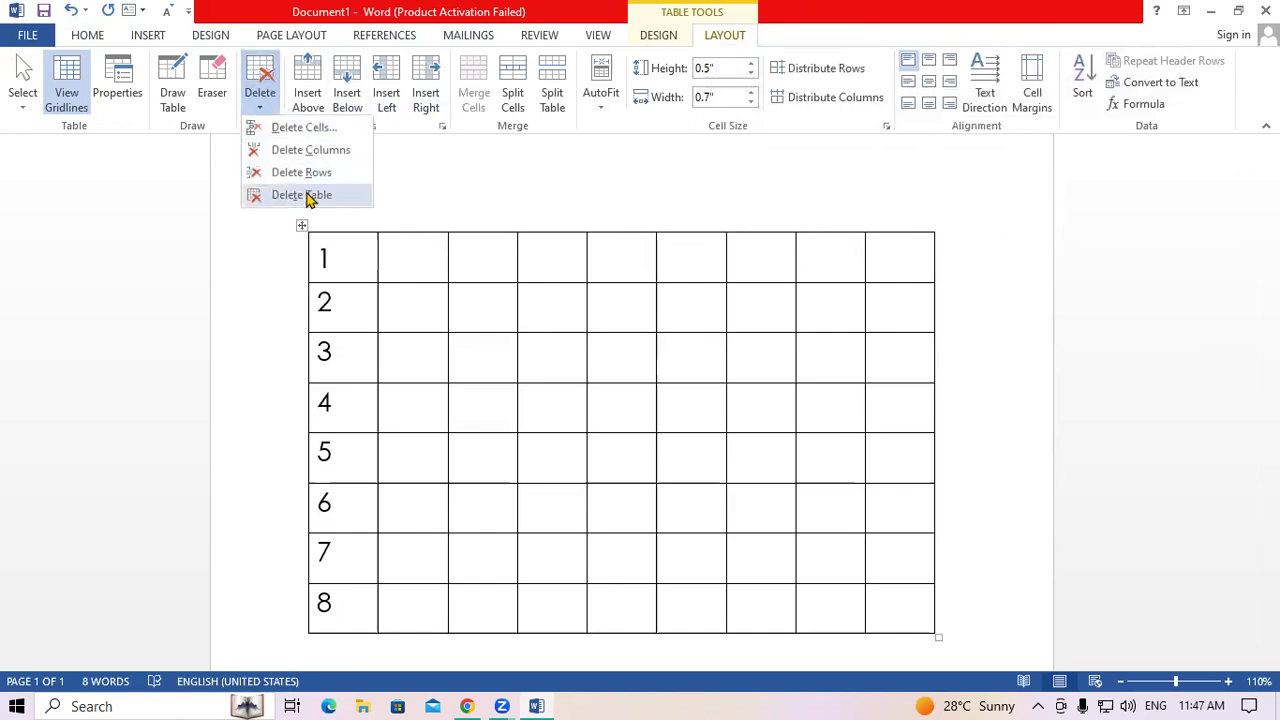
click(306, 195)
Step: Insert a table with 6 columns and 6 rows, and stretch it so that all rows become taller
click(154, 36)
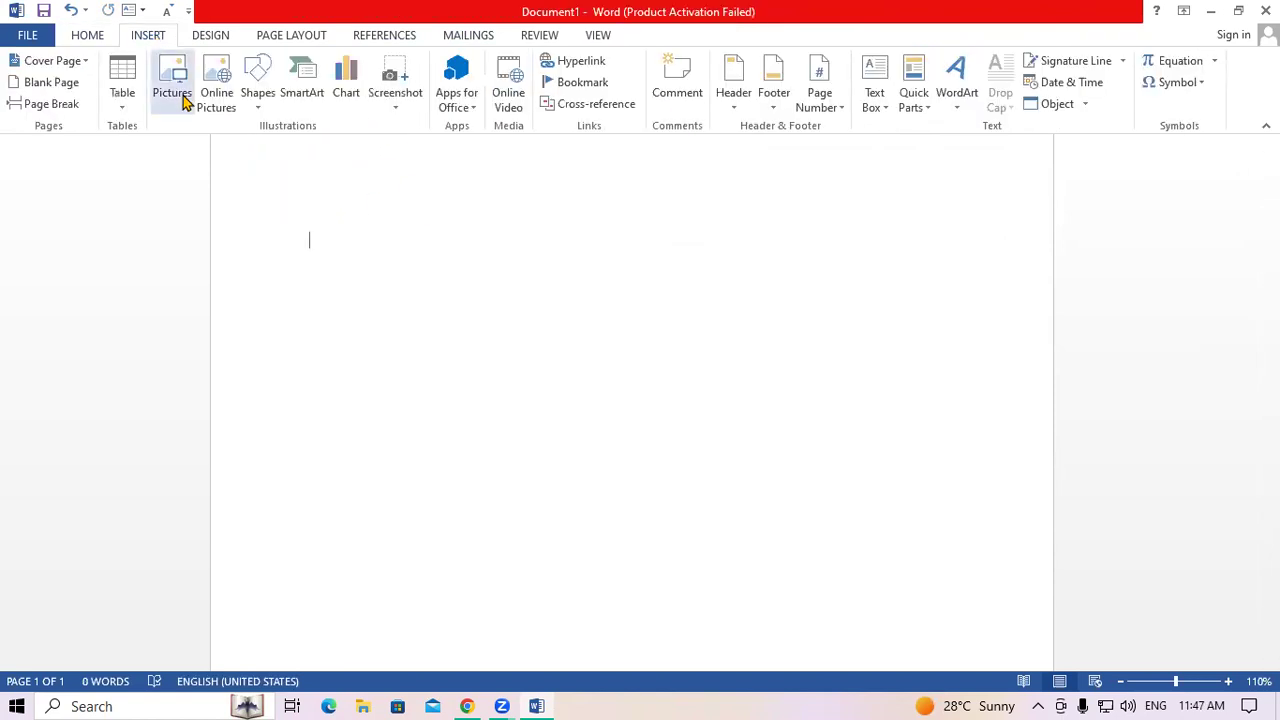
click(124, 92)
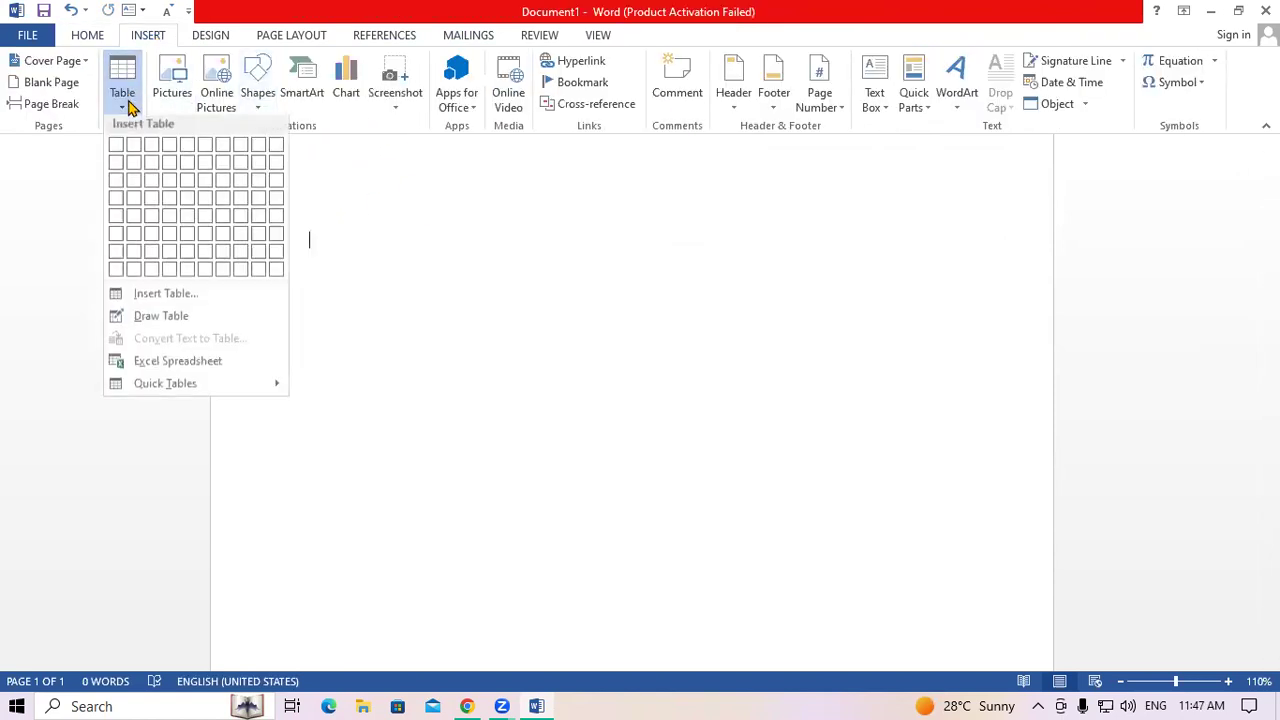
click(188, 297)
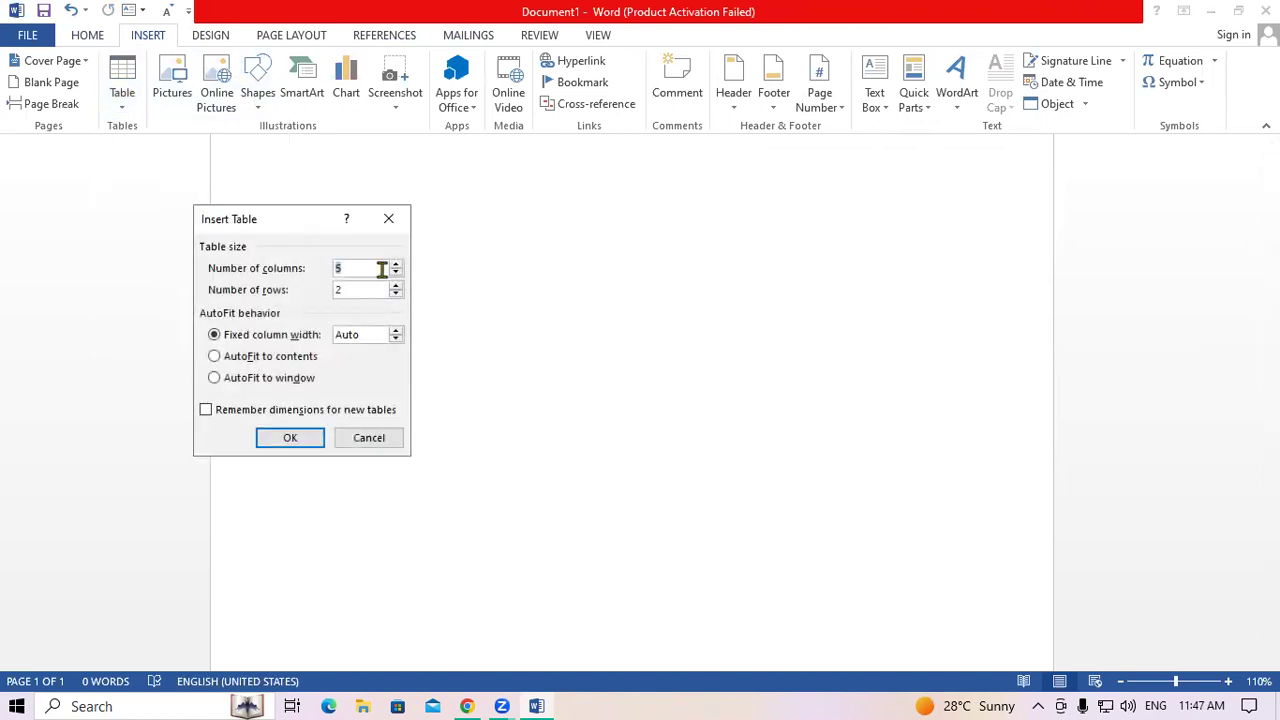
text(65)
key(Tab)
click(290, 437)
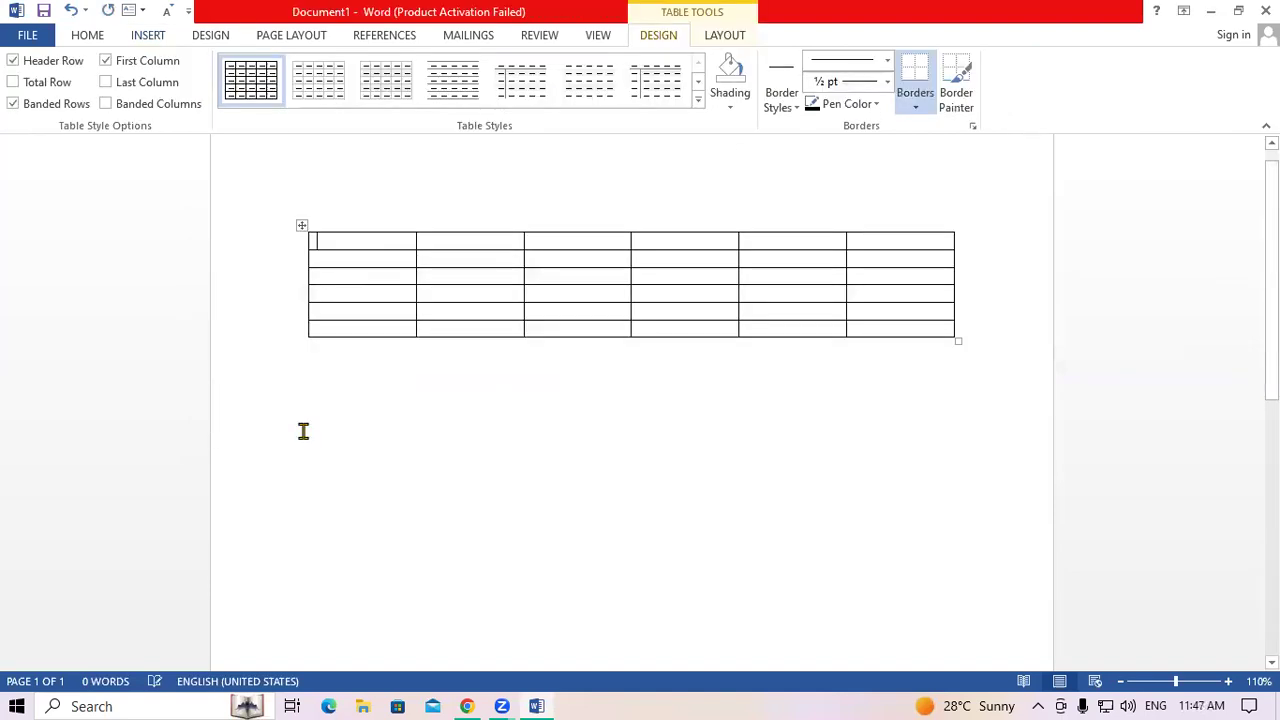
drag(957, 341, 963, 463)
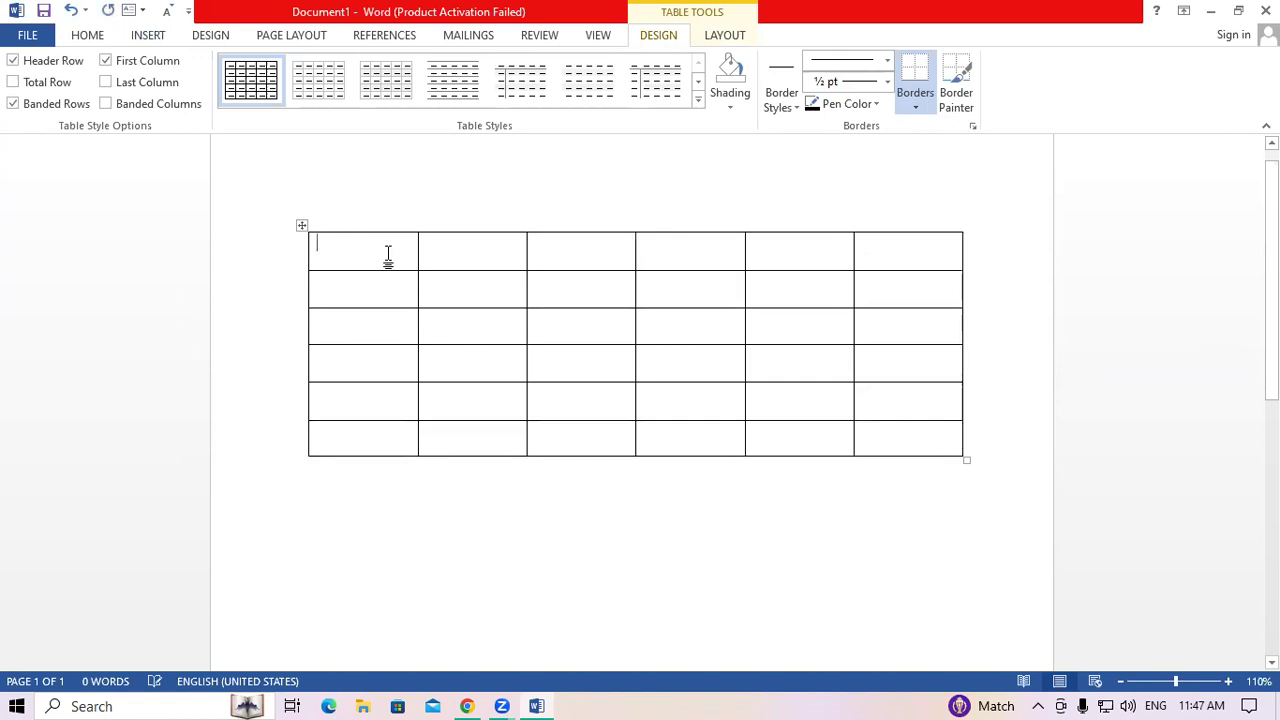
Step: Fill the first row with the headings SR.NO., STUDENT NAME, COURSE, FEE, PAID and DUE
text(SR.NO.)
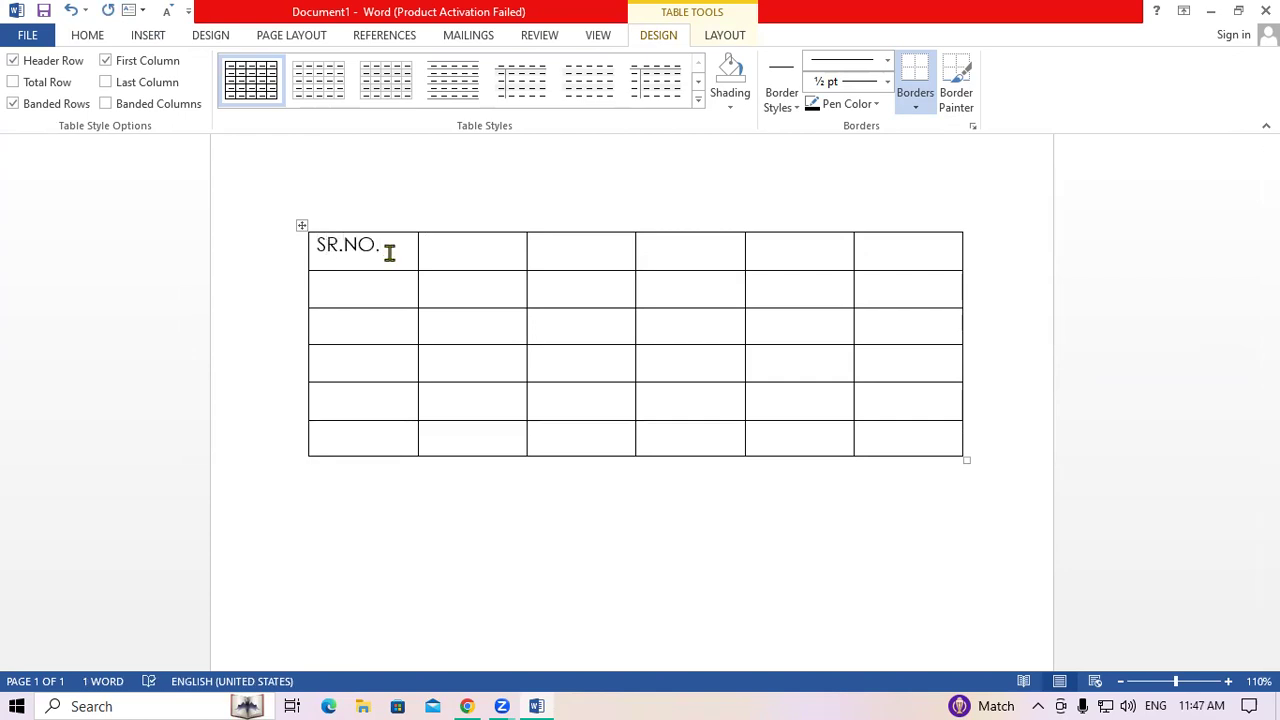
text(TUDE)
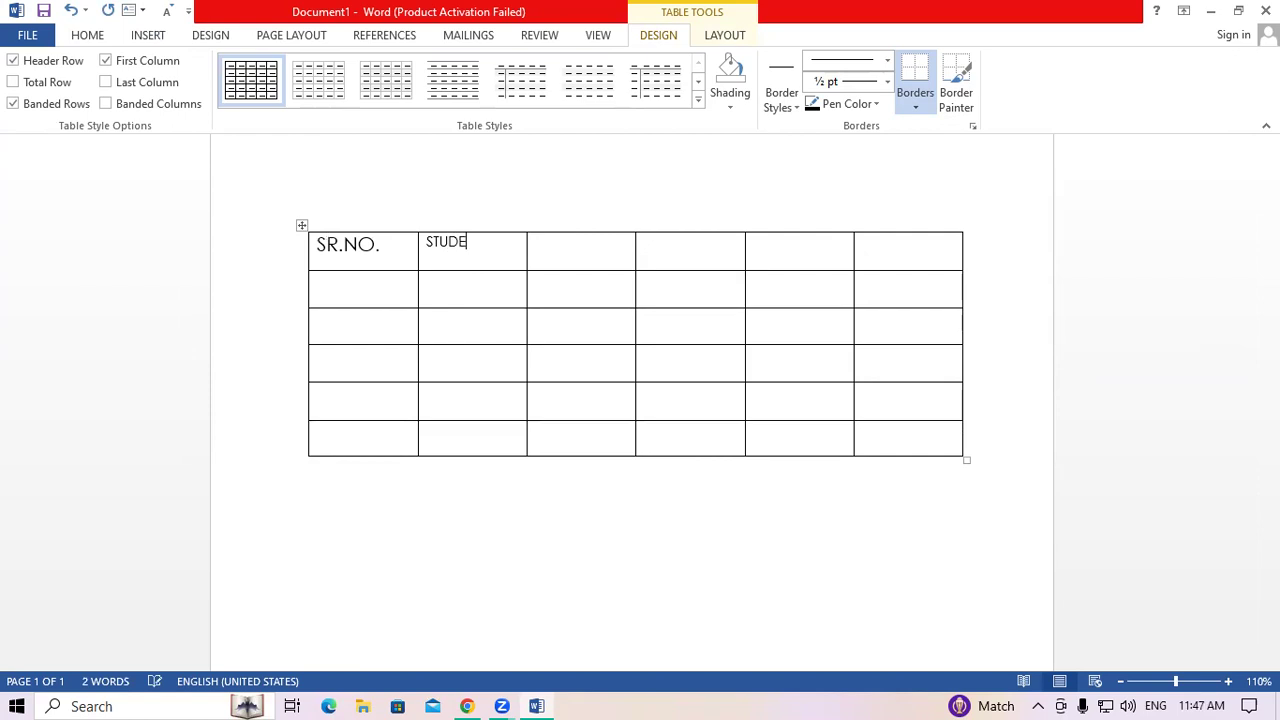
text(NT NAME)
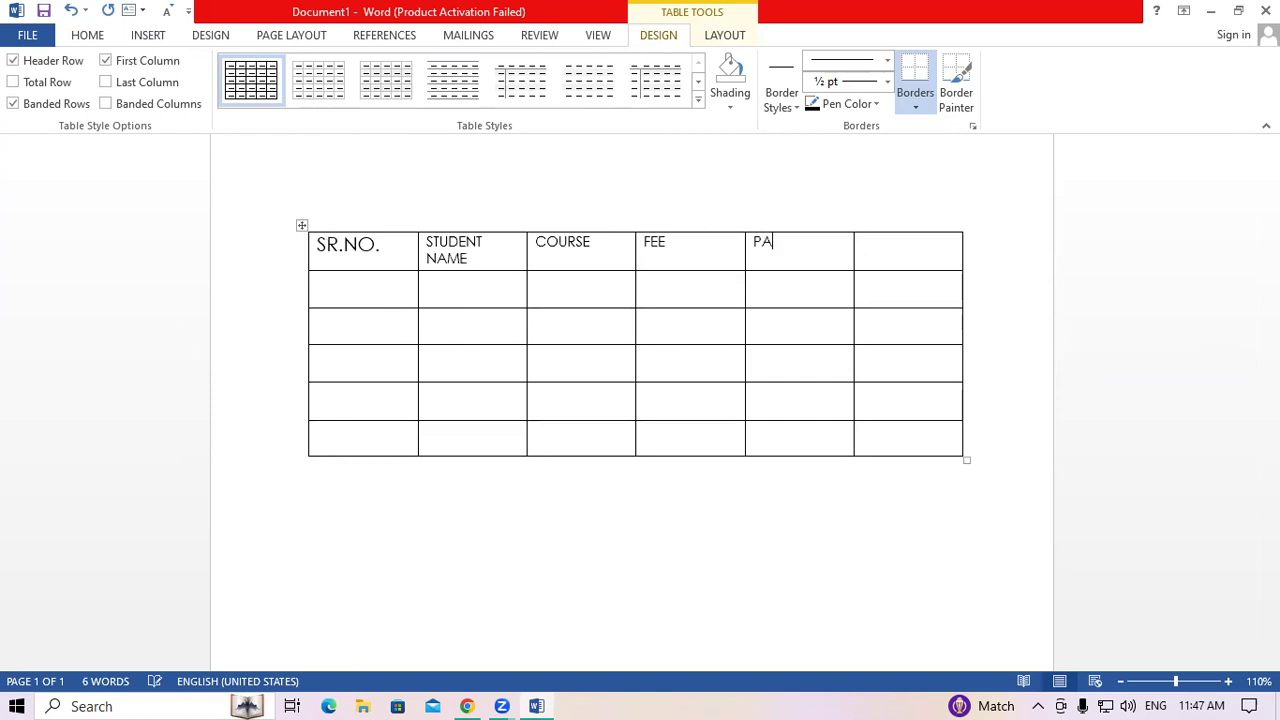
text(E)
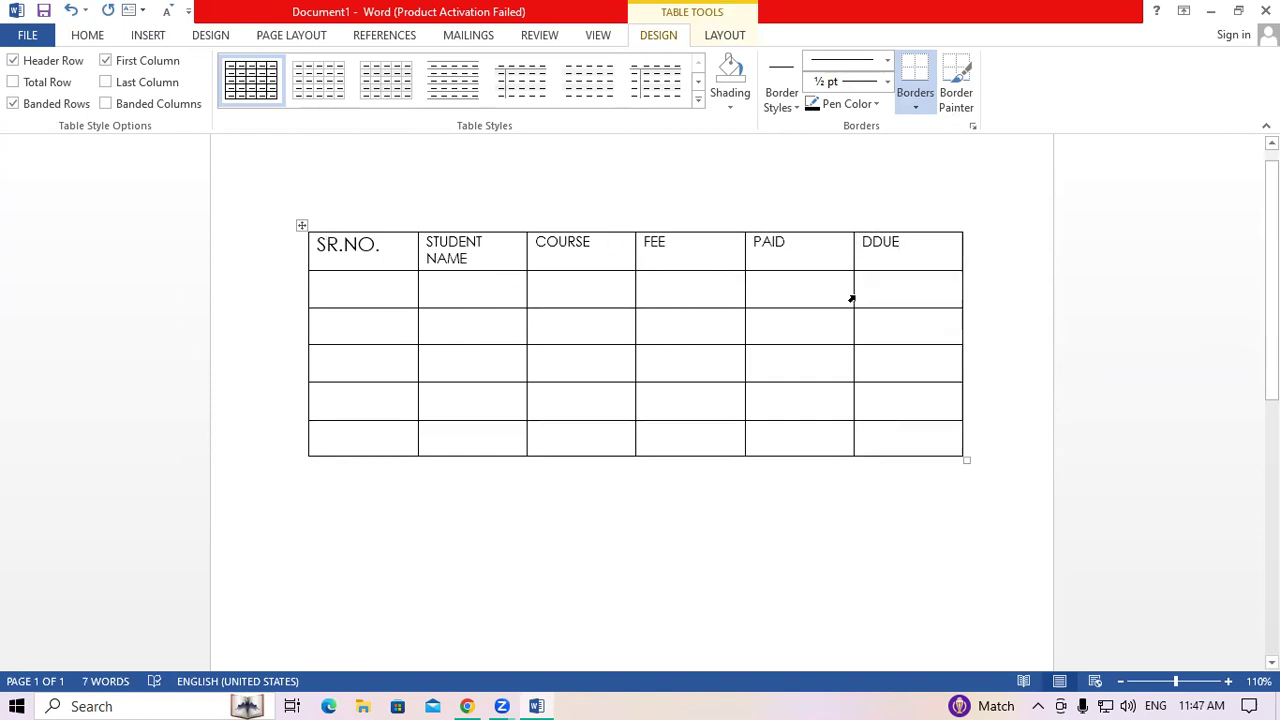
click(875, 249)
key(BackSpace)
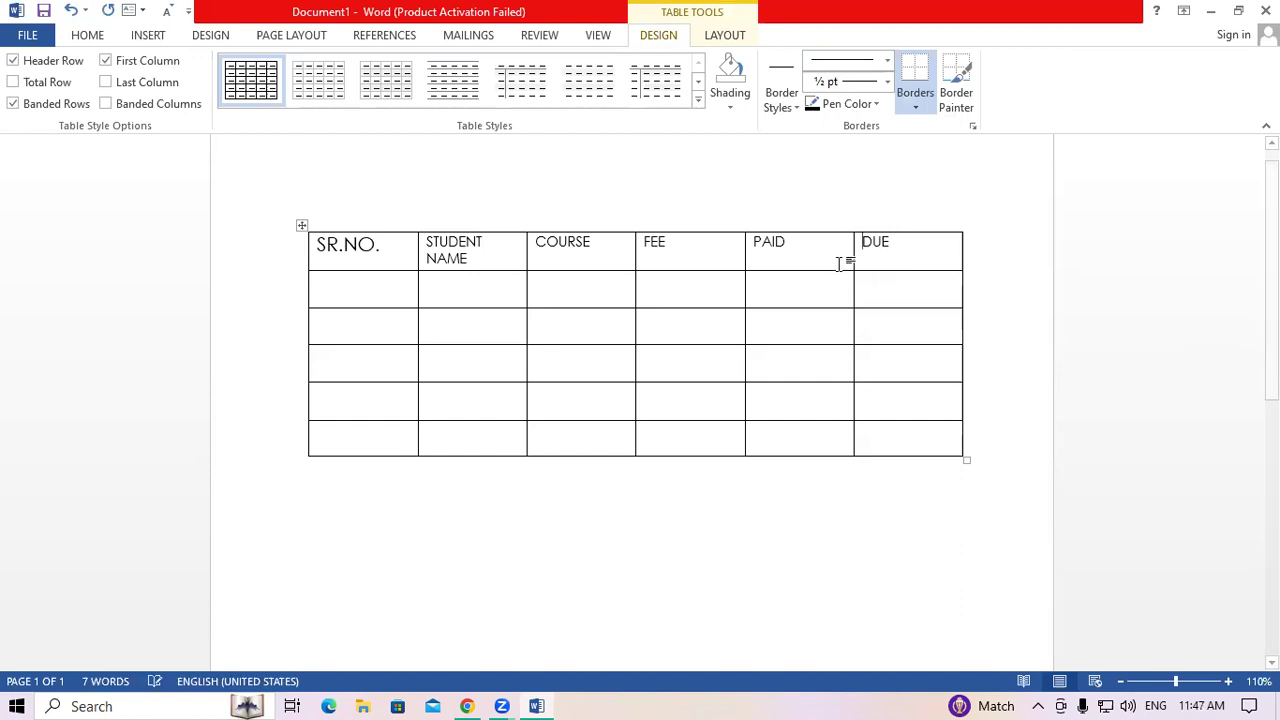
Step: Enlarge the font of all the headings in the table's first row by several sizes
mouse_move(320, 244)
mouse_down()
mouse_move(797, 240)
mouse_move(849, 251)
mouse_up()
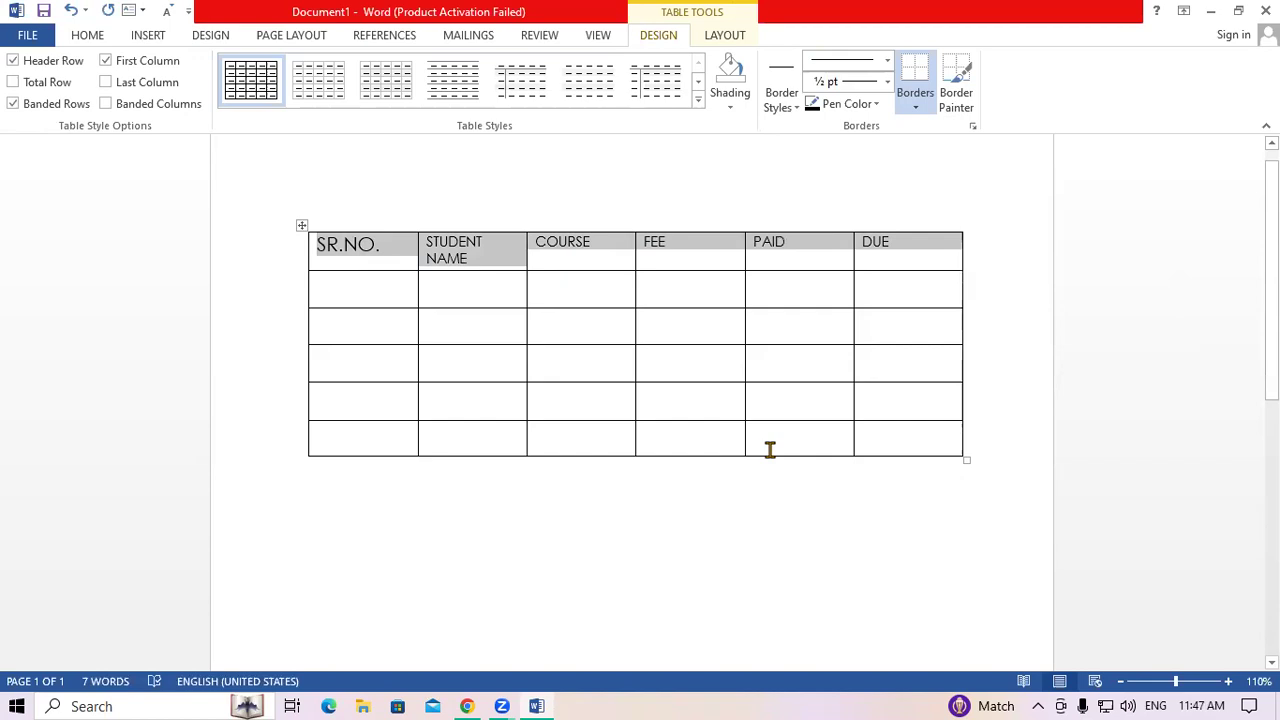
key(ctrl+shift+period)
key(ctrl+shift+period)
key(ctrl+shift+period)
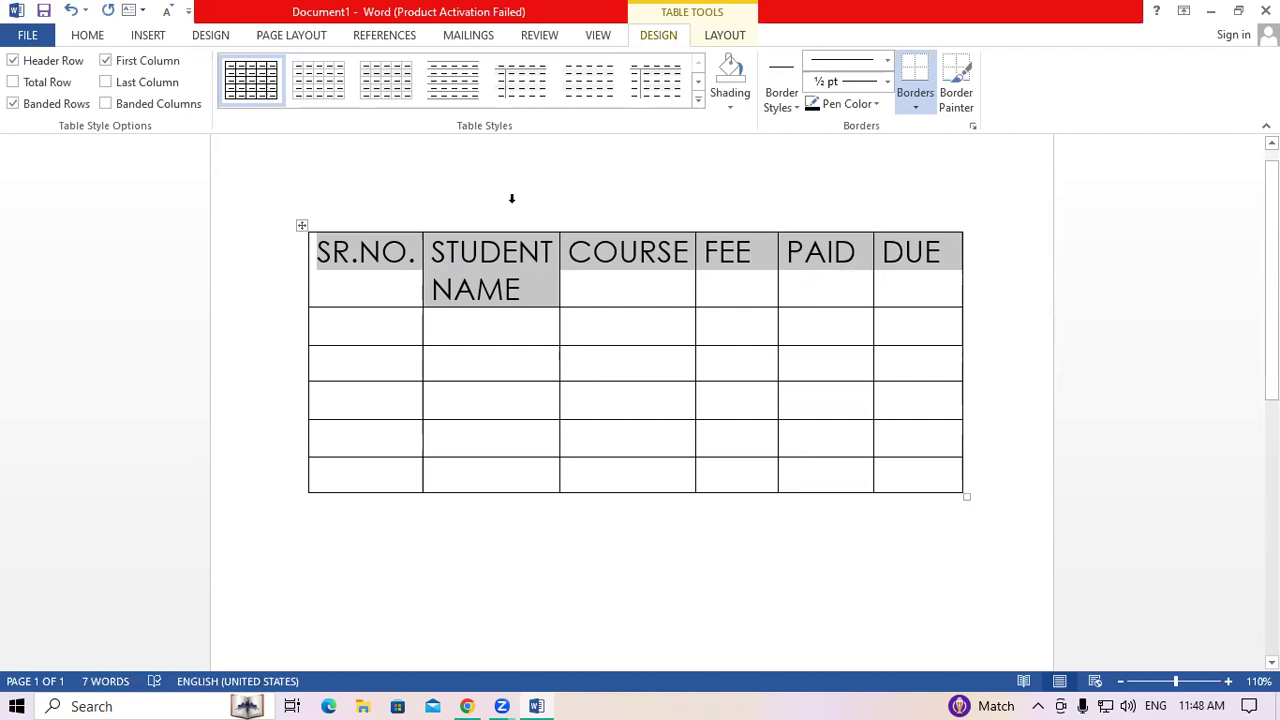
Step: Reduce the font size of the headings in the table's first row to 18
click(87, 38)
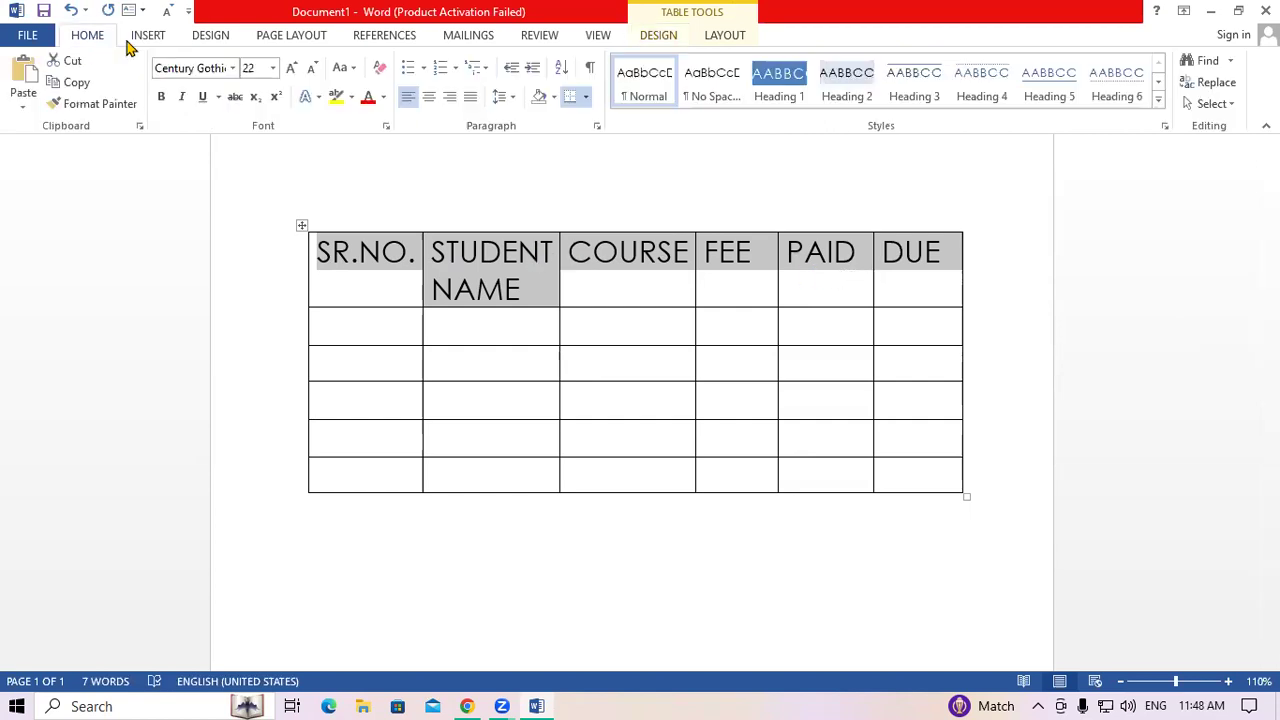
click(313, 68)
click(313, 68)
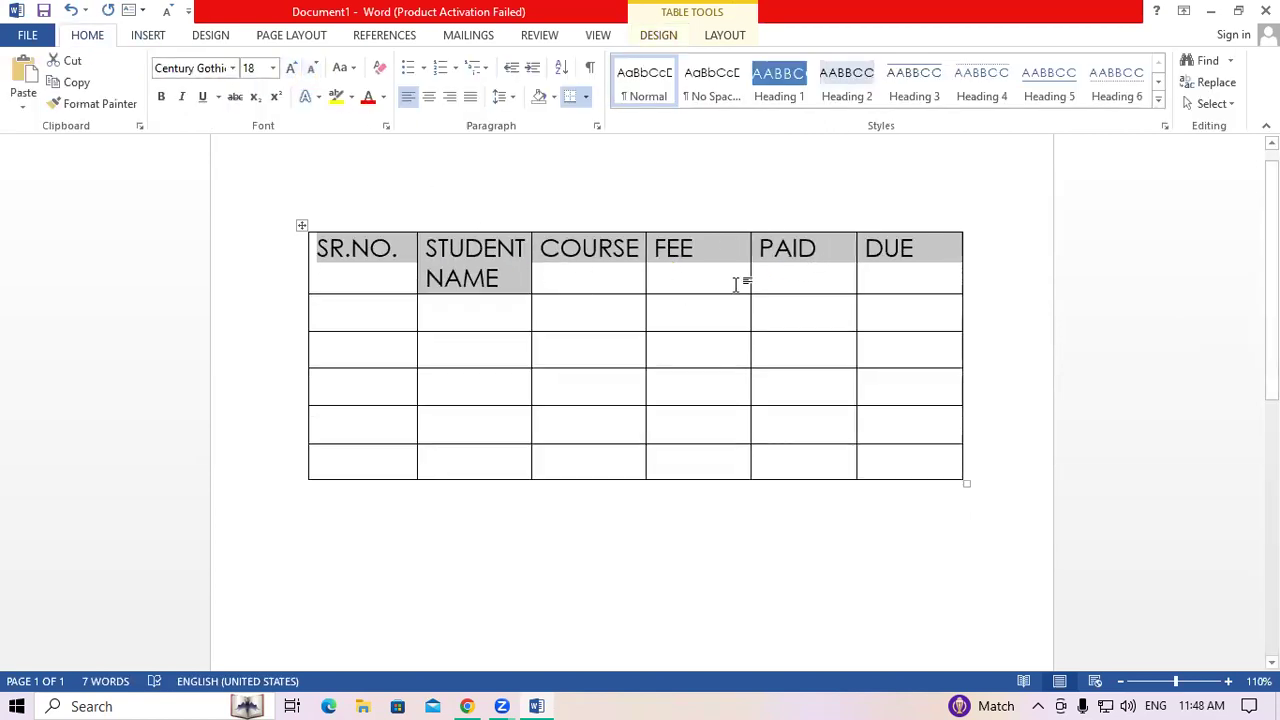
Step: Narrow the DUE, PAID and FEE columns and widen the STUDENT NAME column so its heading fits on one line
drag(855, 275, 886, 259)
click(841, 260)
drag(754, 270, 811, 270)
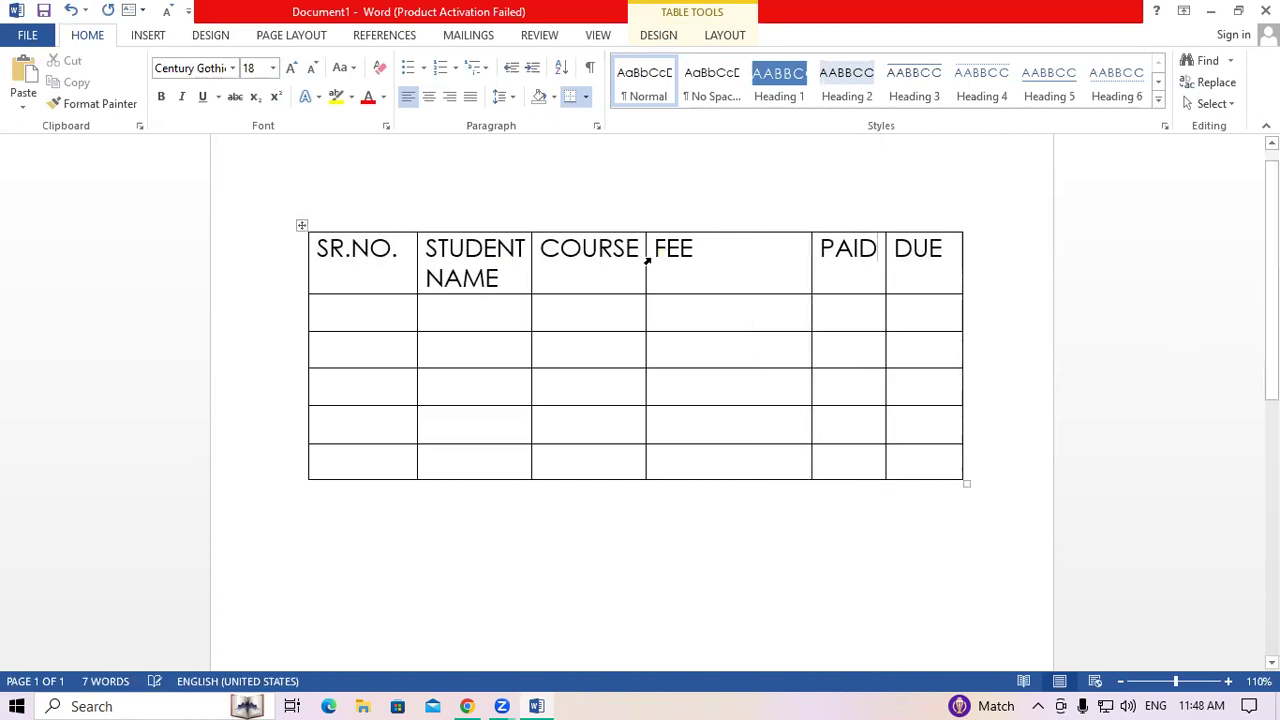
drag(645, 258, 757, 271)
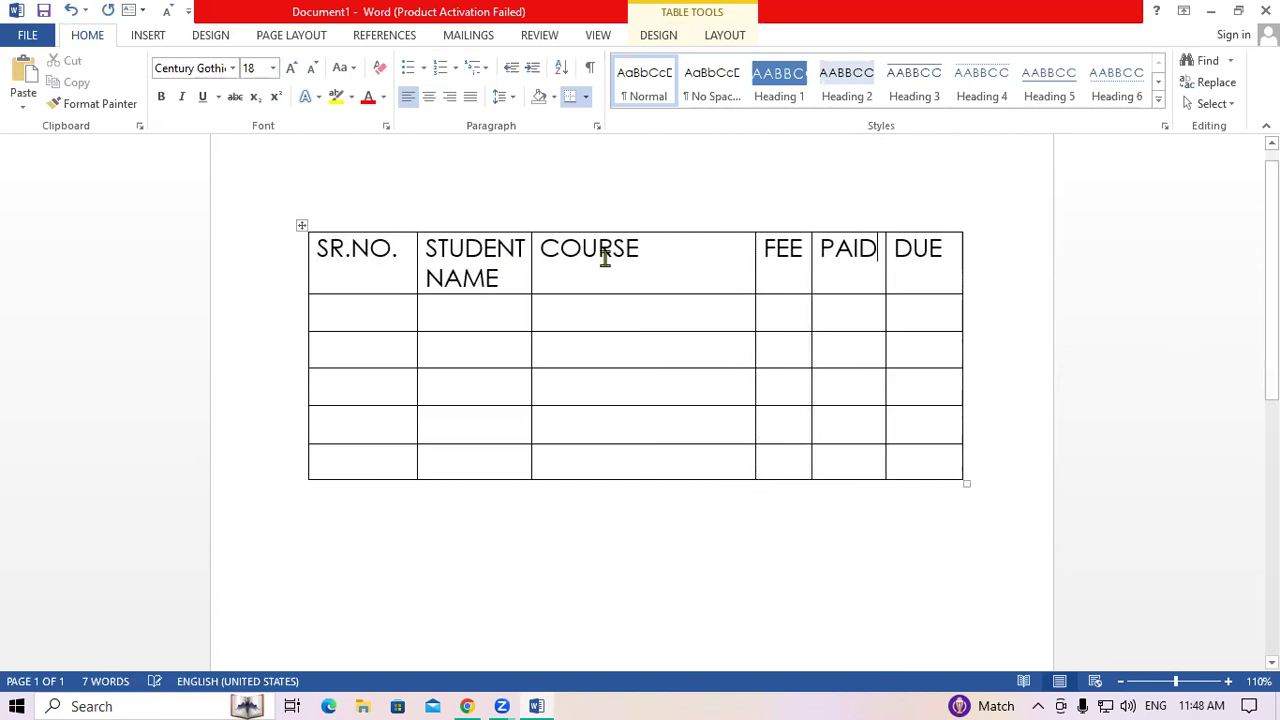
drag(531, 258, 618, 277)
click(566, 283)
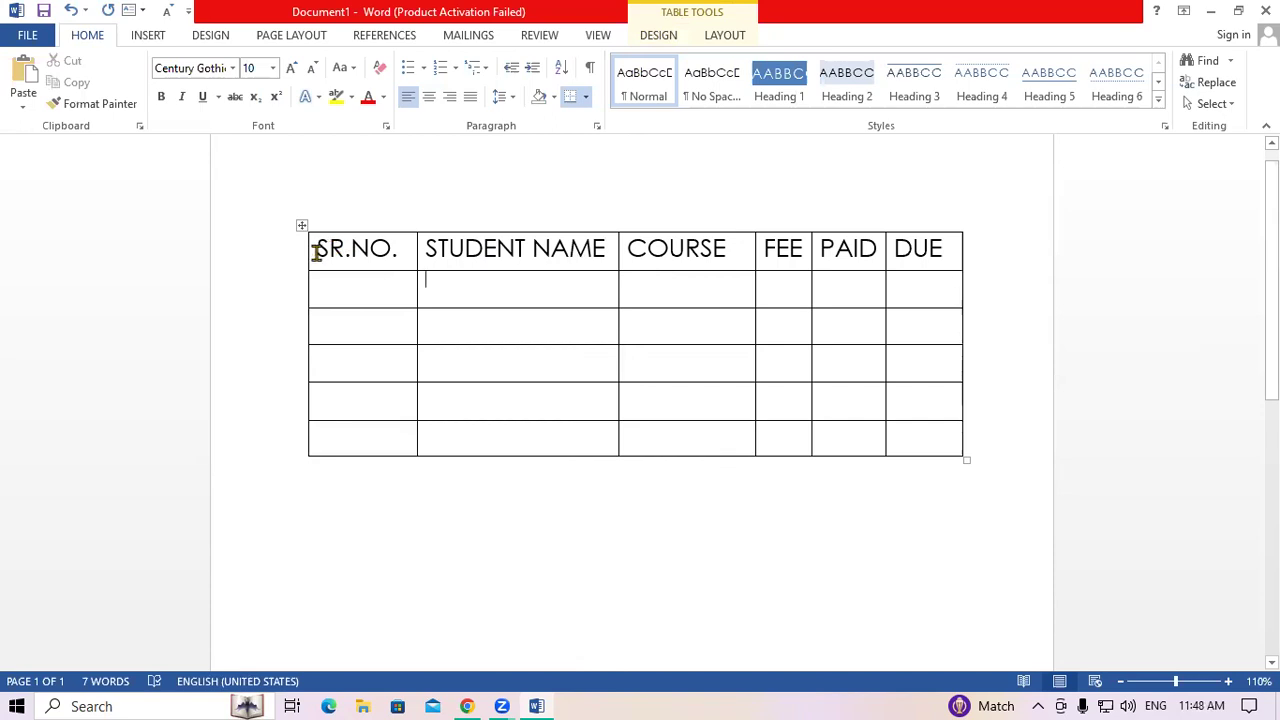
Step: Make all the headings in the table's first row bold
drag(389, 249, 862, 268)
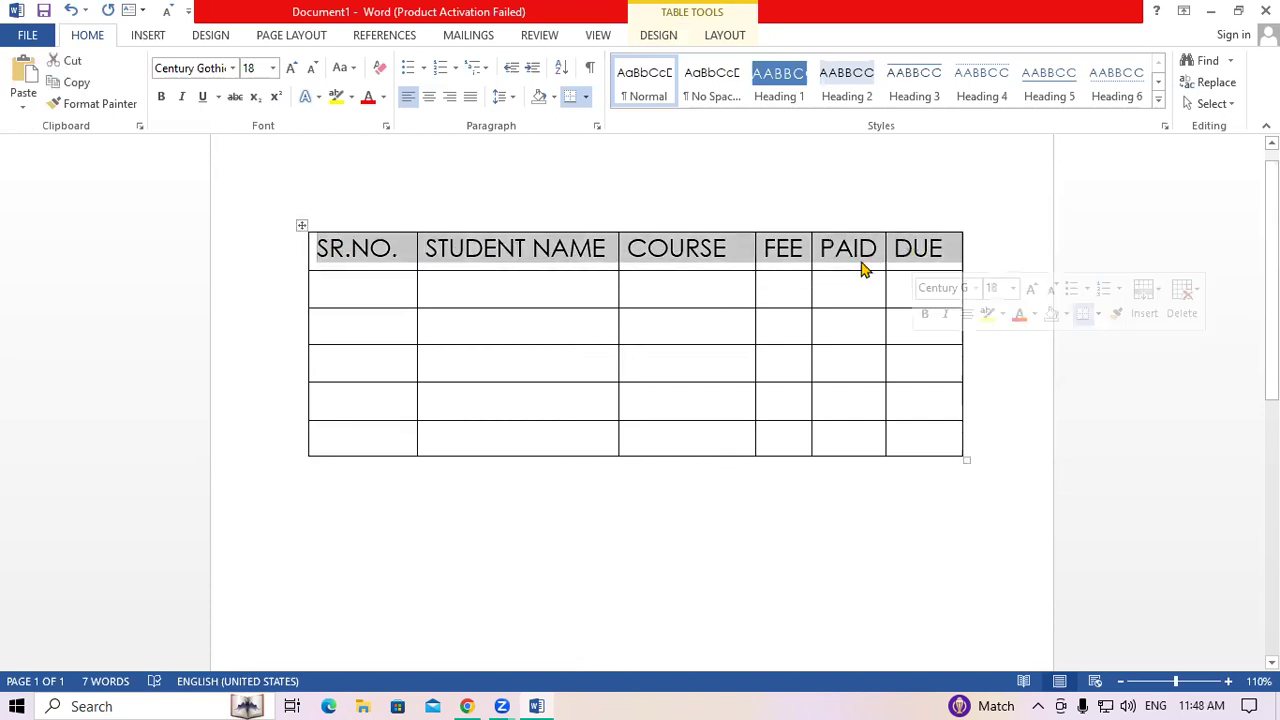
key(ctrl+b)
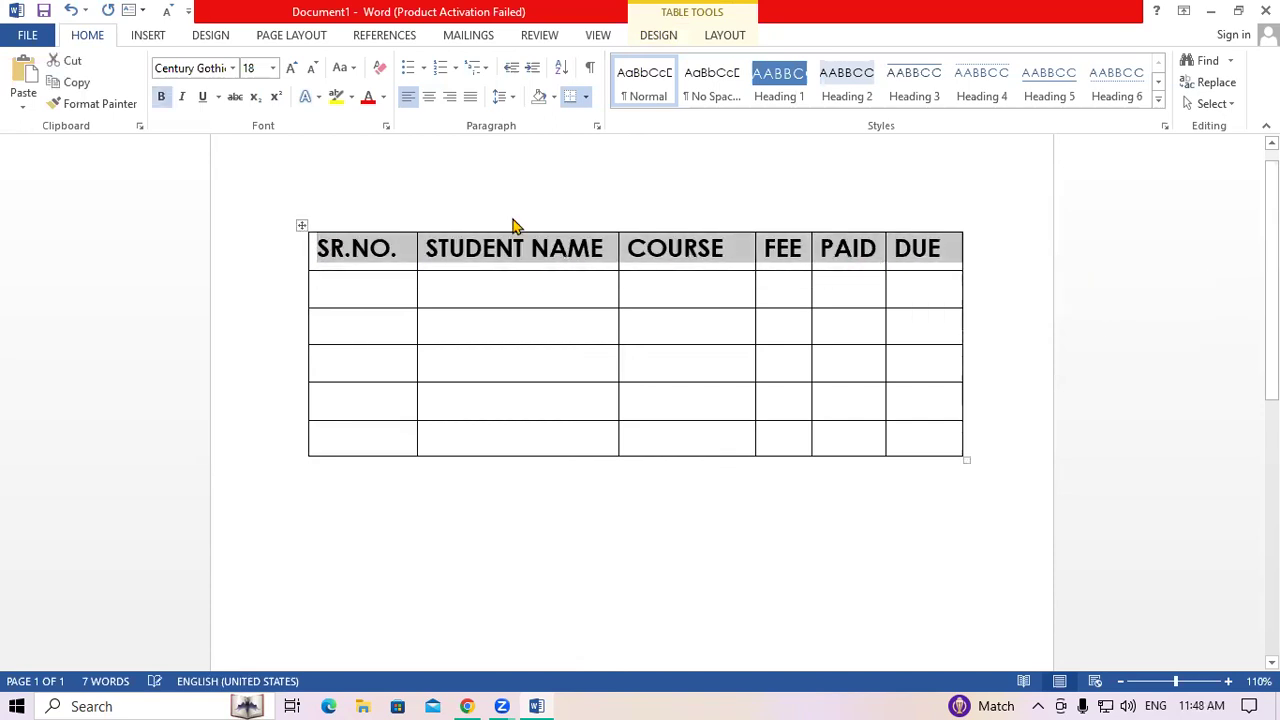
click(722, 36)
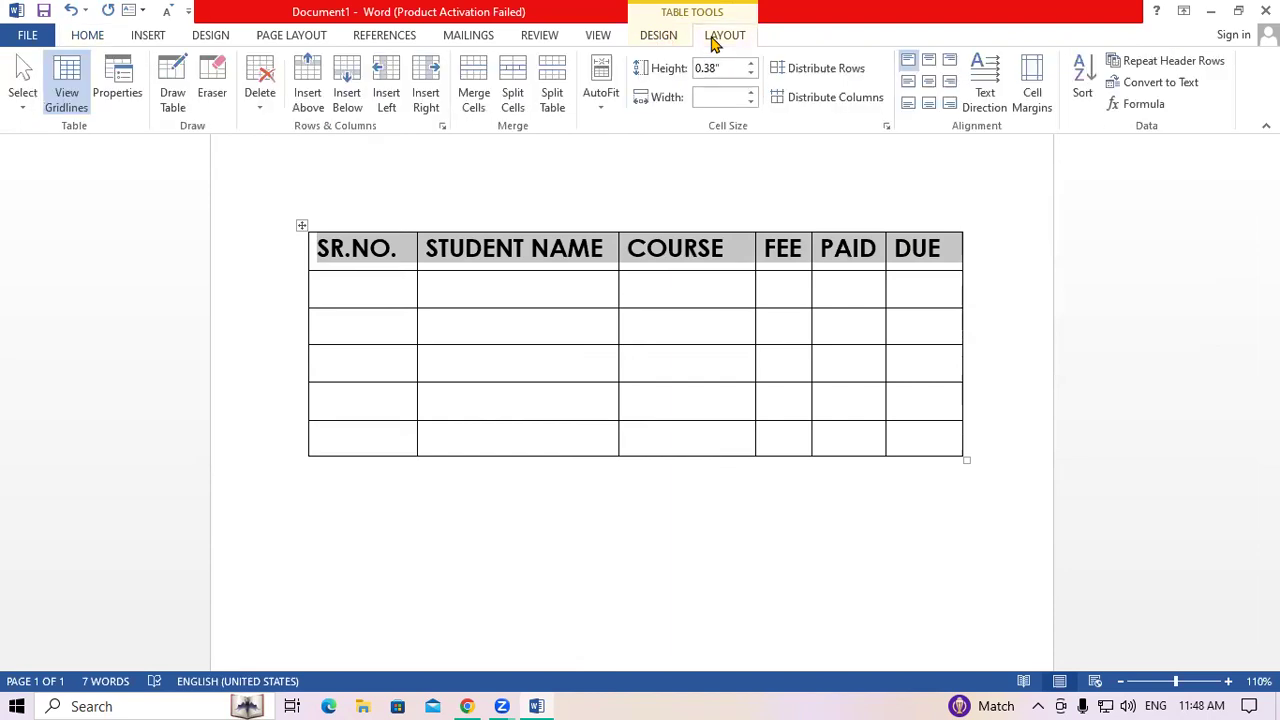
Step: Apply the purple grid table style with a solid header row and banded rows to the table
click(726, 333)
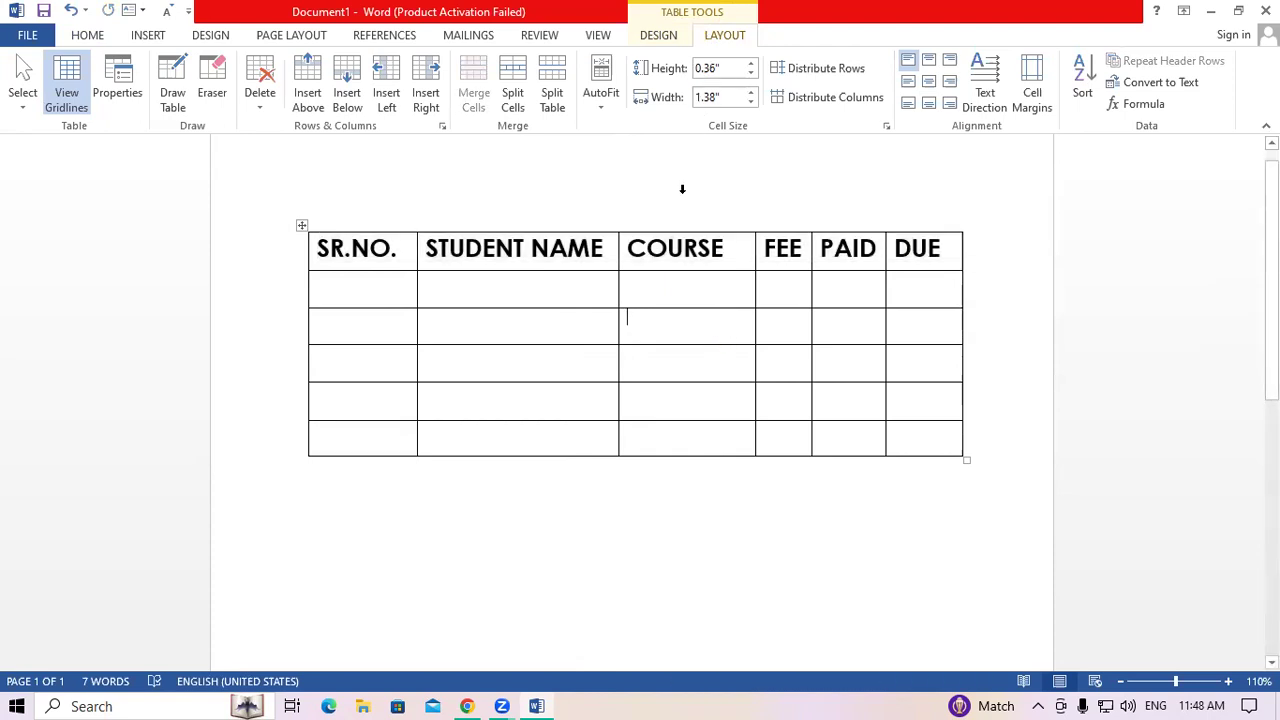
click(658, 35)
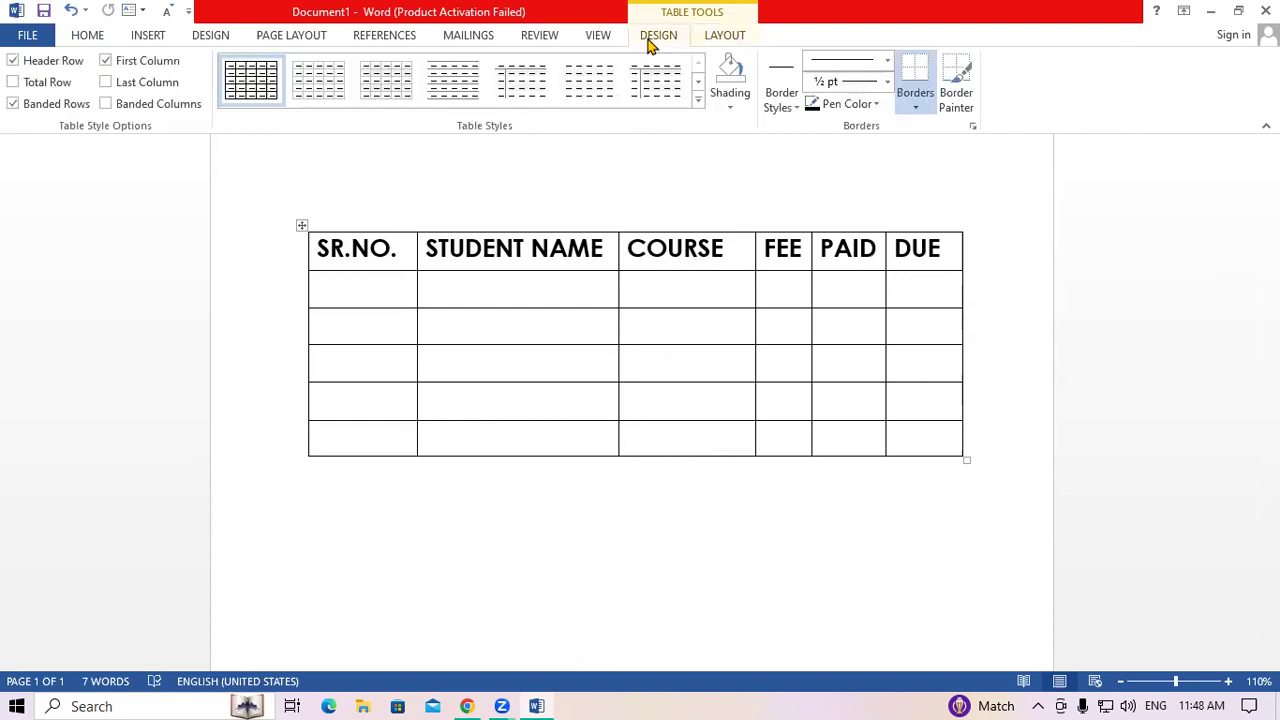
click(697, 100)
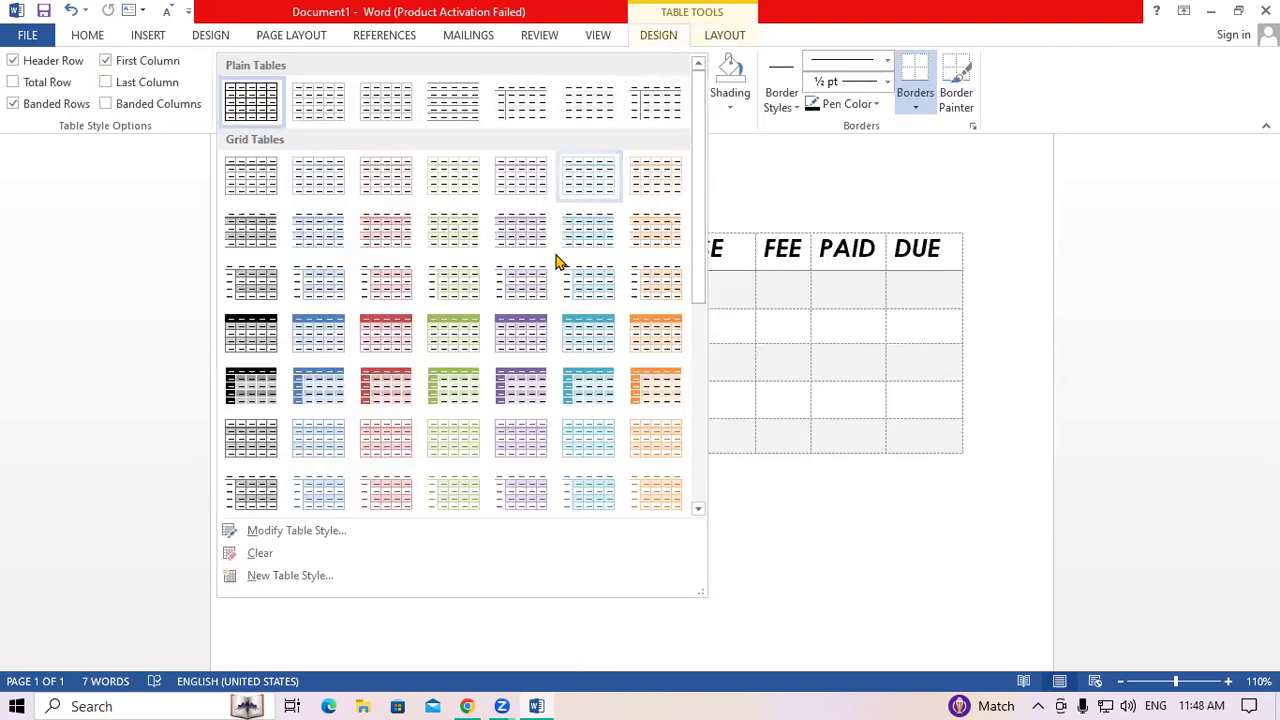
click(511, 333)
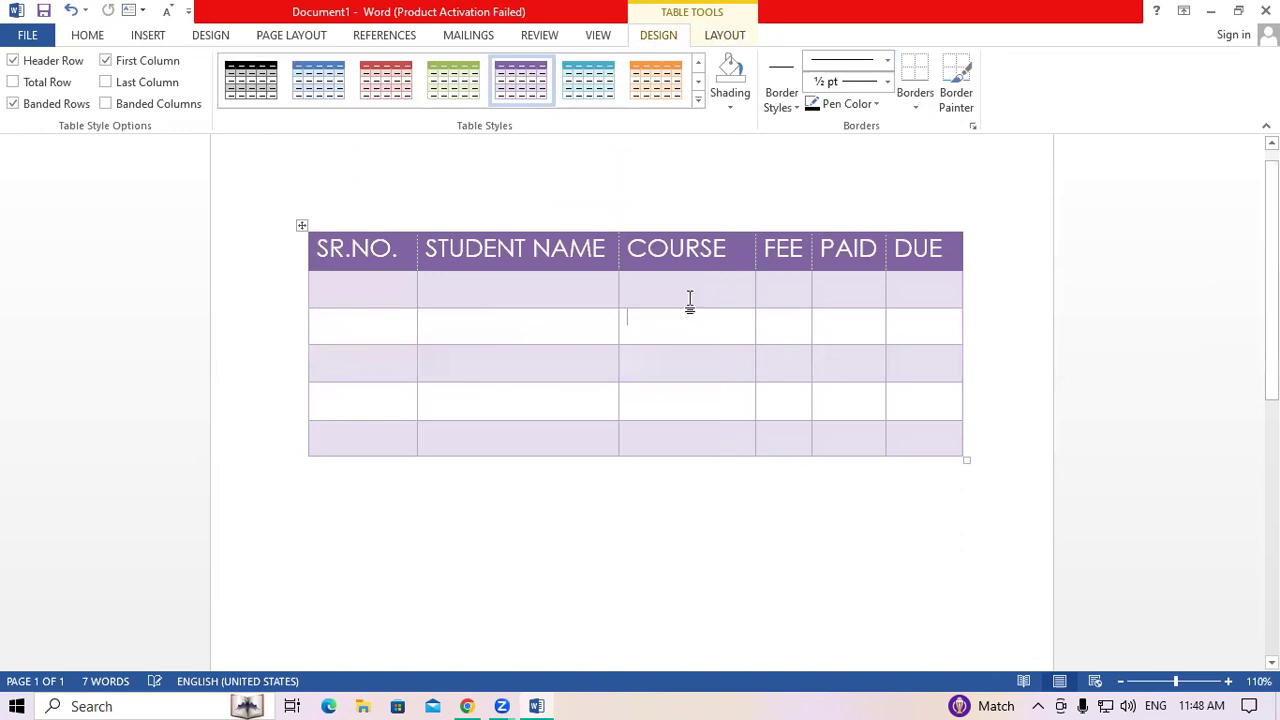
click(689, 355)
drag(318, 248, 935, 250)
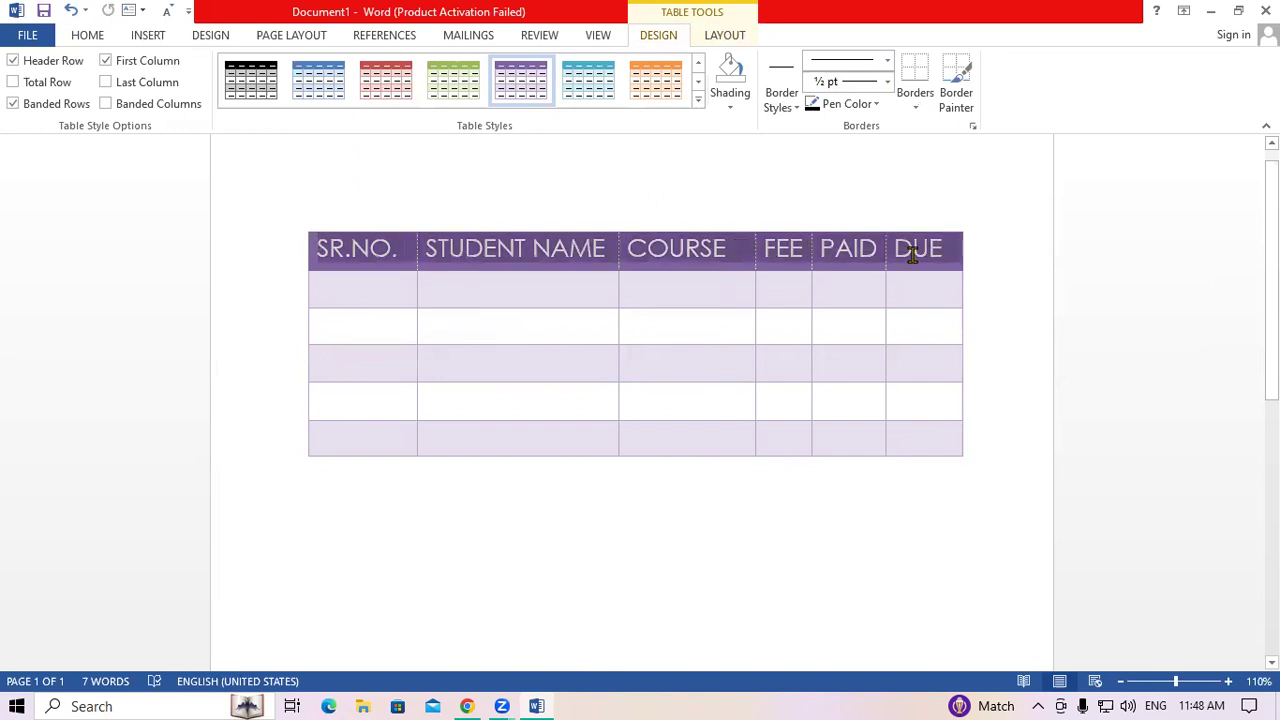
click(731, 324)
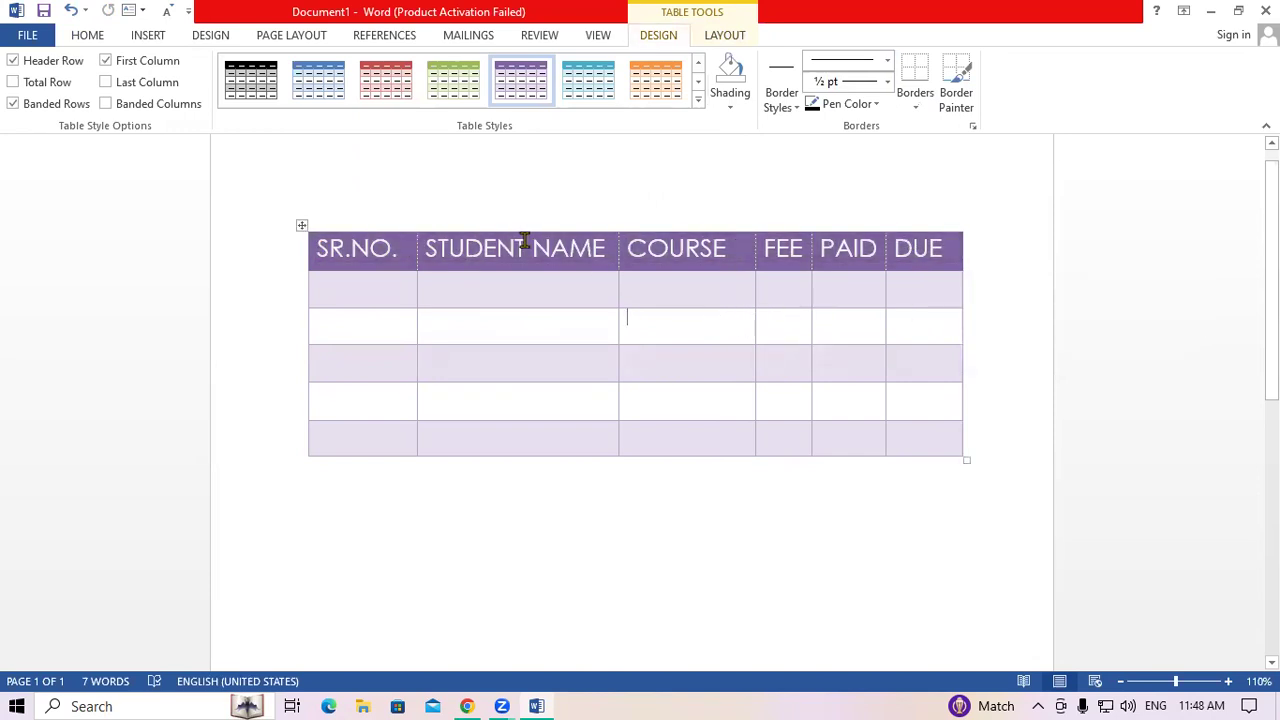
Step: Try Repeat Header Rows twice with all rows of the table selected, undoing it each time
click(733, 40)
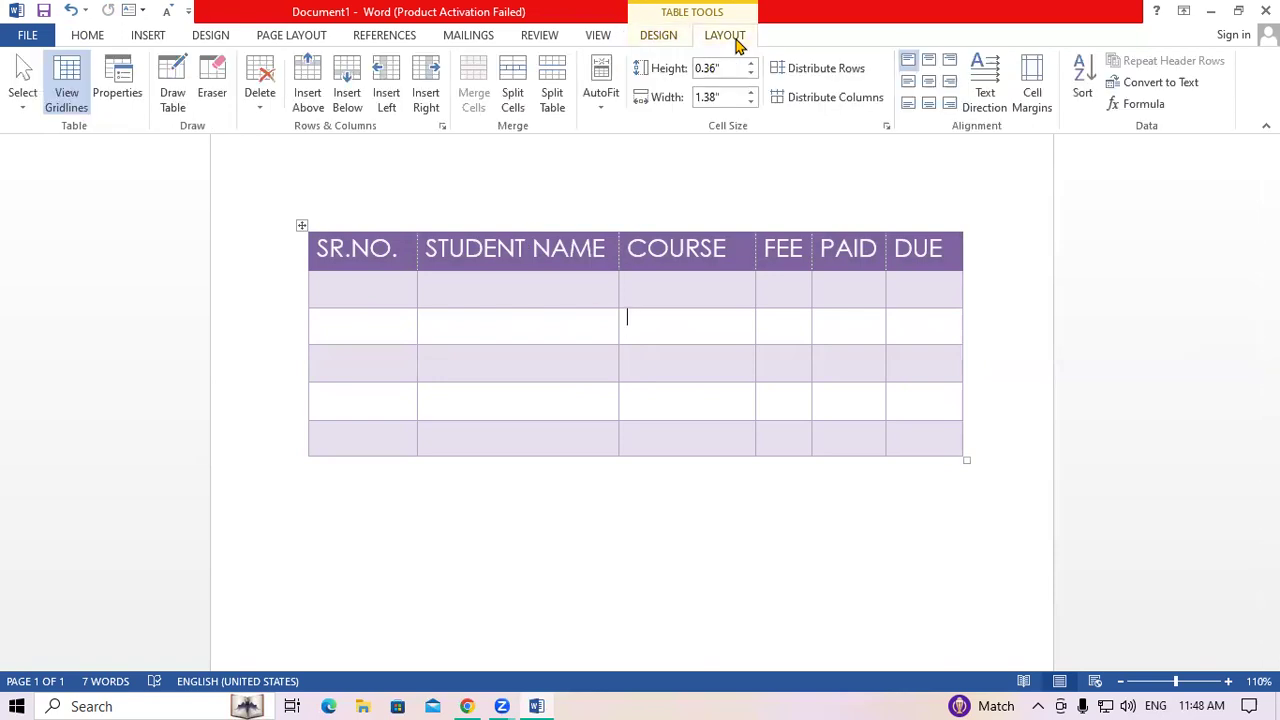
drag(320, 250, 944, 289)
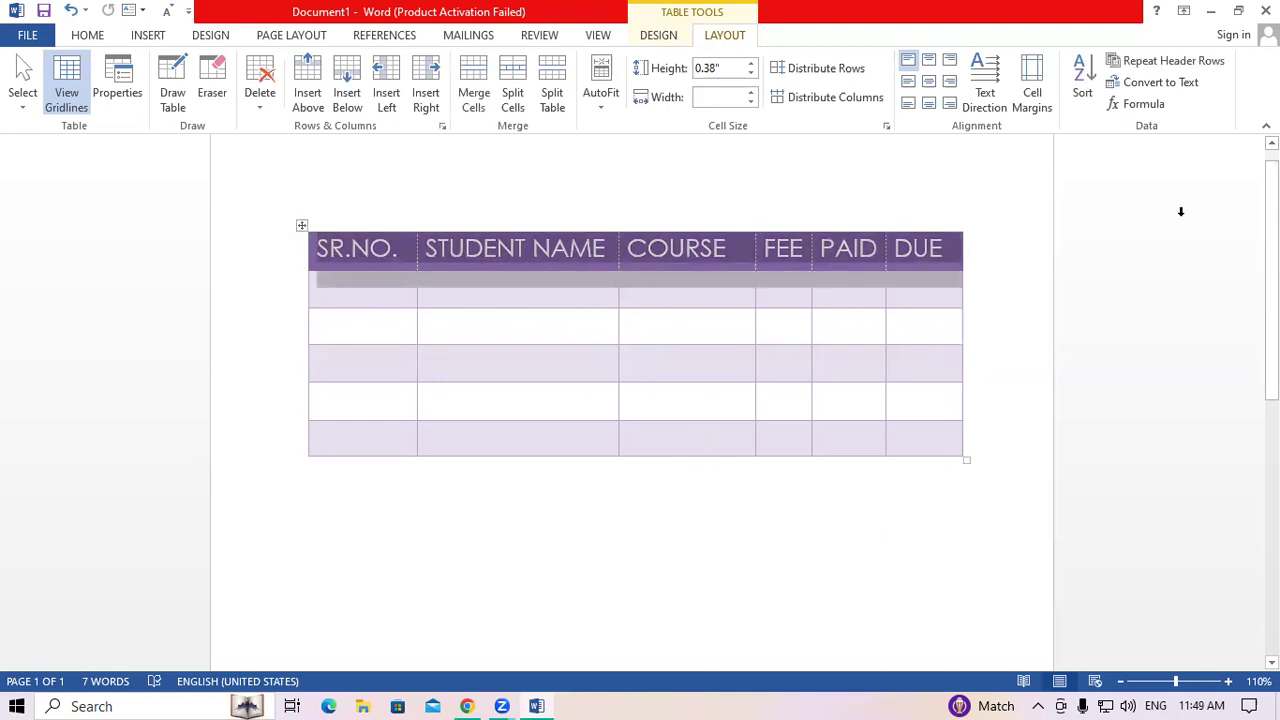
click(703, 320)
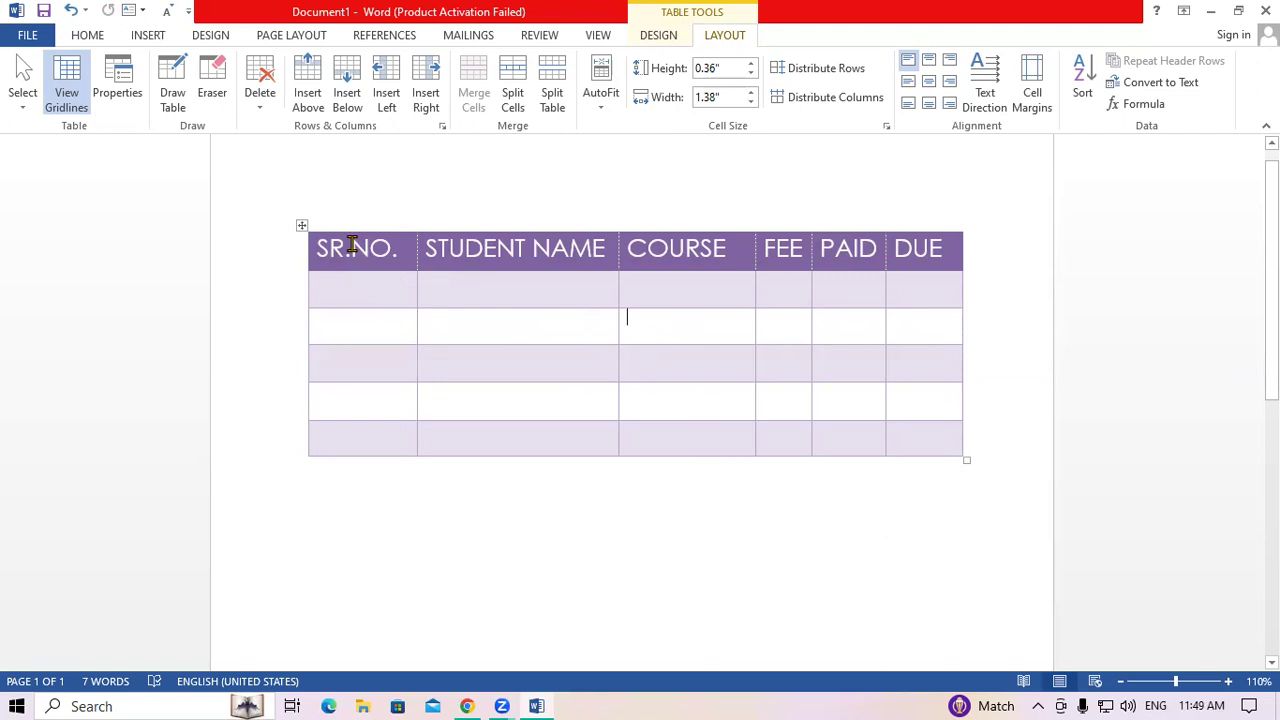
drag(316, 245, 894, 443)
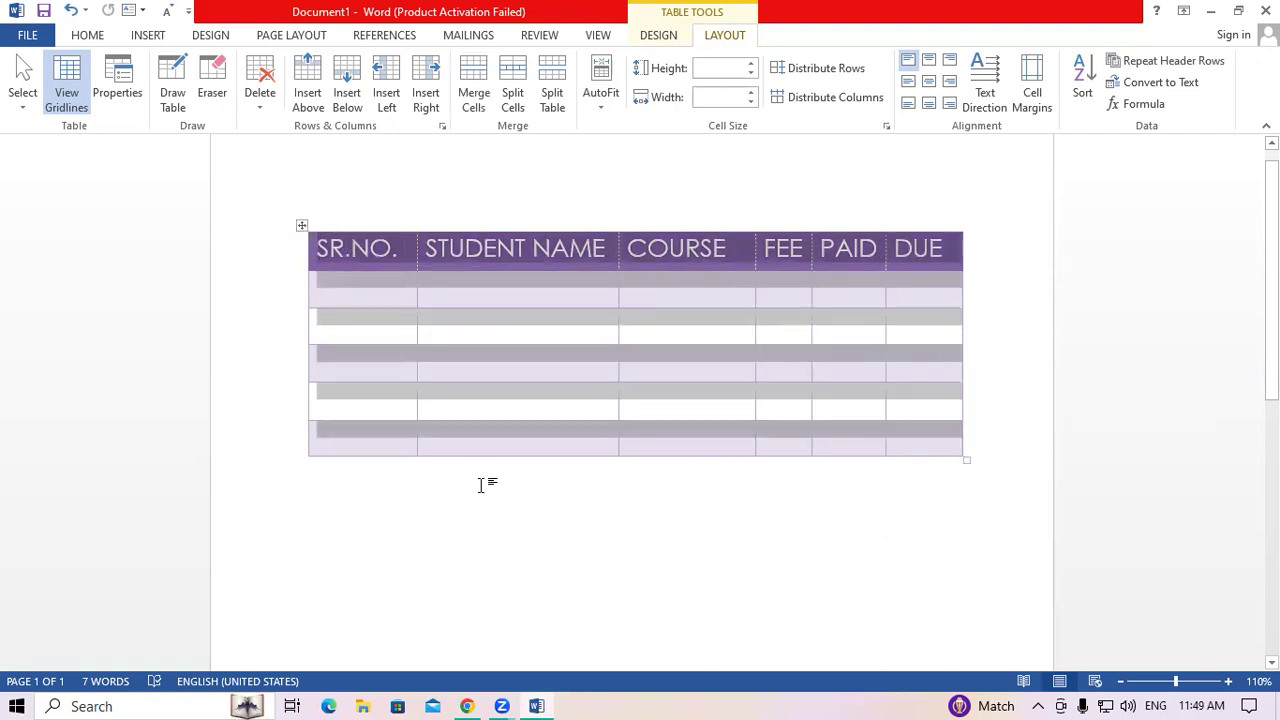
click(1120, 64)
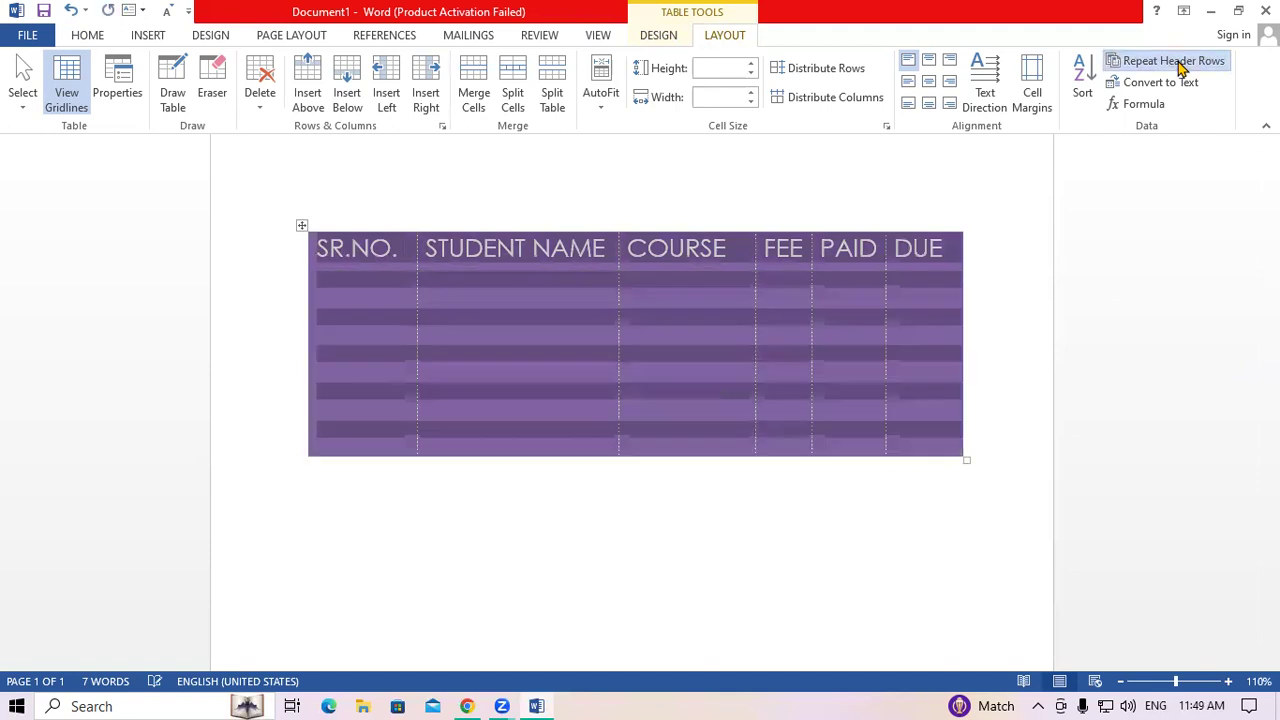
click(714, 378)
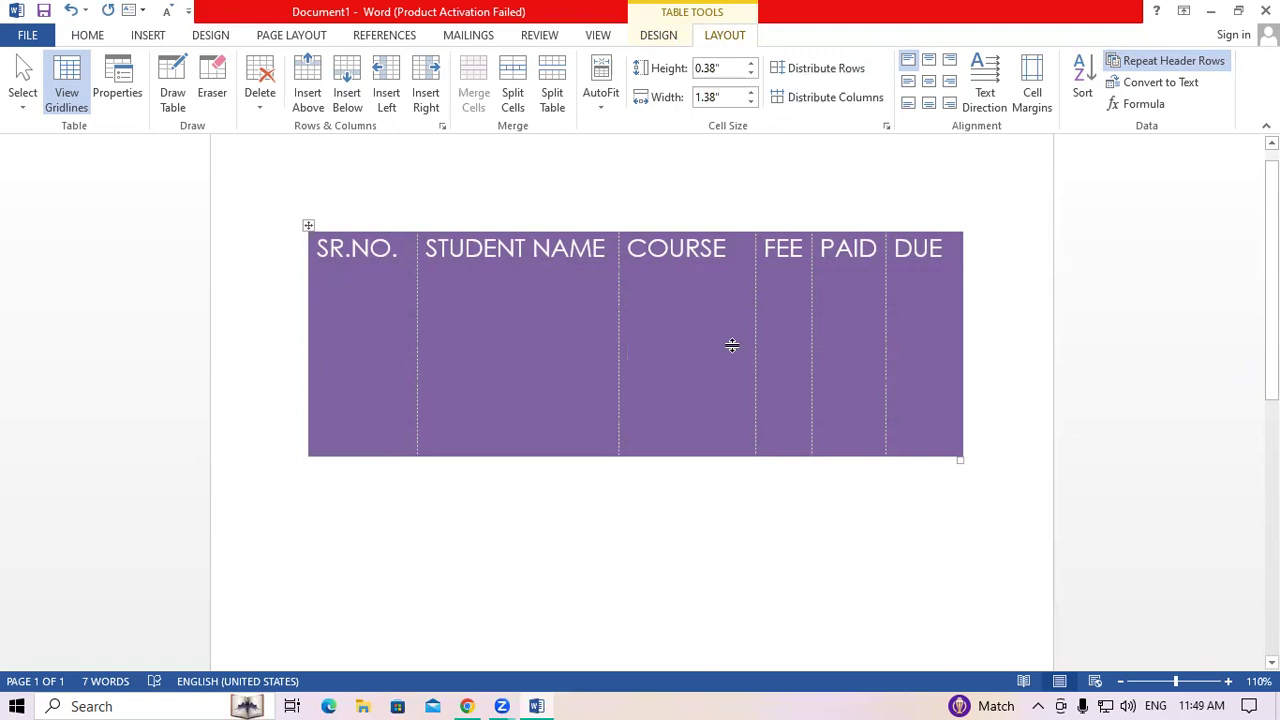
key(ctrl+z)
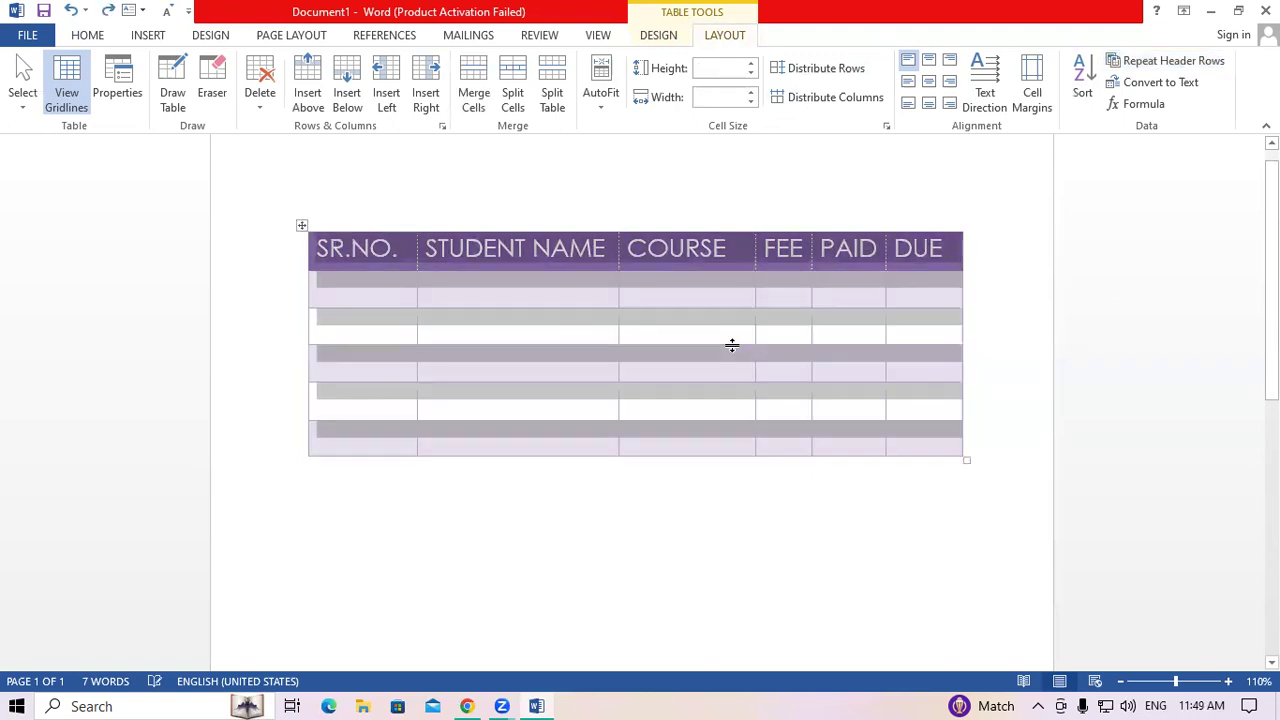
click(1176, 65)
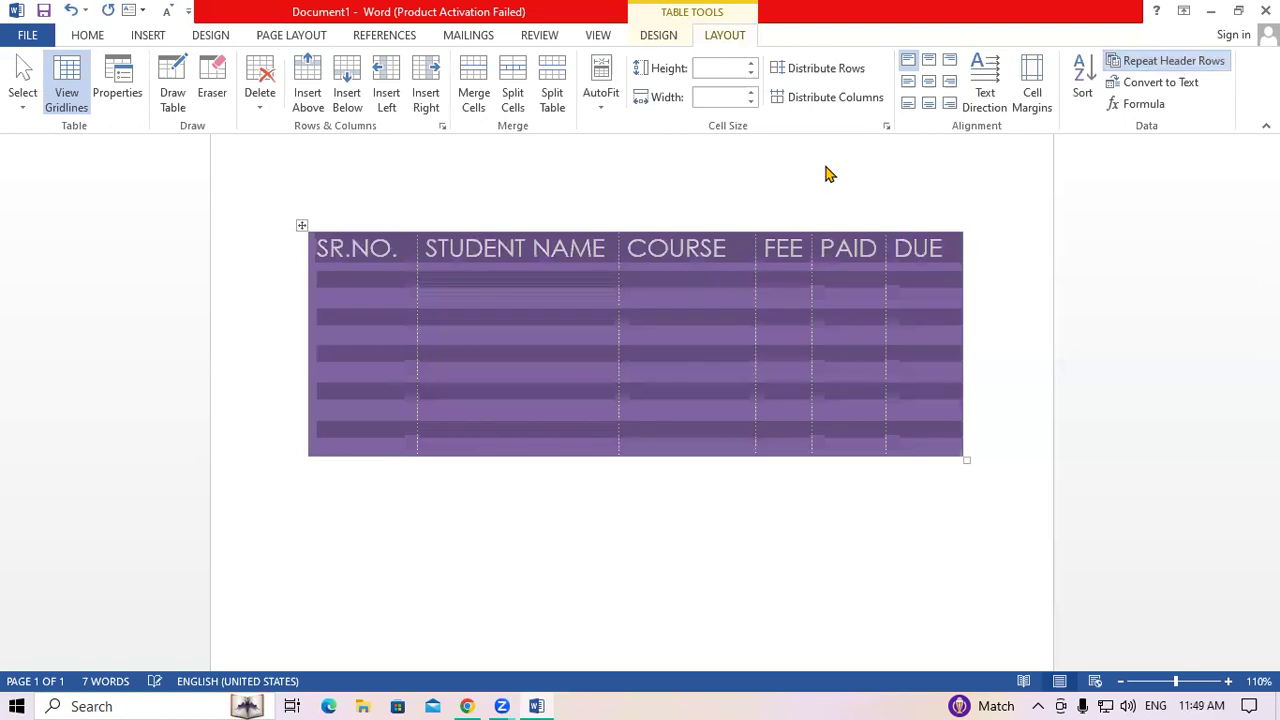
click(814, 428)
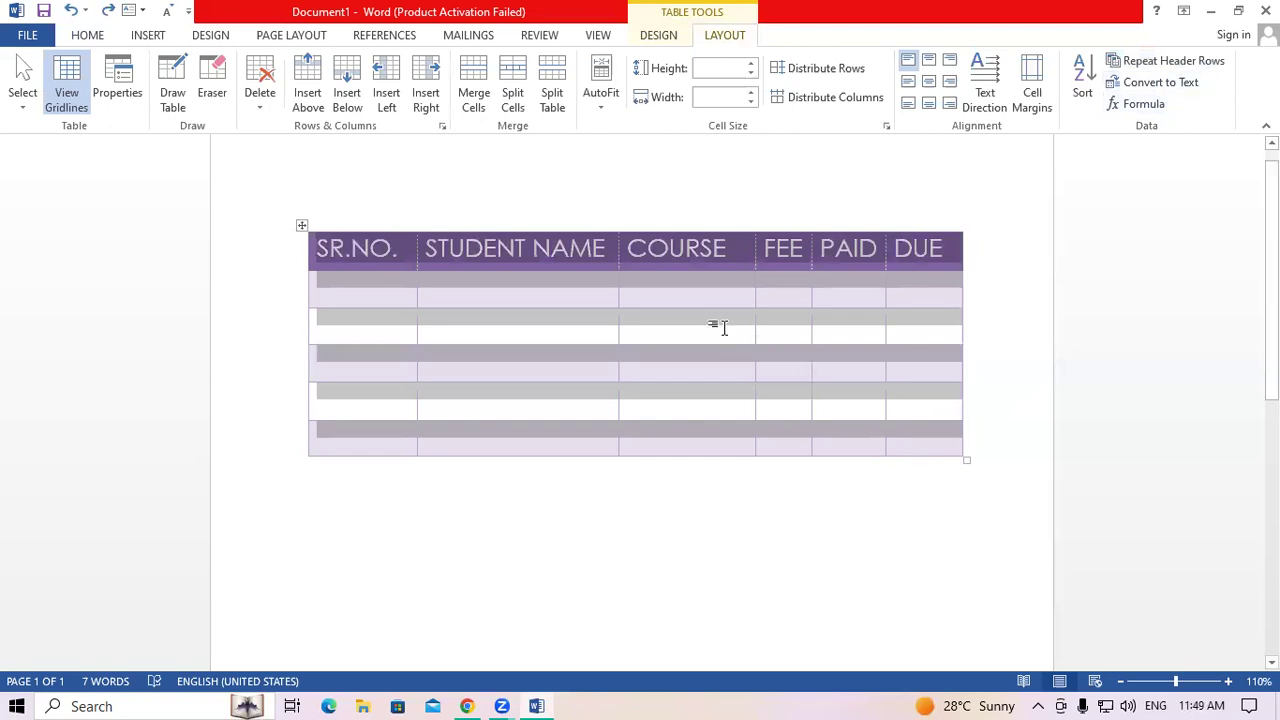
Step: Convert the whole table to regular text with the columns separated by tabs
click(722, 327)
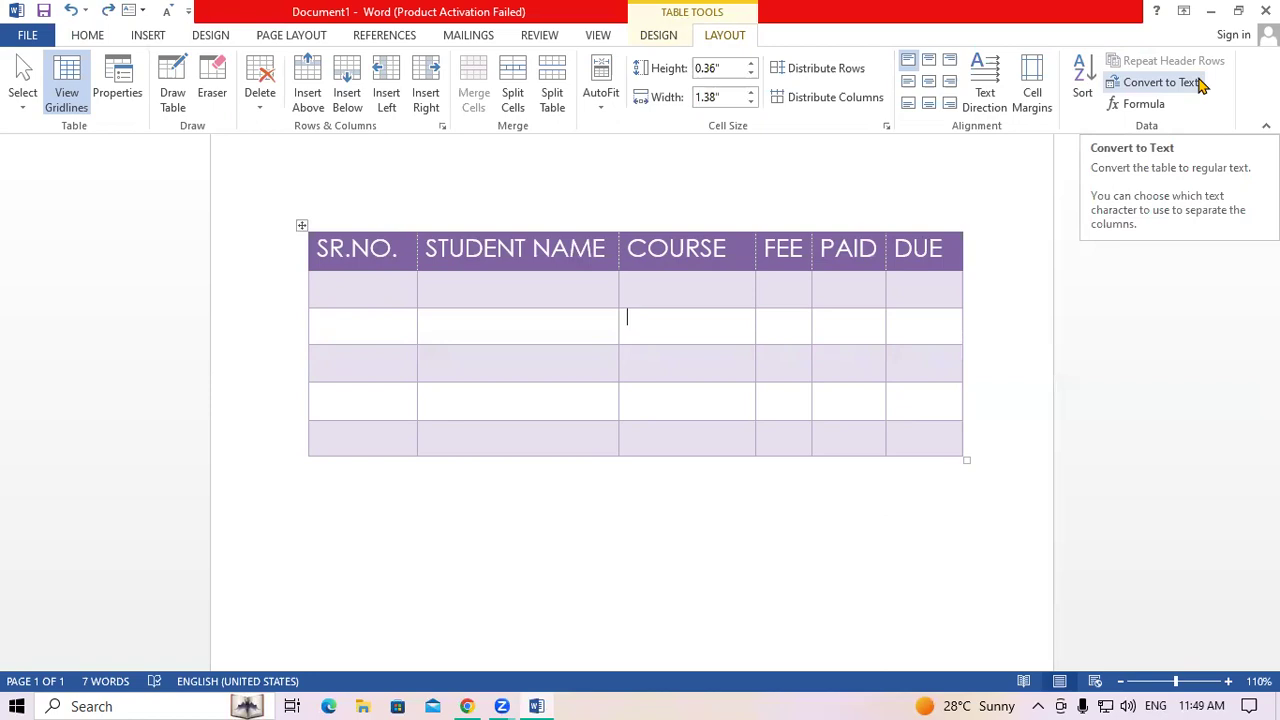
click(1160, 82)
click(623, 408)
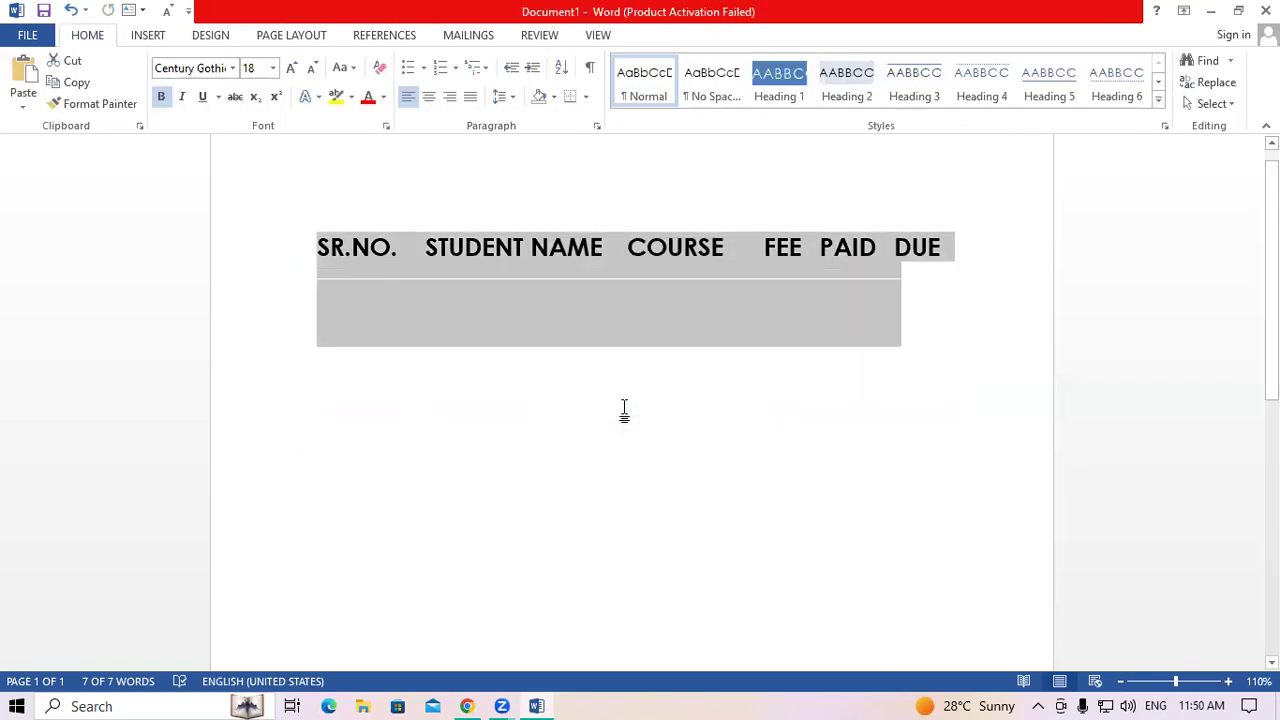
click(623, 408)
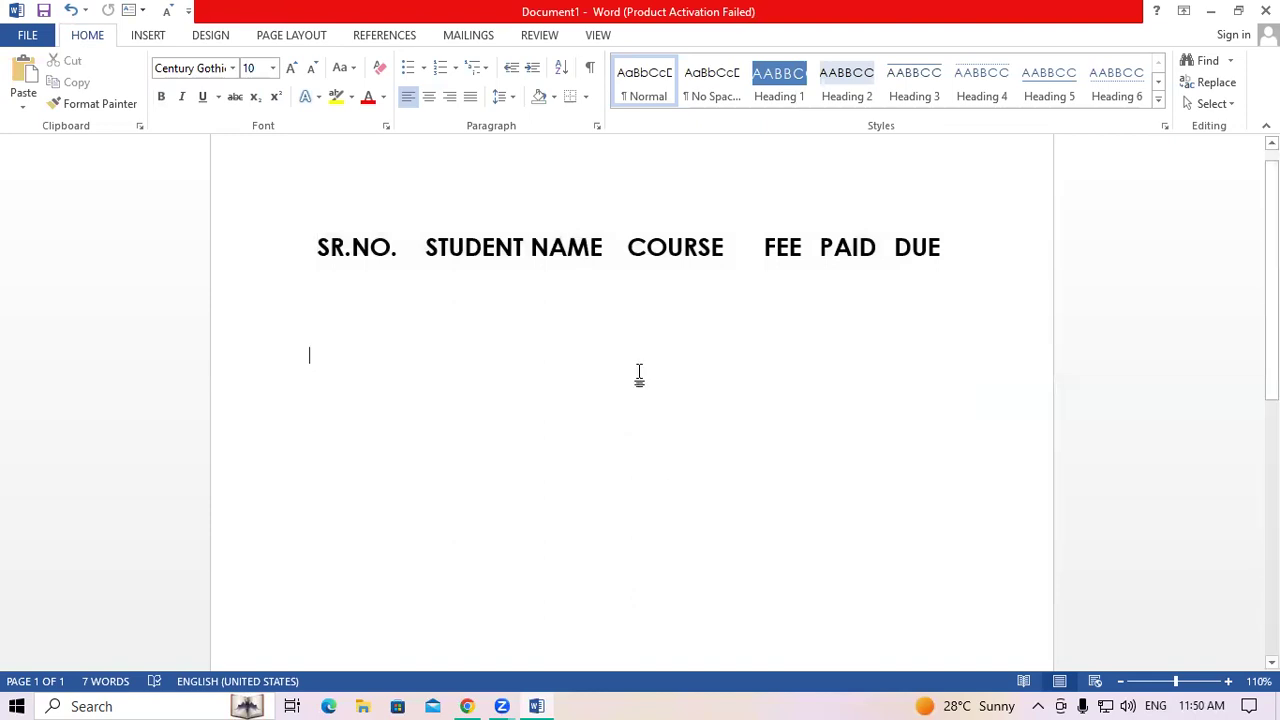
Step: Convert the heading line into a 6-column table with automatic fixed column width, separating text at tabs, and undo the conversion
drag(318, 247, 963, 277)
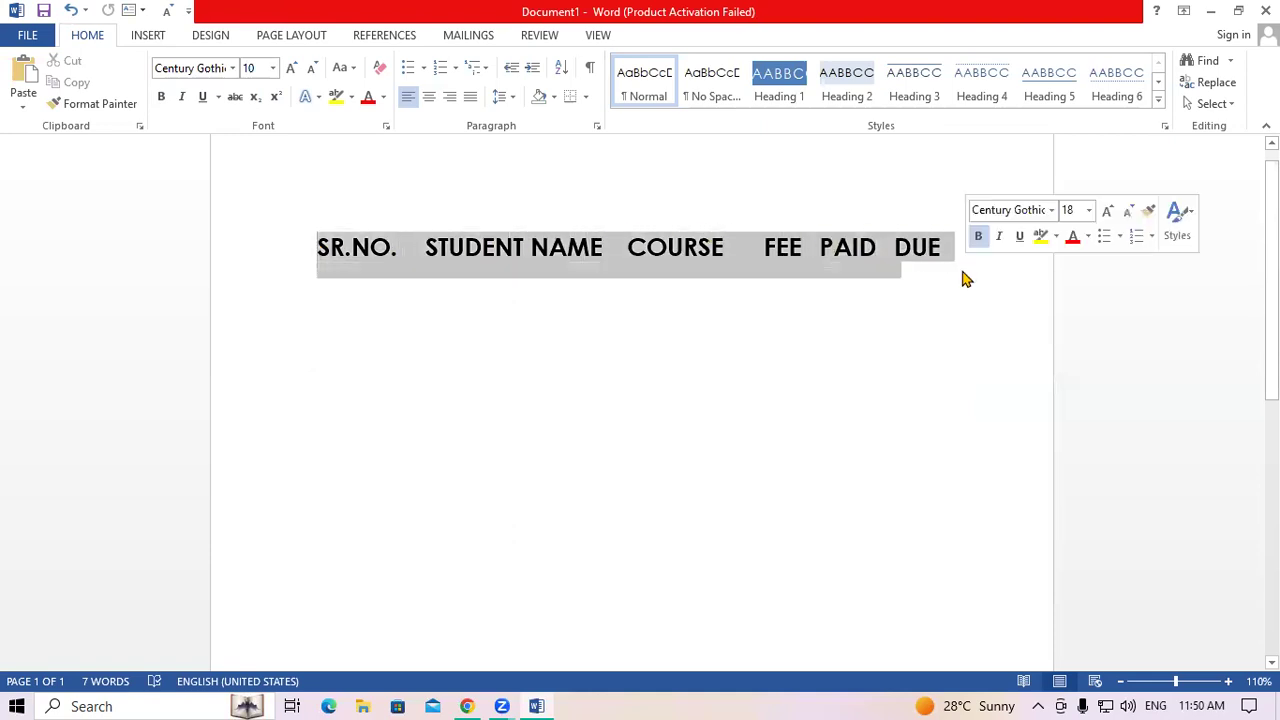
click(834, 376)
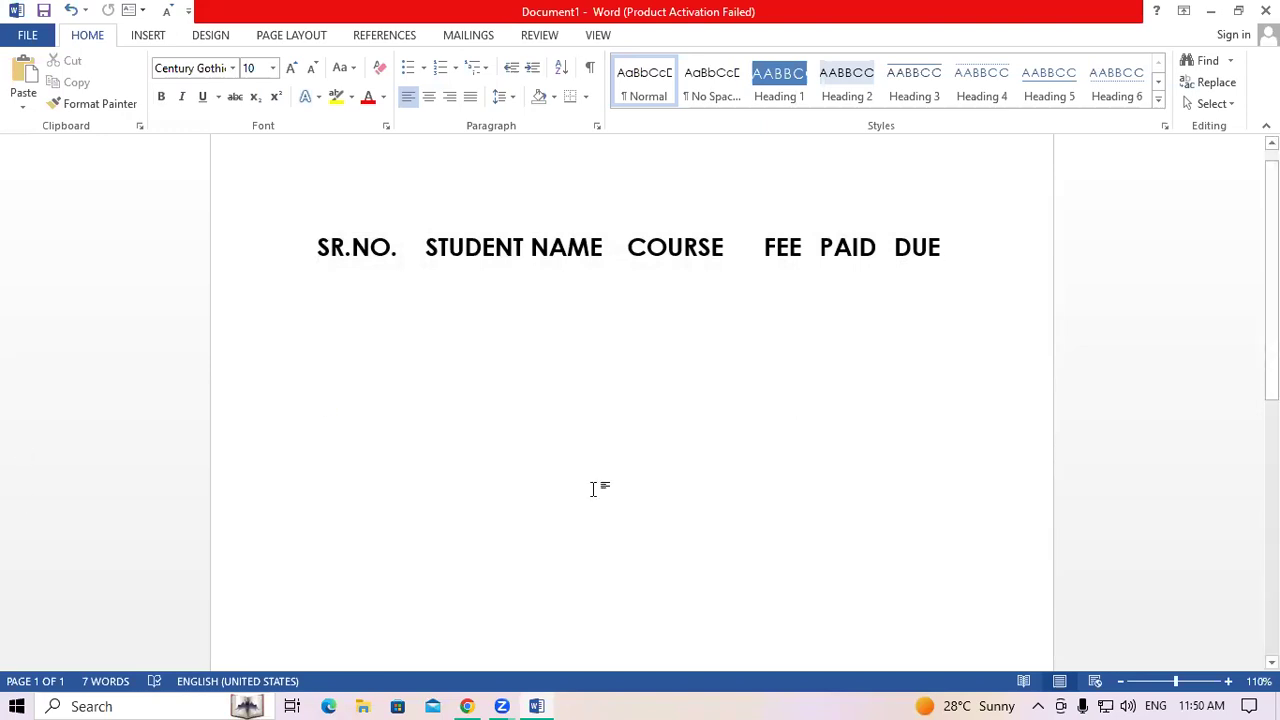
drag(366, 257, 963, 254)
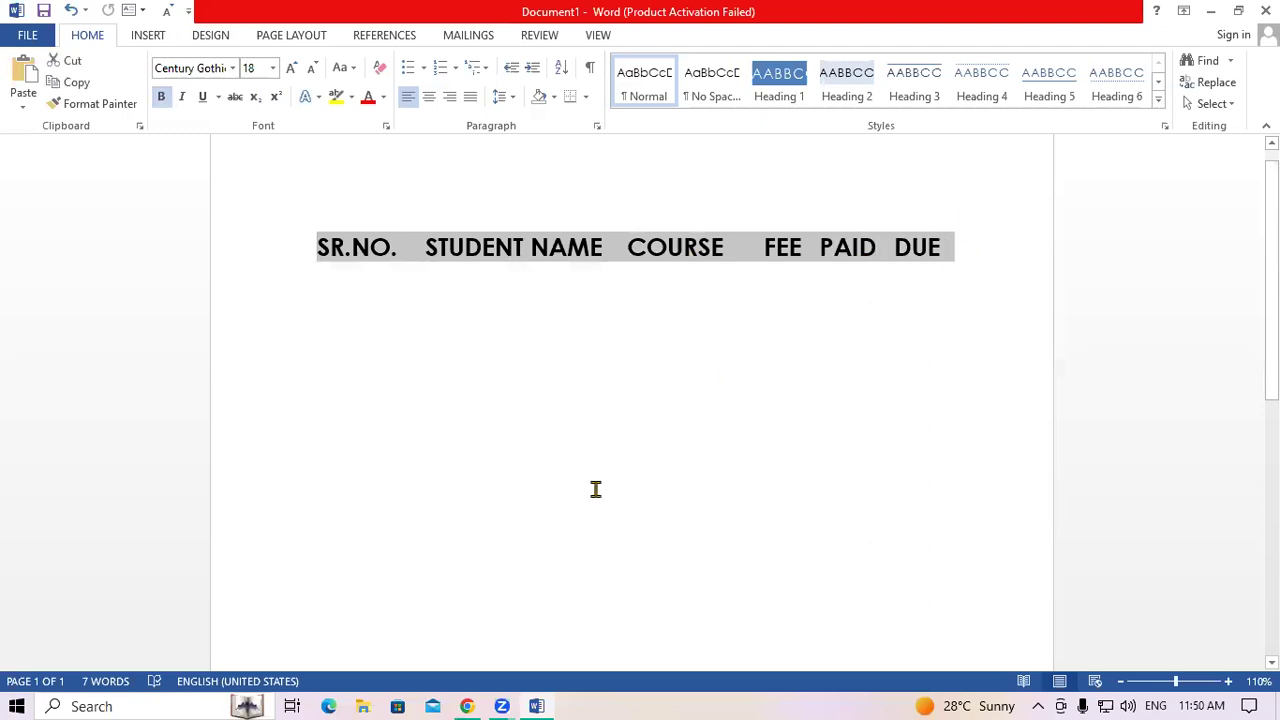
click(156, 42)
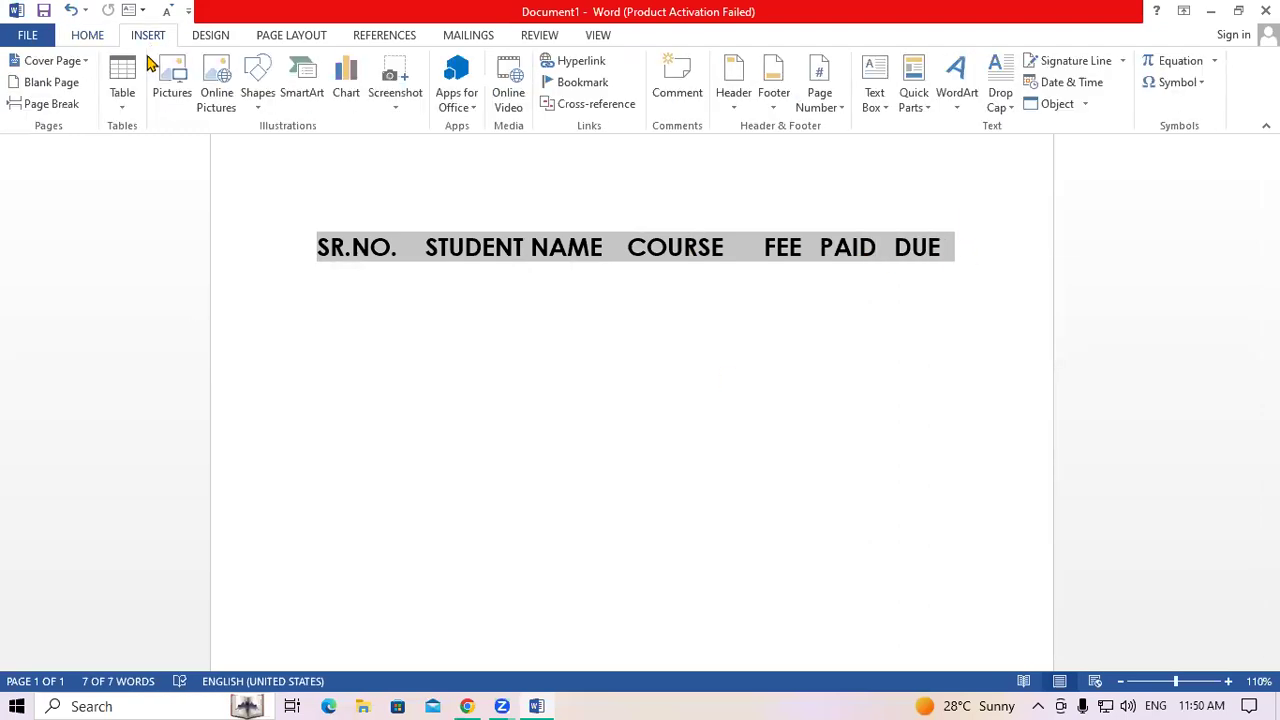
click(134, 84)
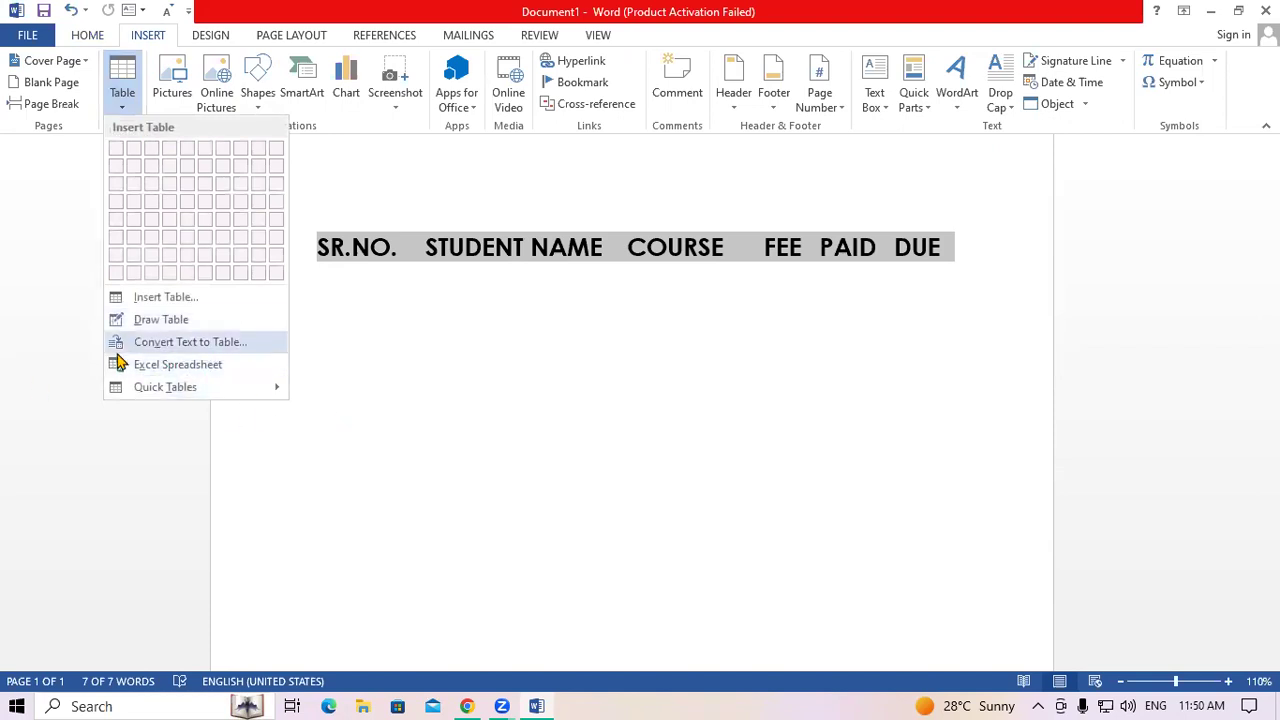
click(217, 349)
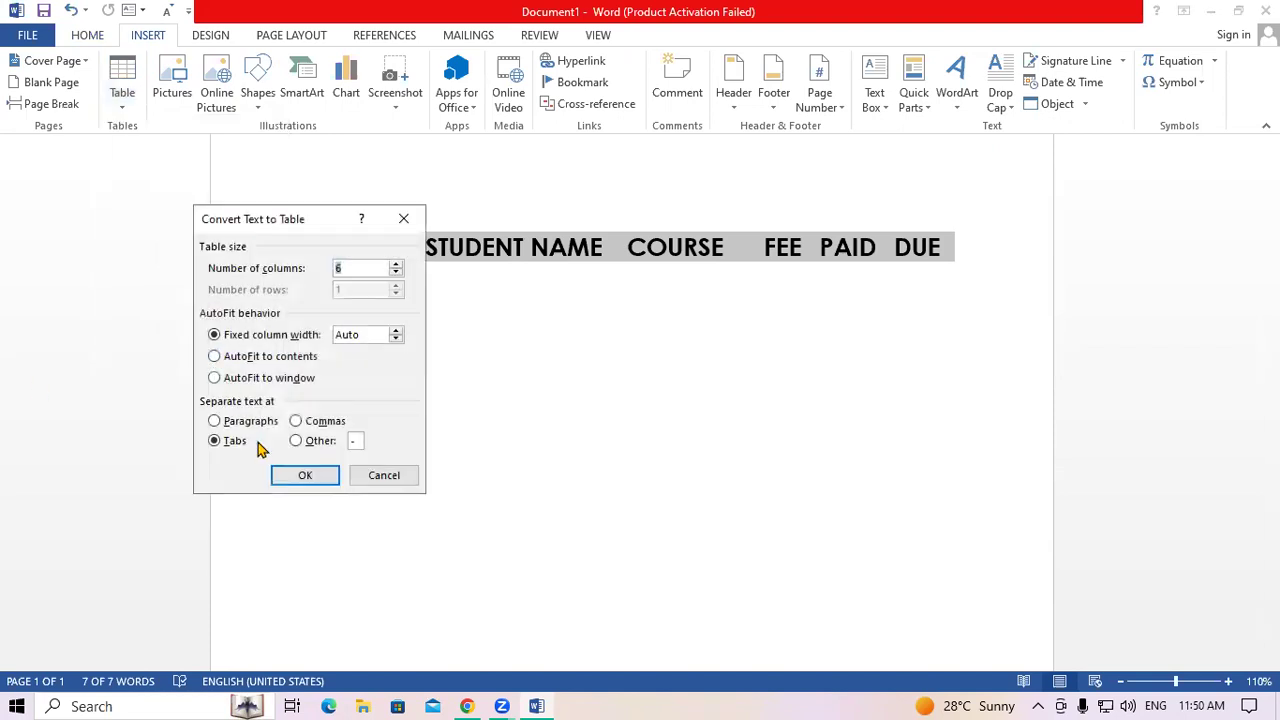
click(290, 478)
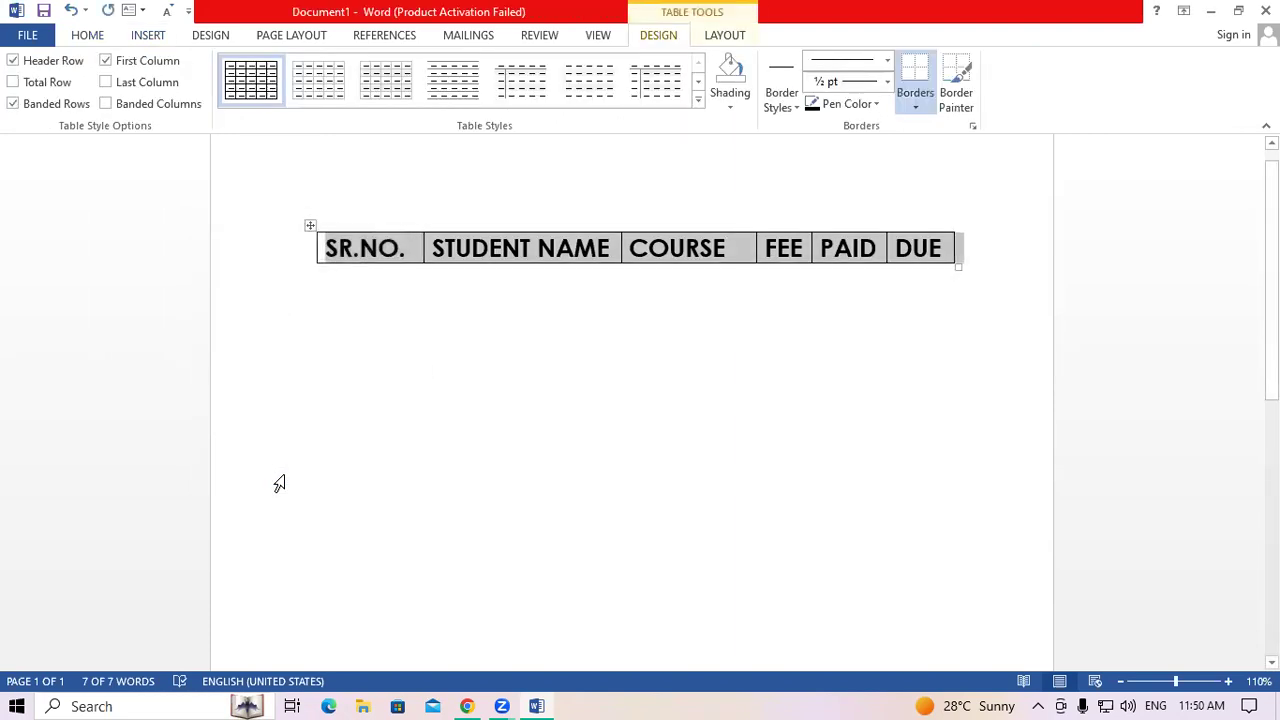
key(ctrl+z)
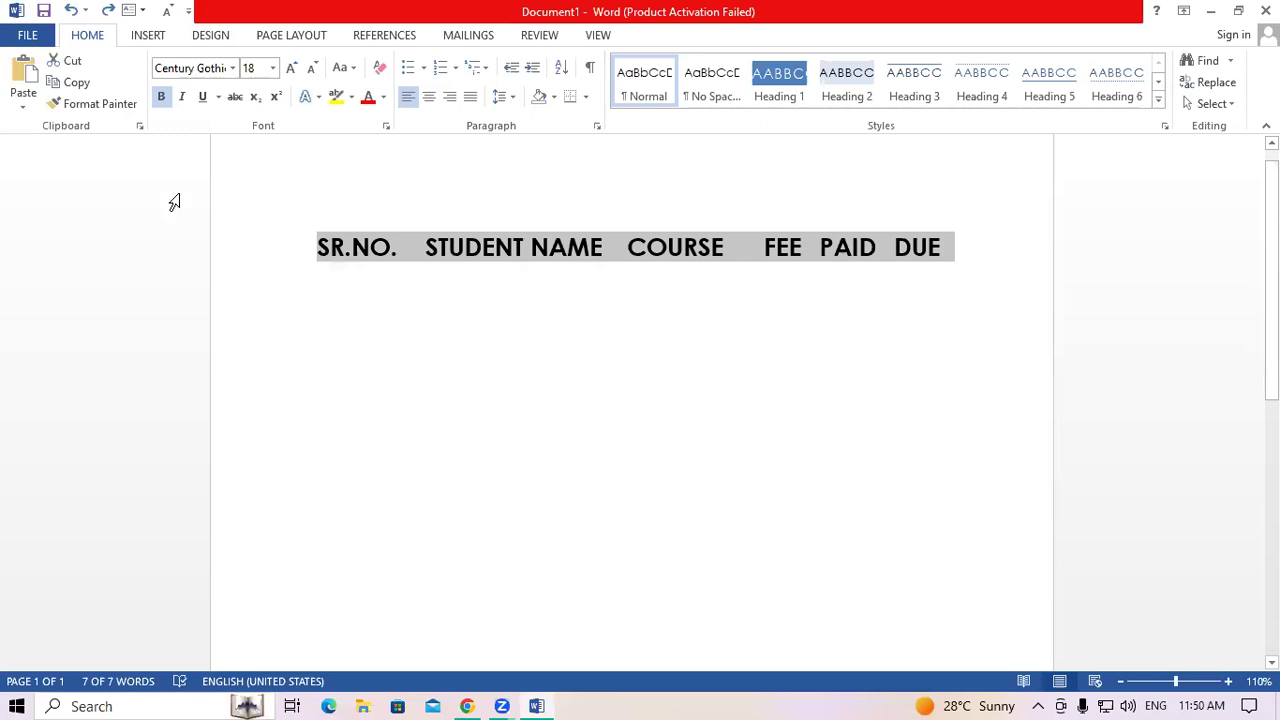
Step: Convert the selected heading line into a 6-column table with automatic fixed column width, separating text at tabs
click(147, 35)
click(122, 90)
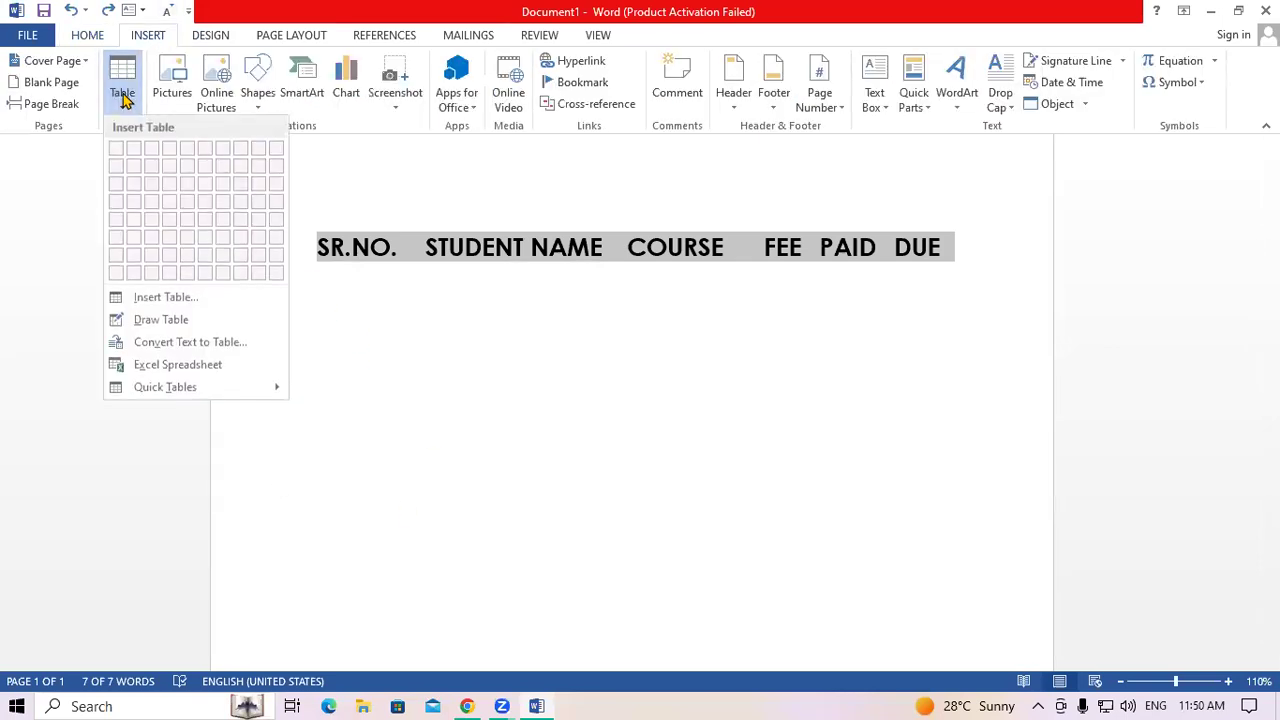
click(188, 344)
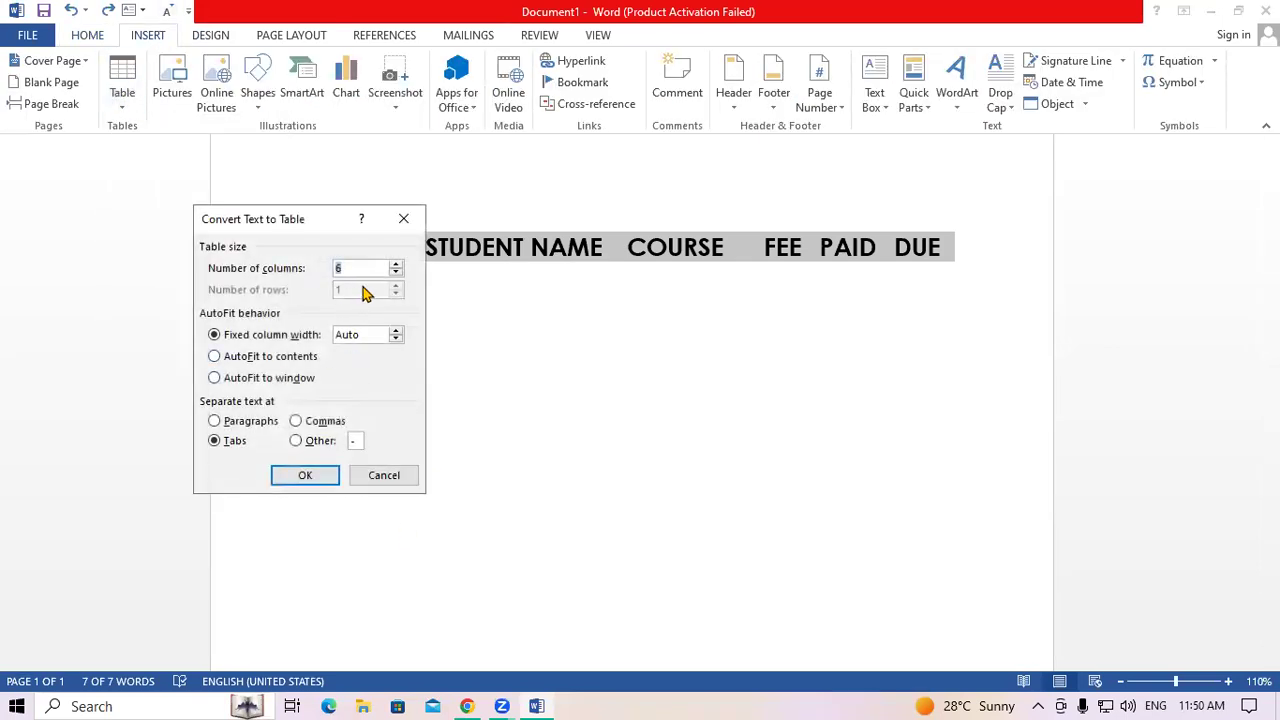
click(320, 475)
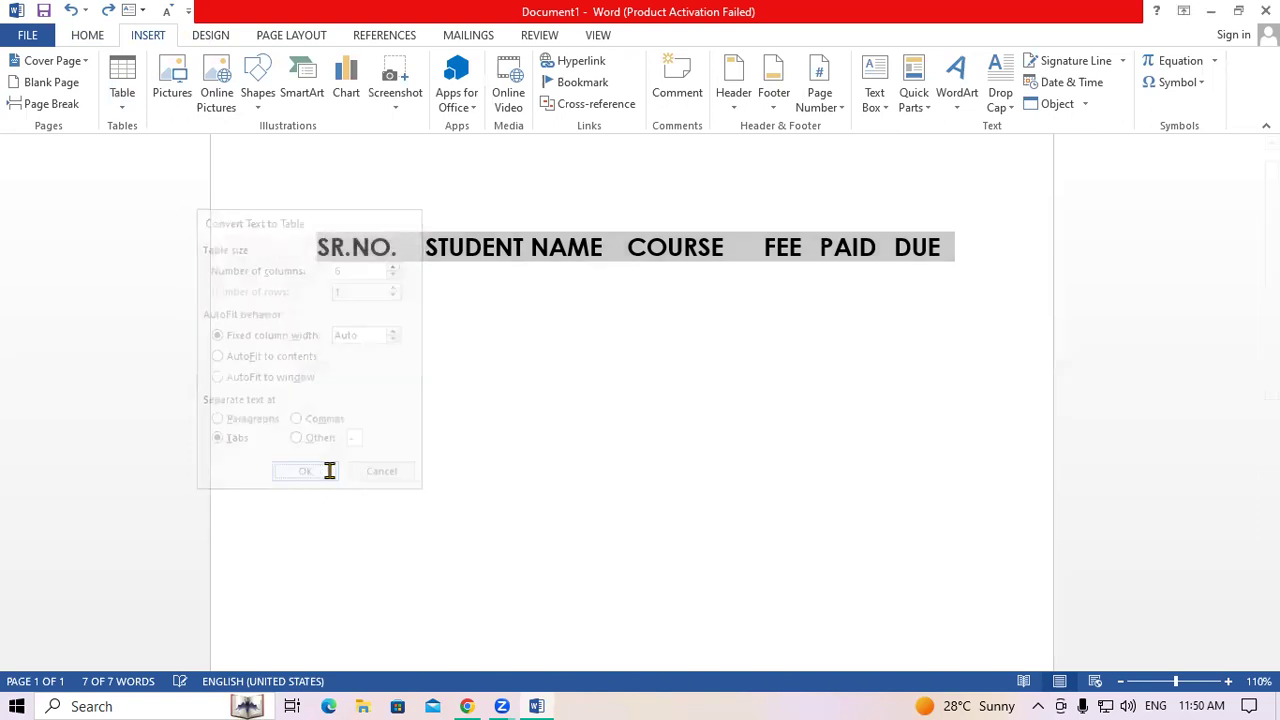
Step: Add five empty rows below the heading row of the table
click(948, 252)
key(Tab)
click(929, 278)
key(Tab)
click(910, 312)
key(Tab)
click(905, 335)
key(Tab)
click(899, 368)
key(Tab)
click(736, 40)
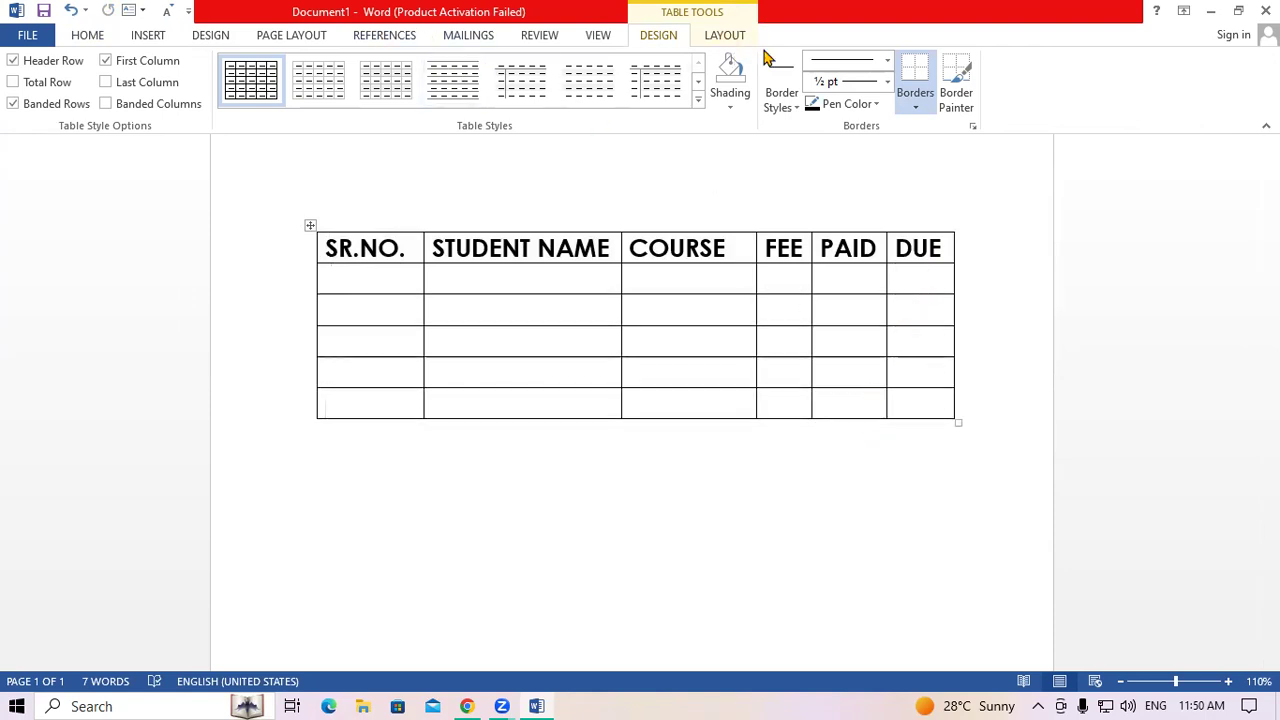
click(153, 35)
click(121, 93)
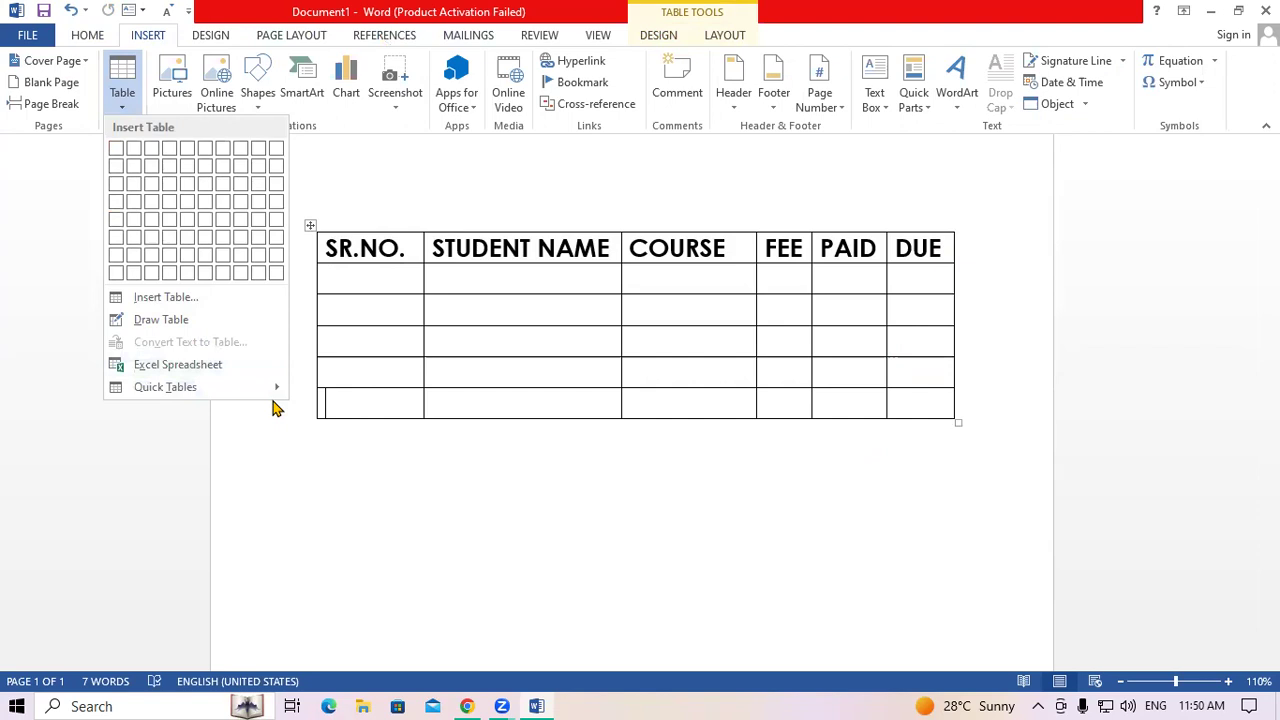
click(437, 400)
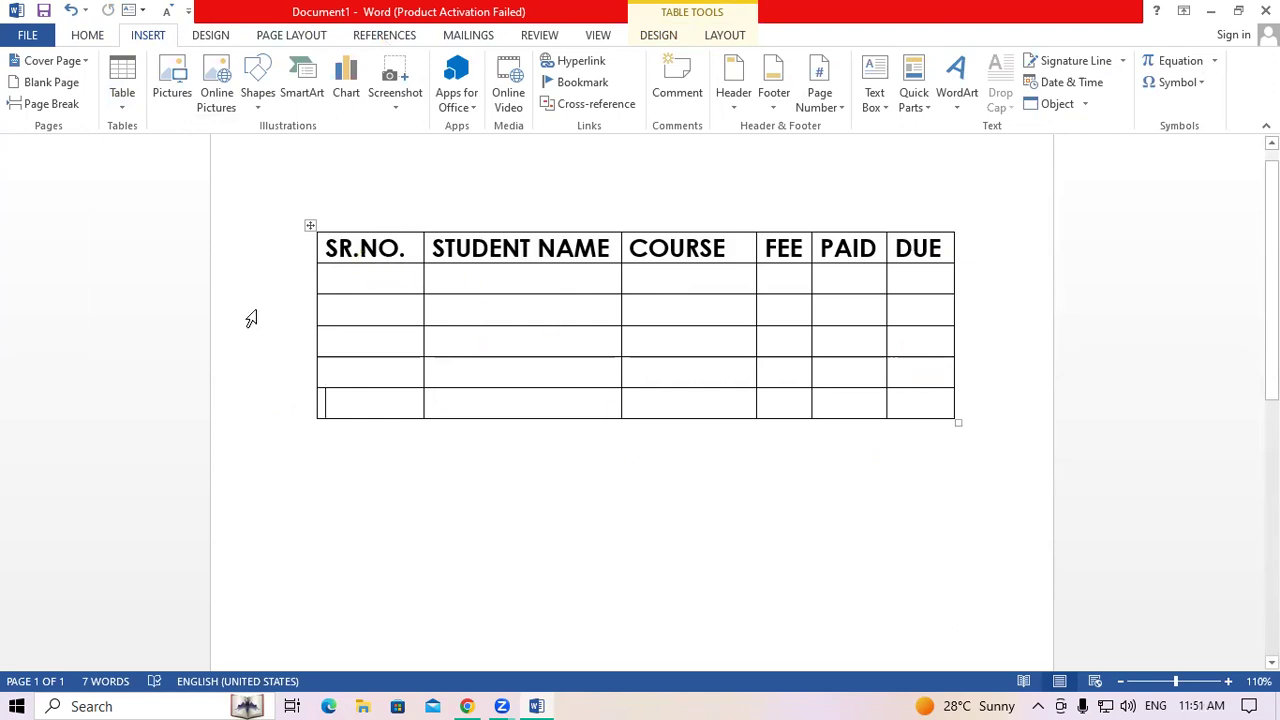
click(121, 72)
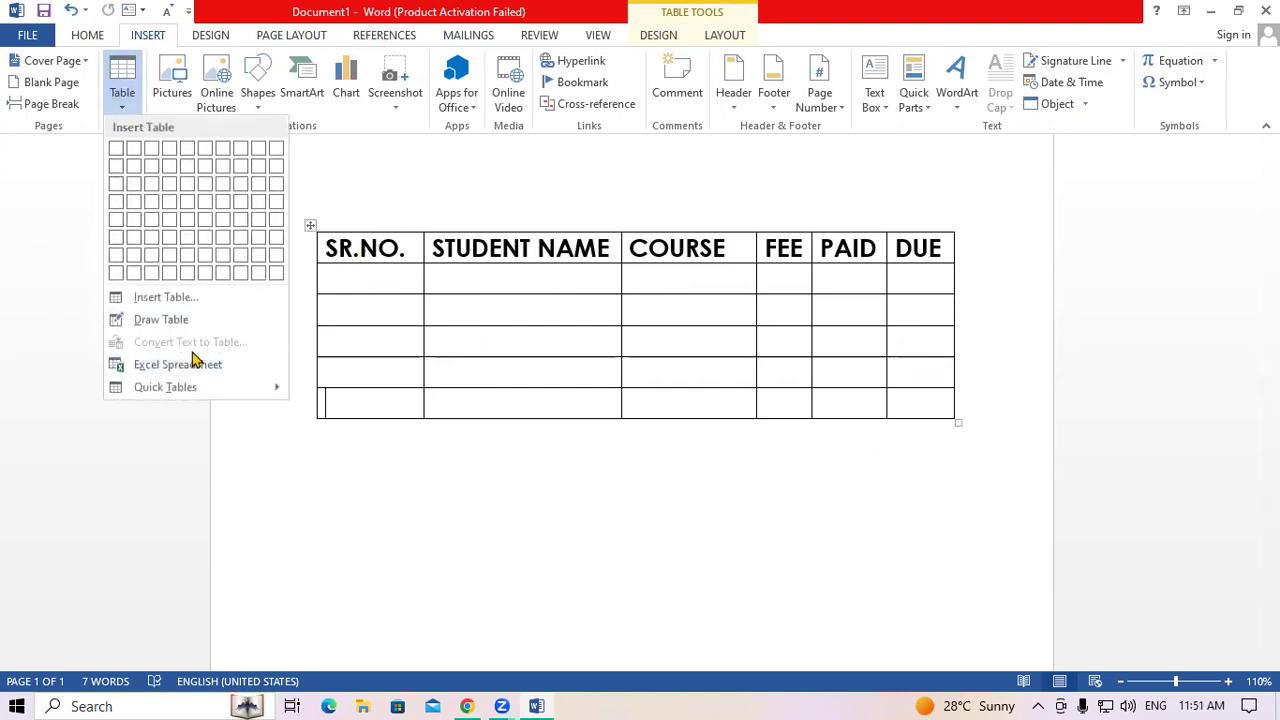
click(542, 339)
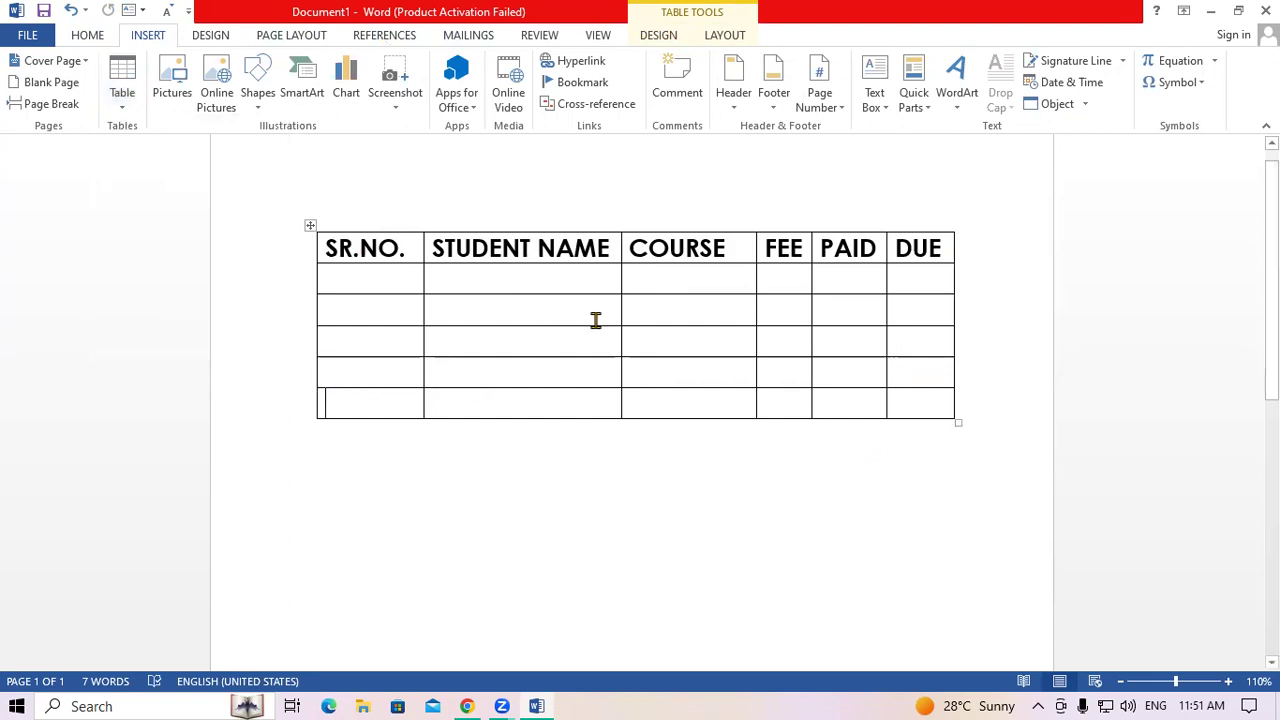
Step: Enter 45, 65, 2 and 5 in the first four cells below the SR.NO. heading
click(736, 37)
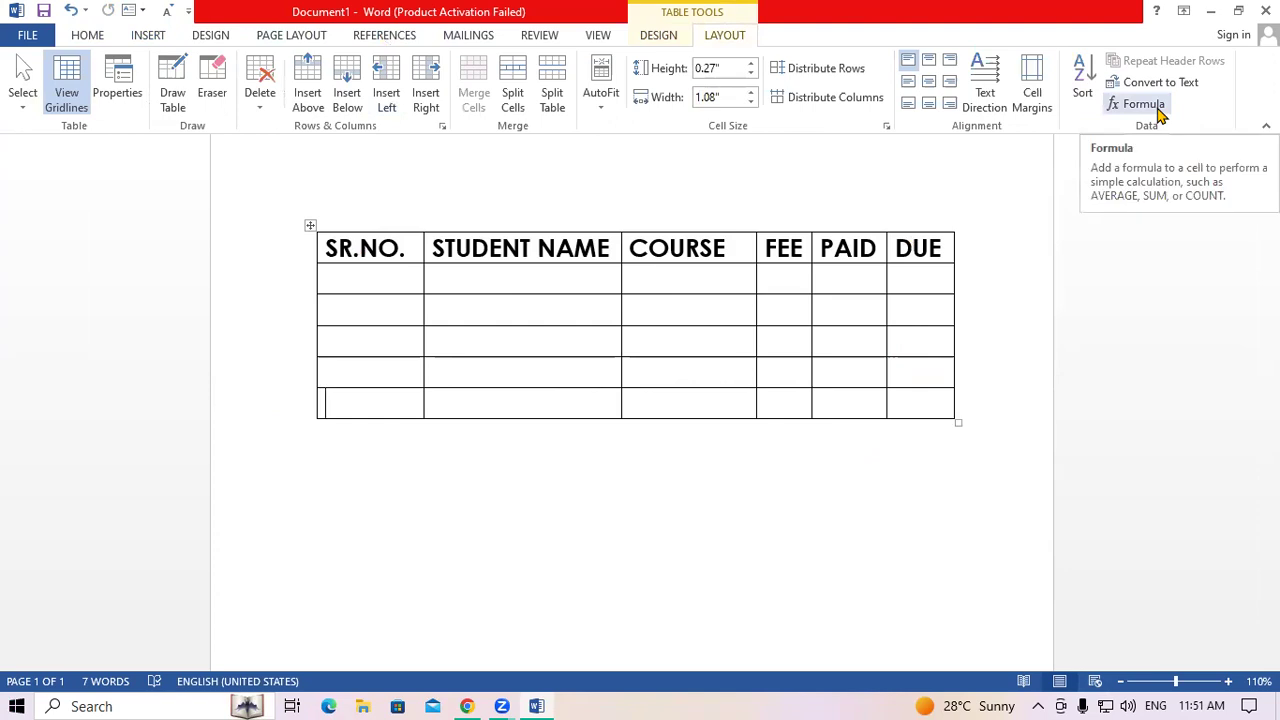
click(647, 249)
key(Down)
click(388, 285)
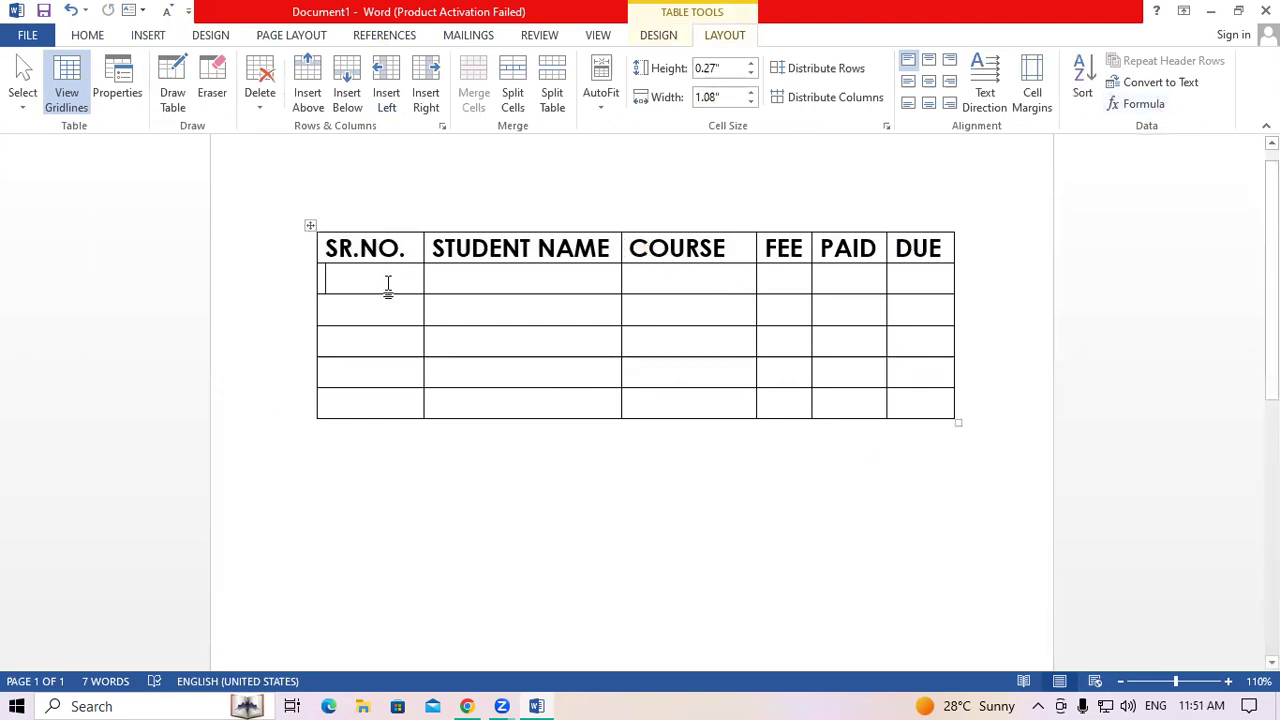
text(45)
key(Down)
text(65)
key(Down)
text(2)
key(Down)
text(5)
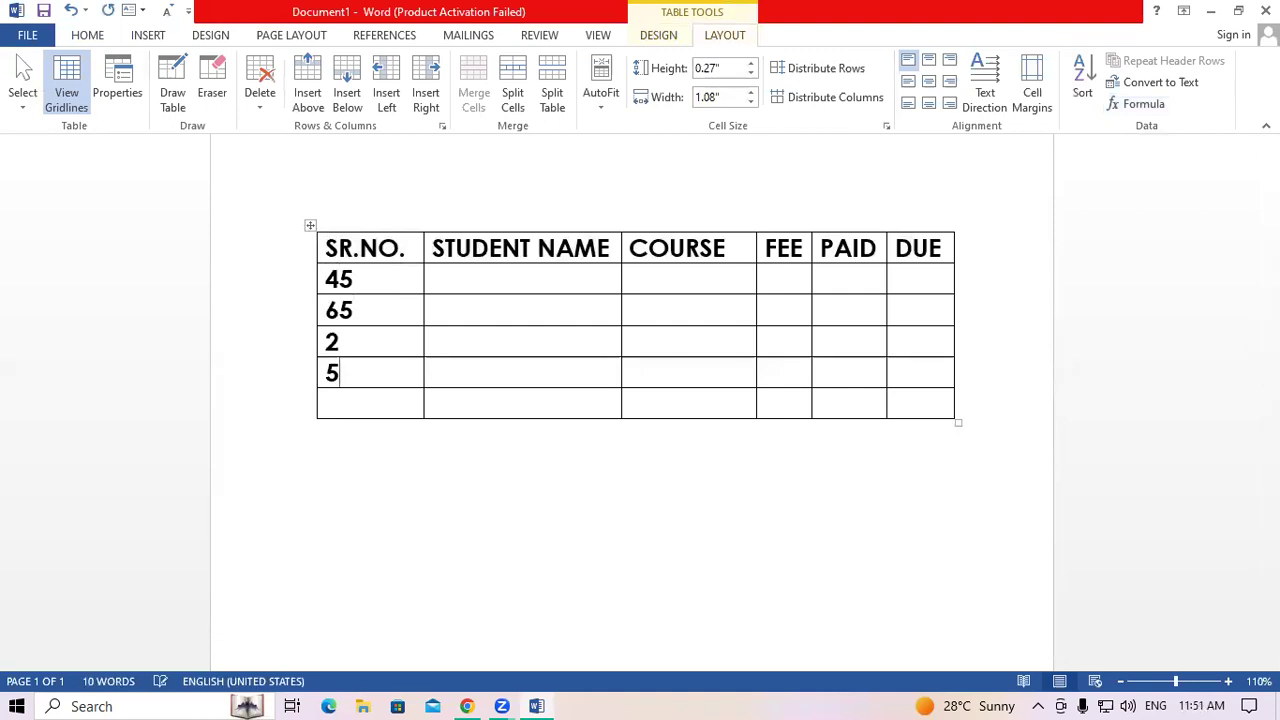
Step: Insert the formula =SUM(ABOVE) in the last SR.NO. cell and clear its result
click(376, 412)
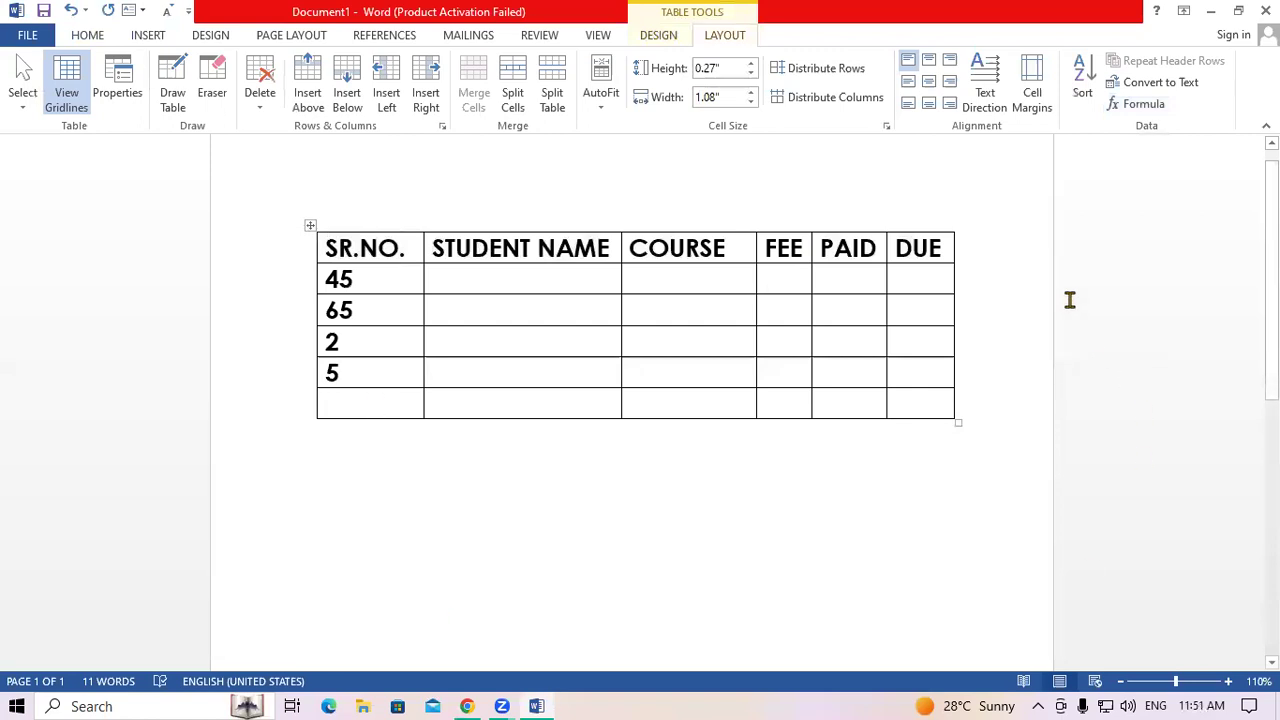
click(1138, 104)
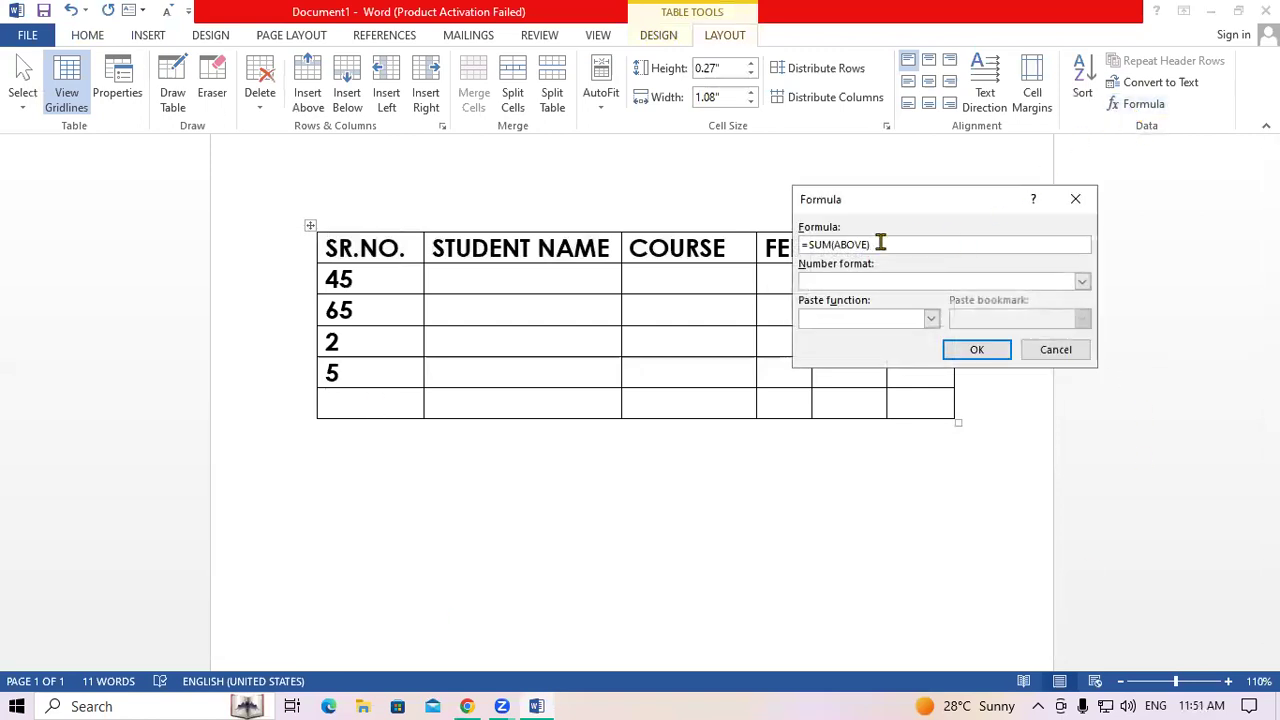
click(1005, 351)
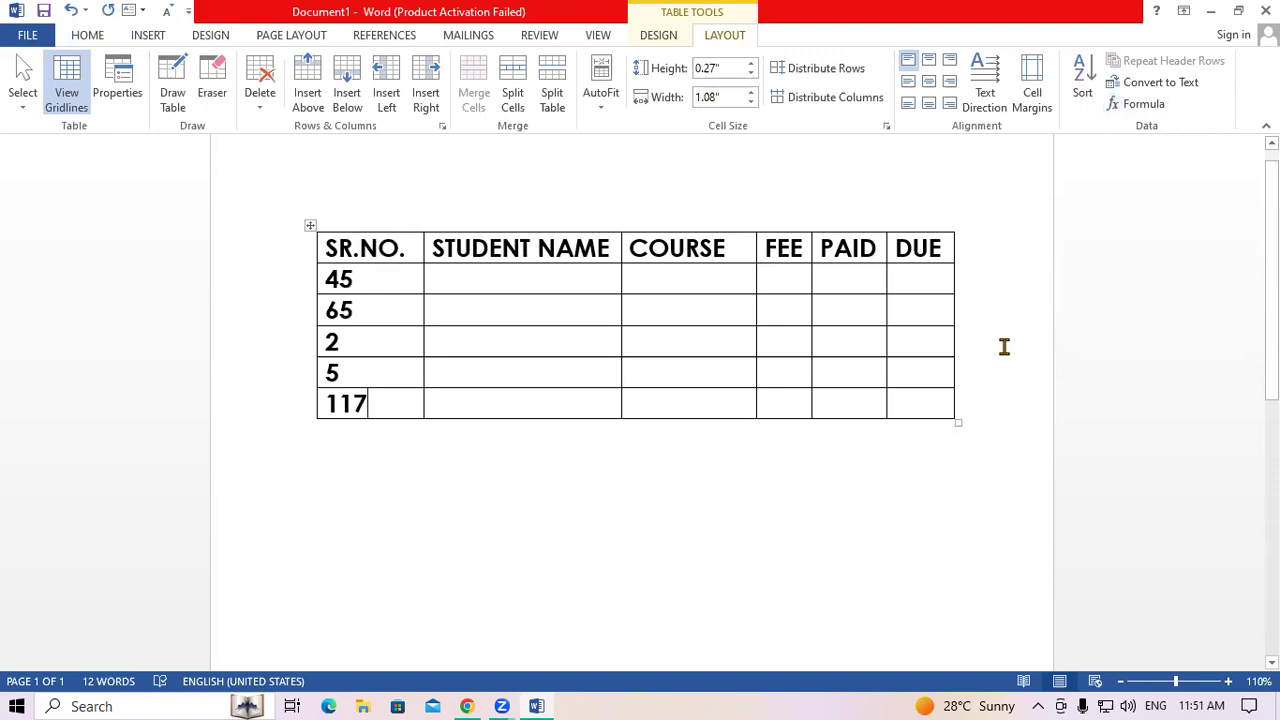
key(BackSpace)
key(BackSpace)
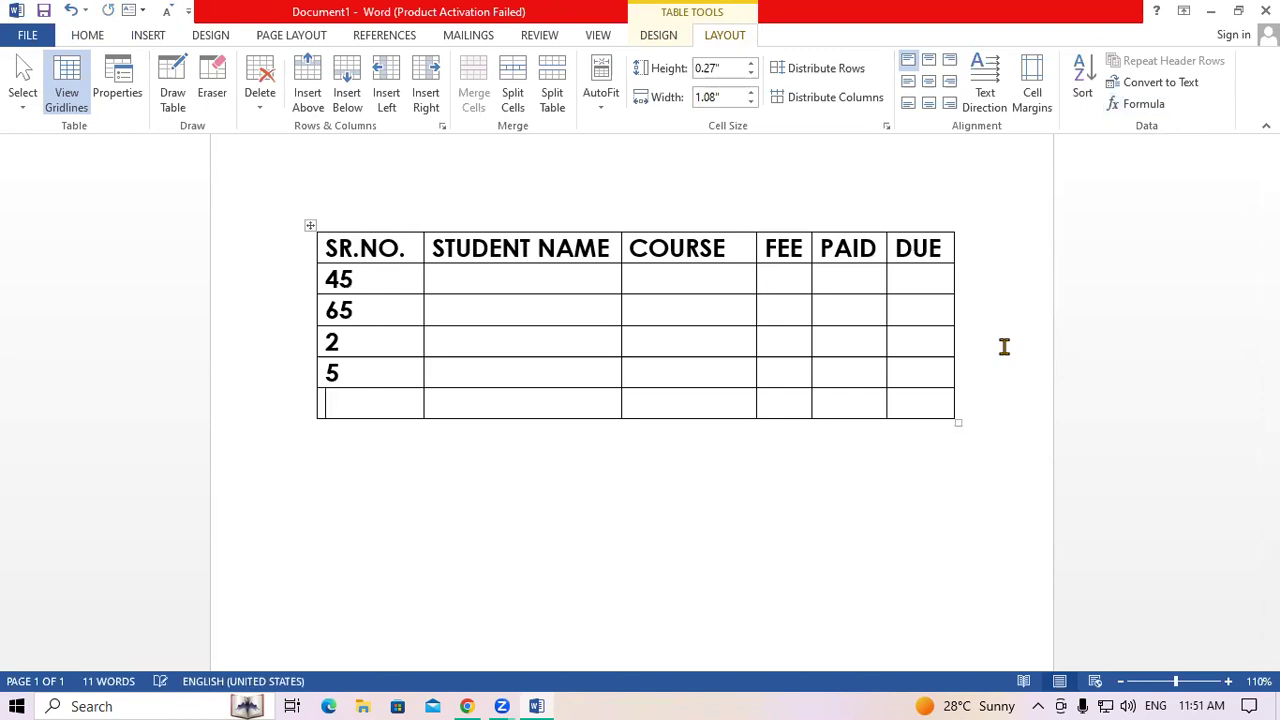
Step: Insert the formula =MAX(ABOVE) in the last SR.NO. cell and clear its result
click(1138, 104)
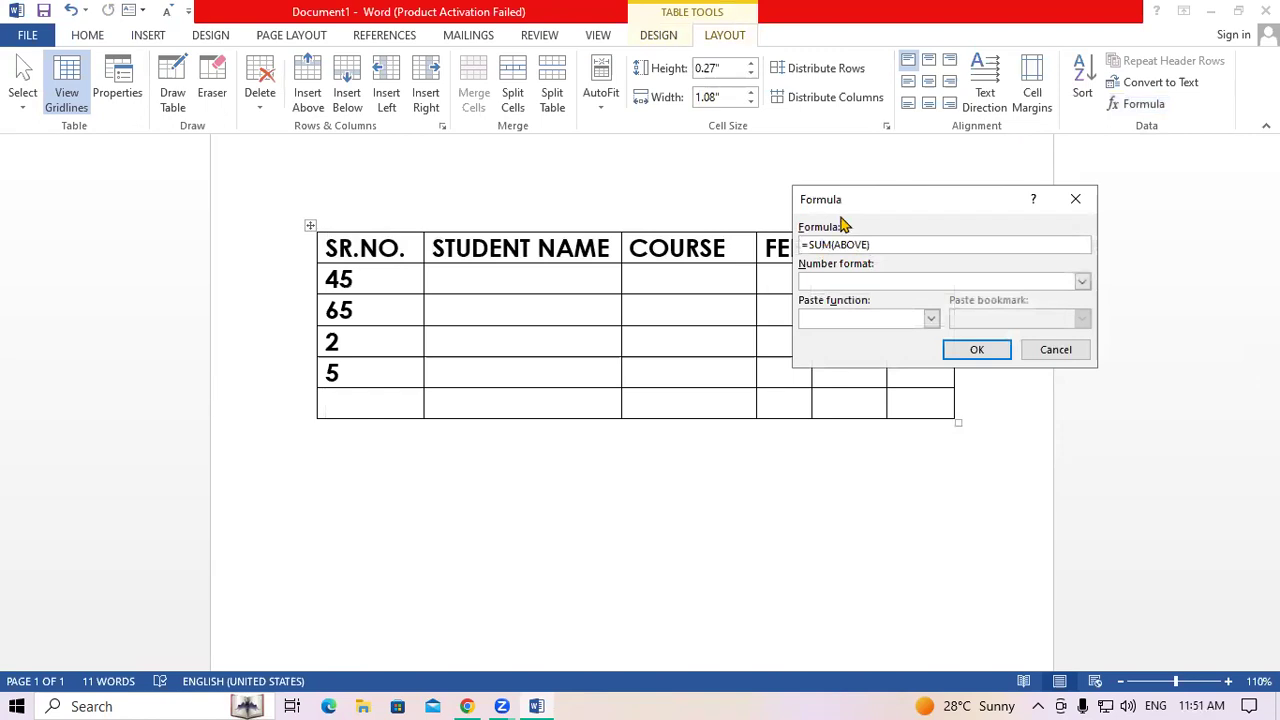
key(BackSpace)
key(BackSpace)
text(AX)
click(977, 349)
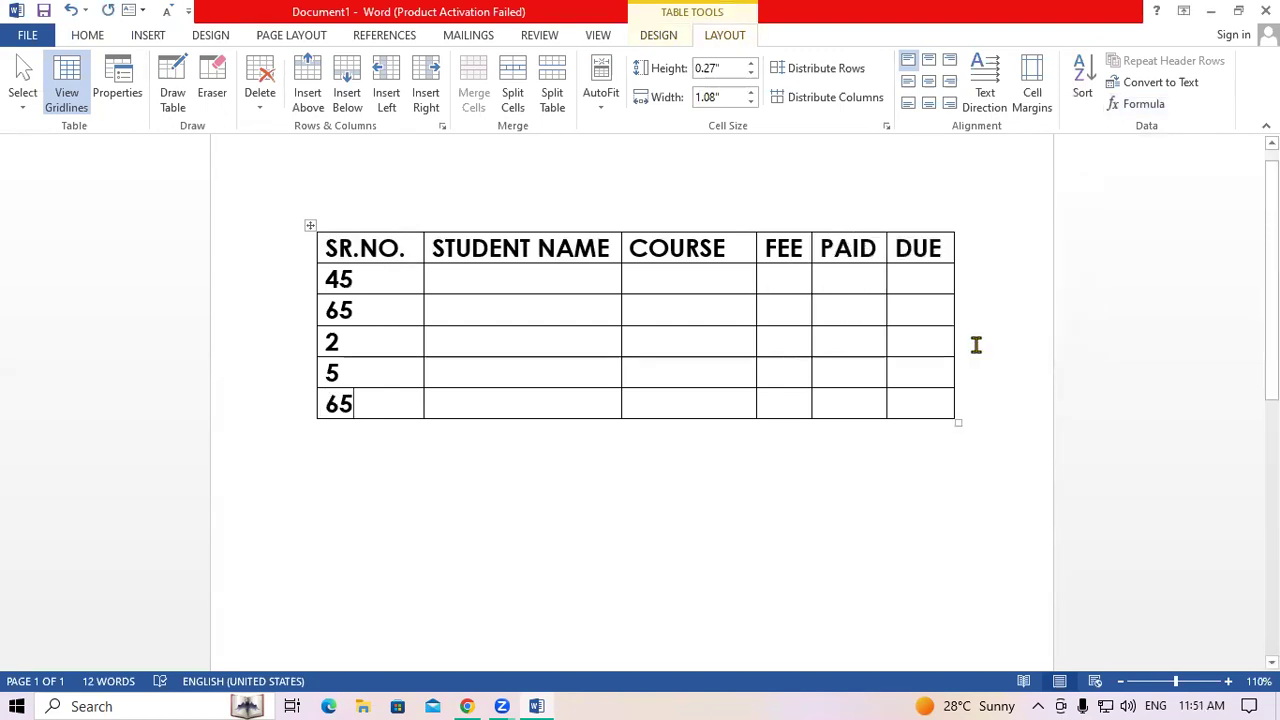
key(BackSpace)
key(BackSpace)
Step: Insert the formula =MIN(ABOVE) in the last SR.NO. cell
click(1130, 104)
click(831, 245)
key(BackSpace)
key(BackSpace)
key(BackSpace)
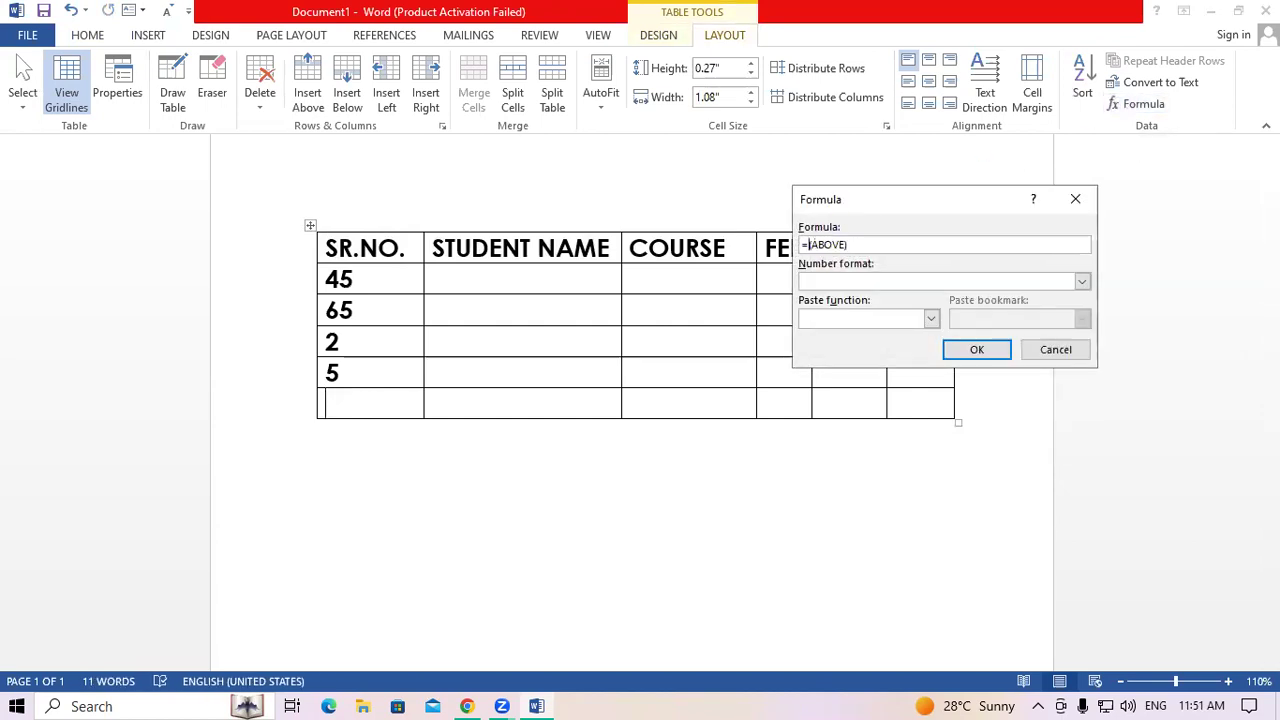
text(MIN)
click(1004, 349)
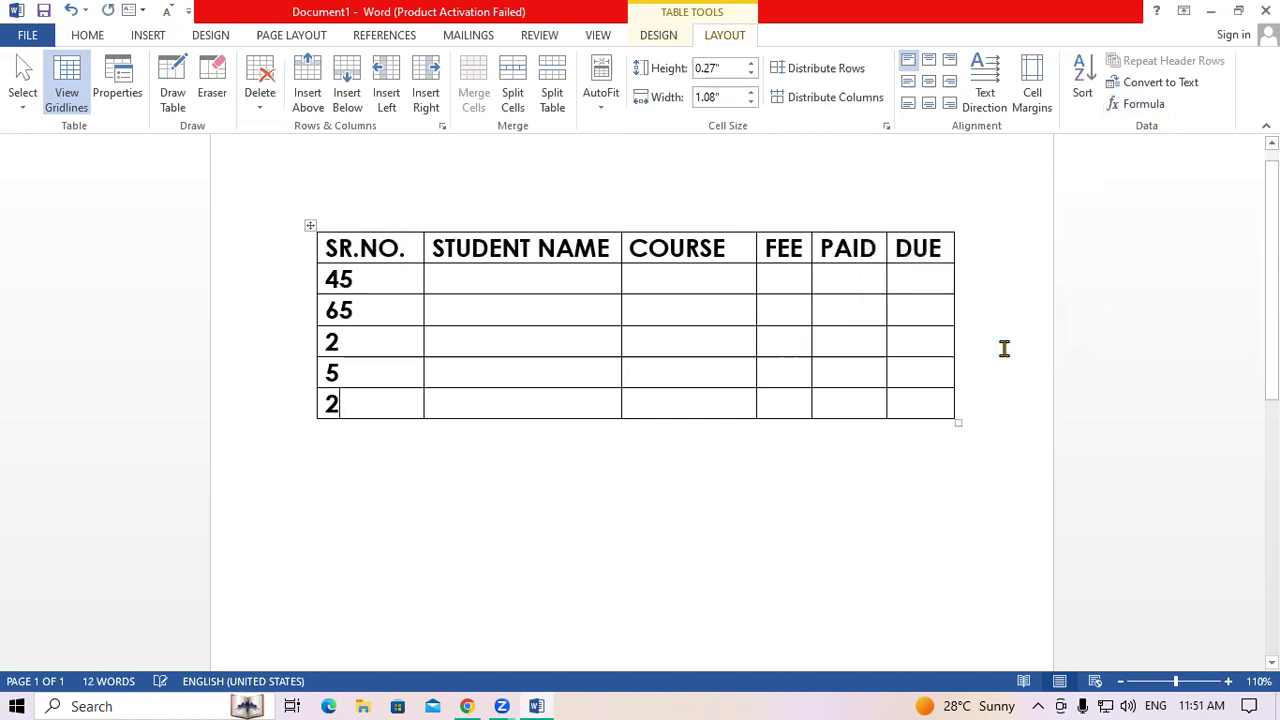
Step: Fill the first data row with 2 under STUDENT NAME, 23 under COURSE, 45 under FEE and 67 under PAID
click(474, 278)
text(2)
click(688, 281)
text(23)
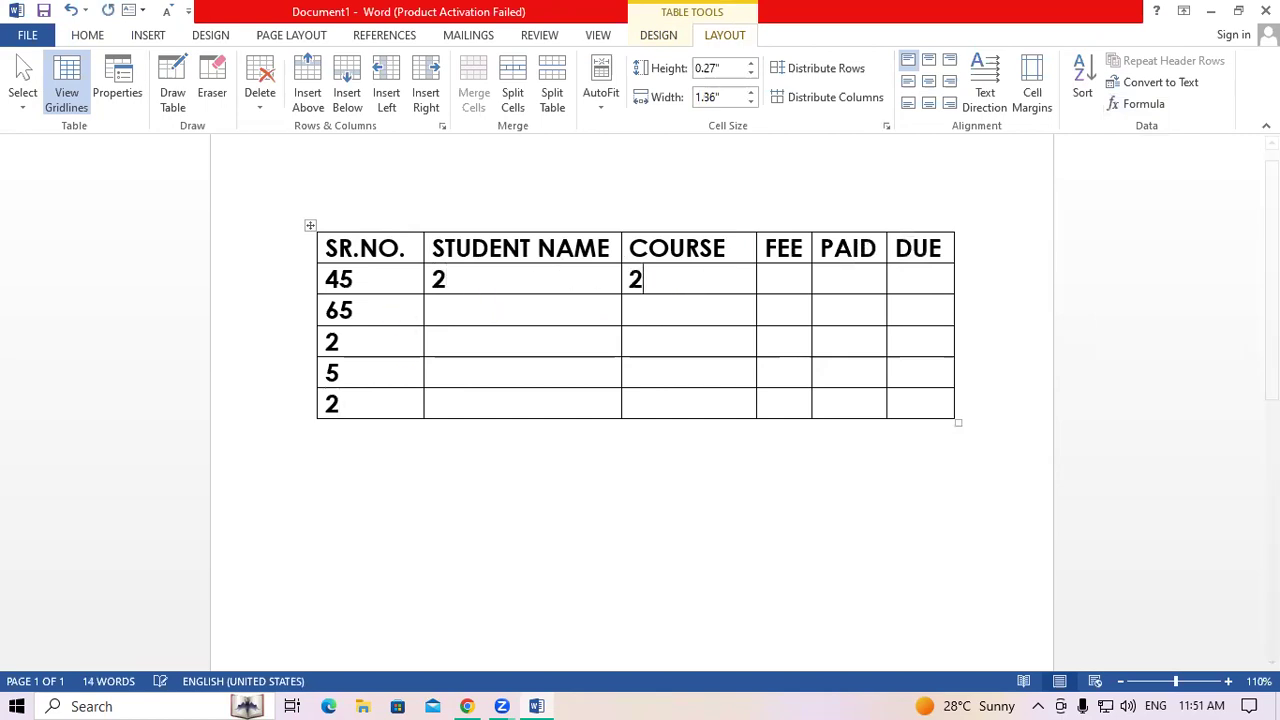
click(773, 279)
text(45)
click(841, 281)
text(67)
Step: Insert the formula =SUM(LEFT) in the first data row's DUE cell
click(913, 284)
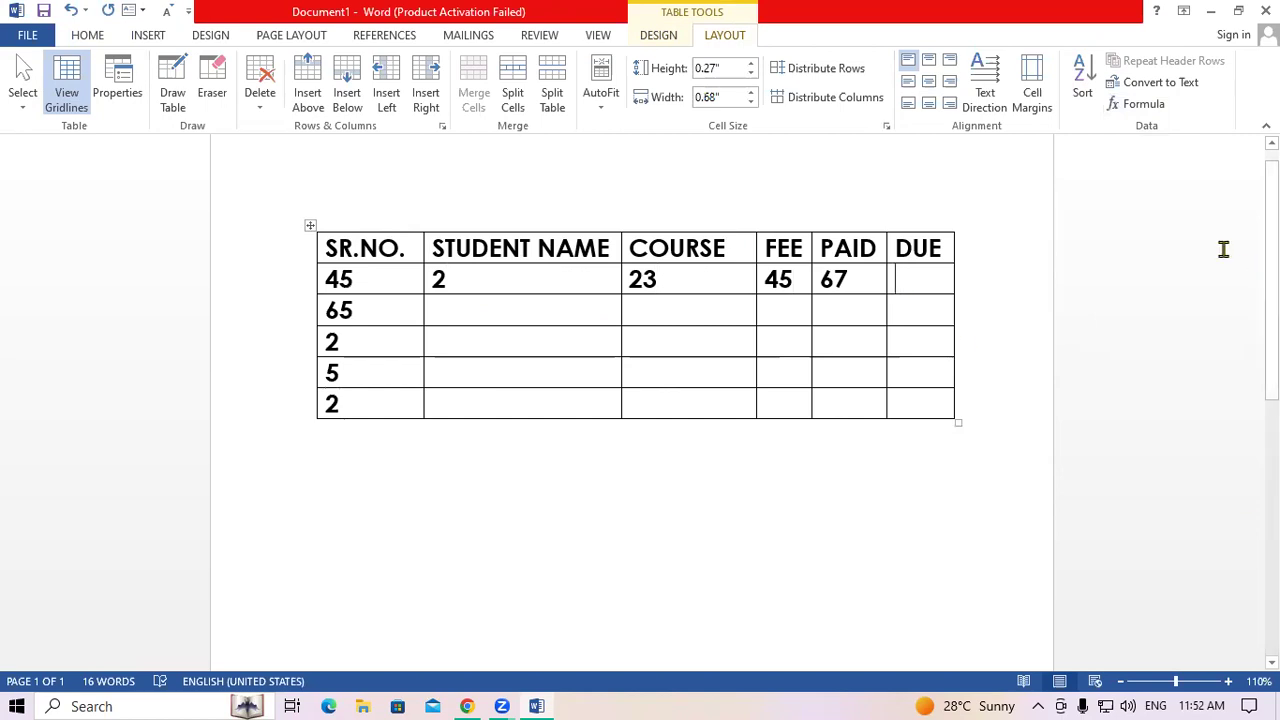
click(1140, 104)
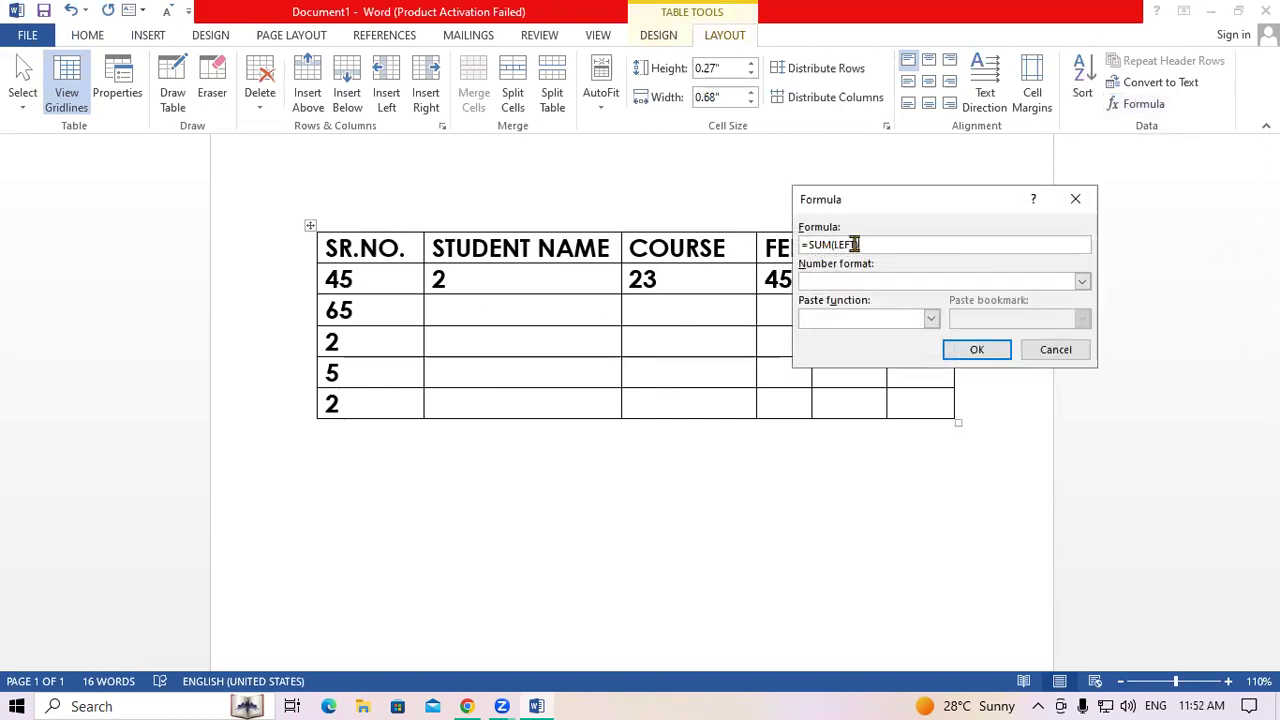
drag(965, 202, 833, 404)
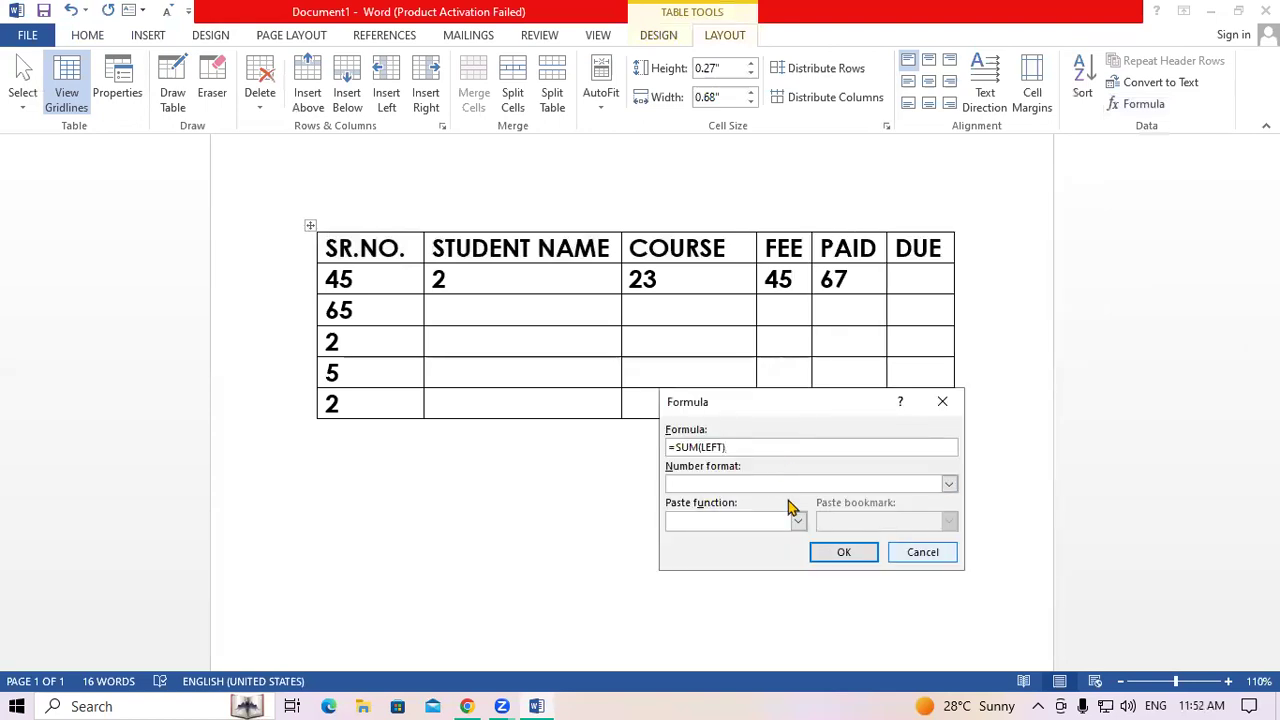
key(Return)
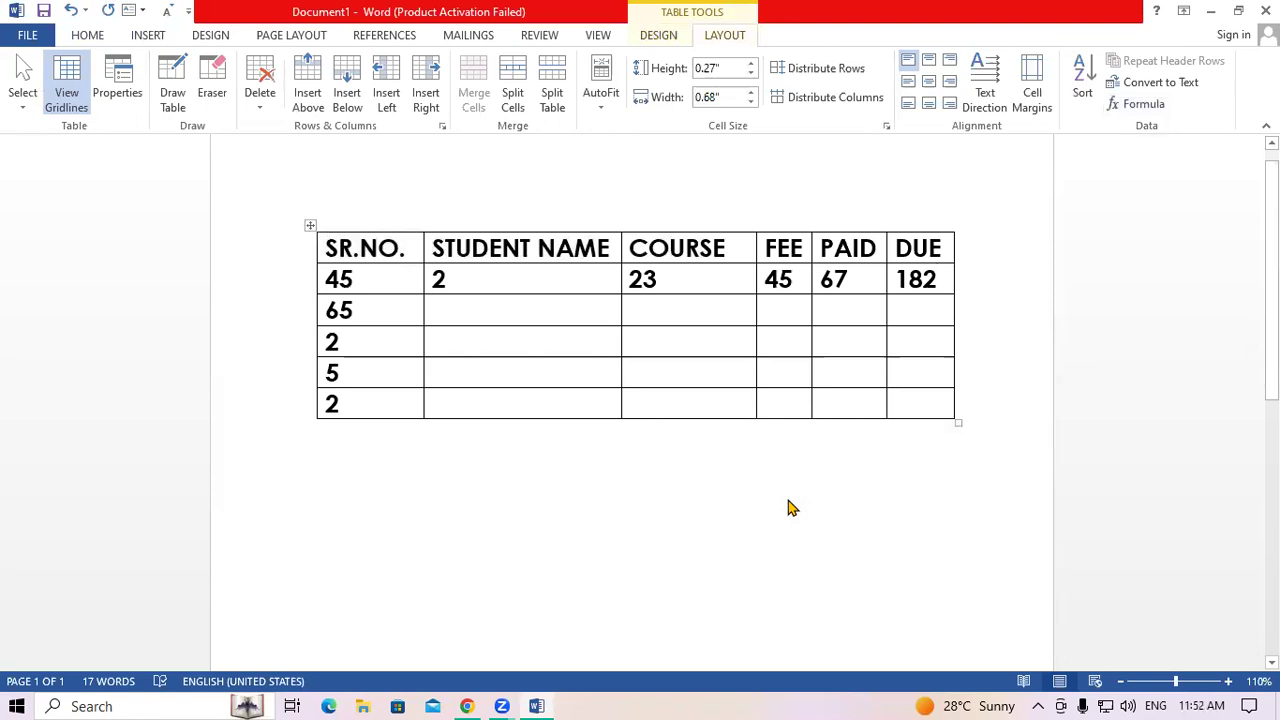
Step: Replace the formula result in the first data row's DUE cell with 123
key(BackSpace)
key(BackSpace)
text(123)
Step: Replace the first SR.NO. value with the formula =SUM(RIGHT)
click(367, 283)
key(BackSpace)
key(BackSpace)
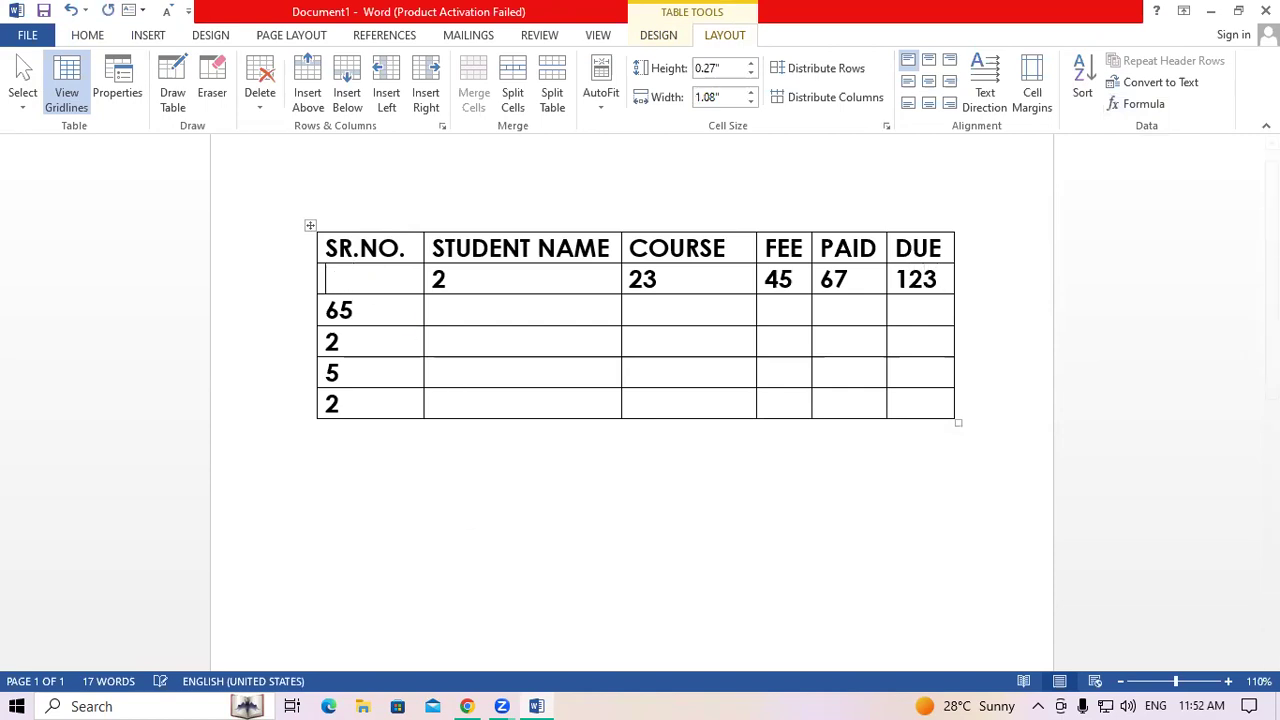
click(1143, 104)
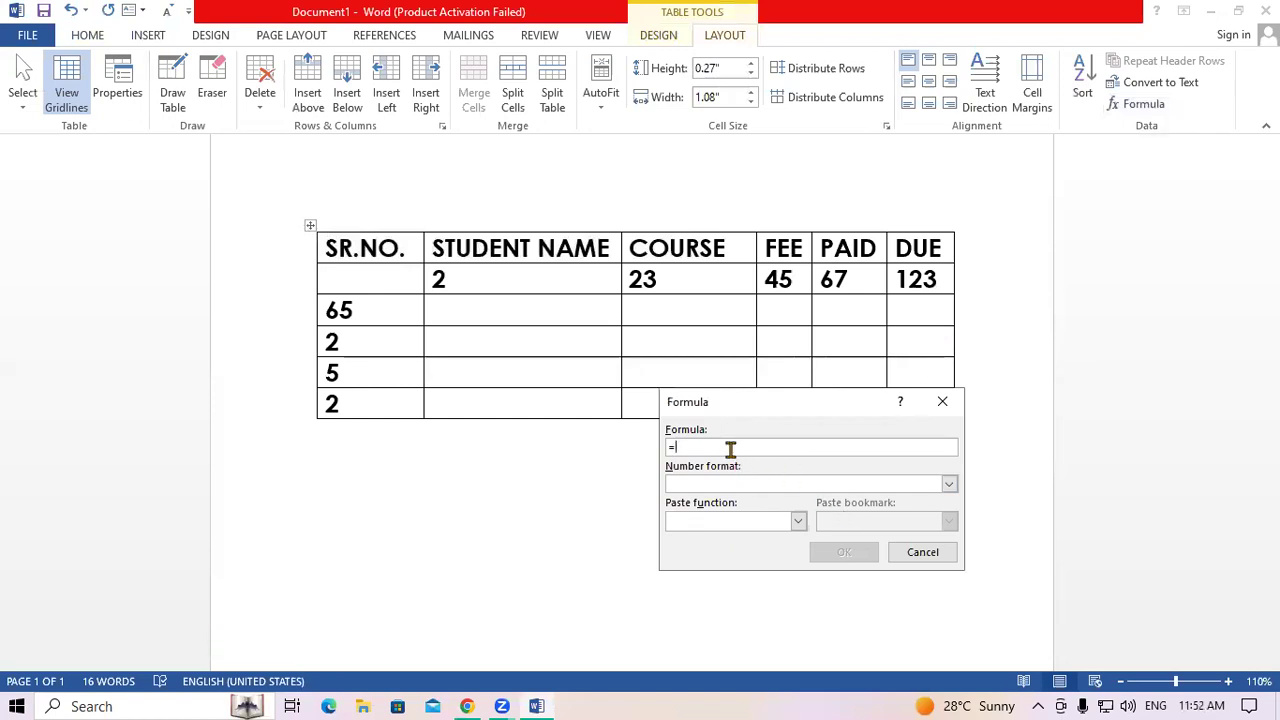
text(SUM)
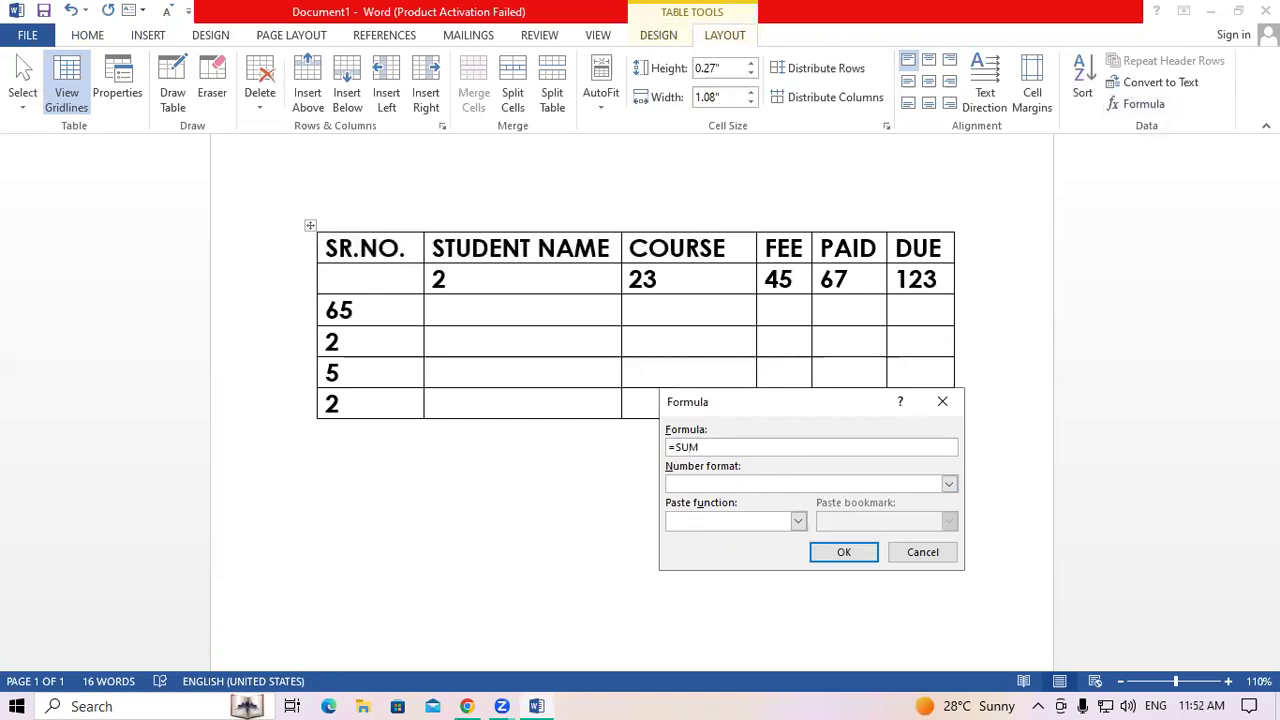
text((RIGHT)
key(Return)
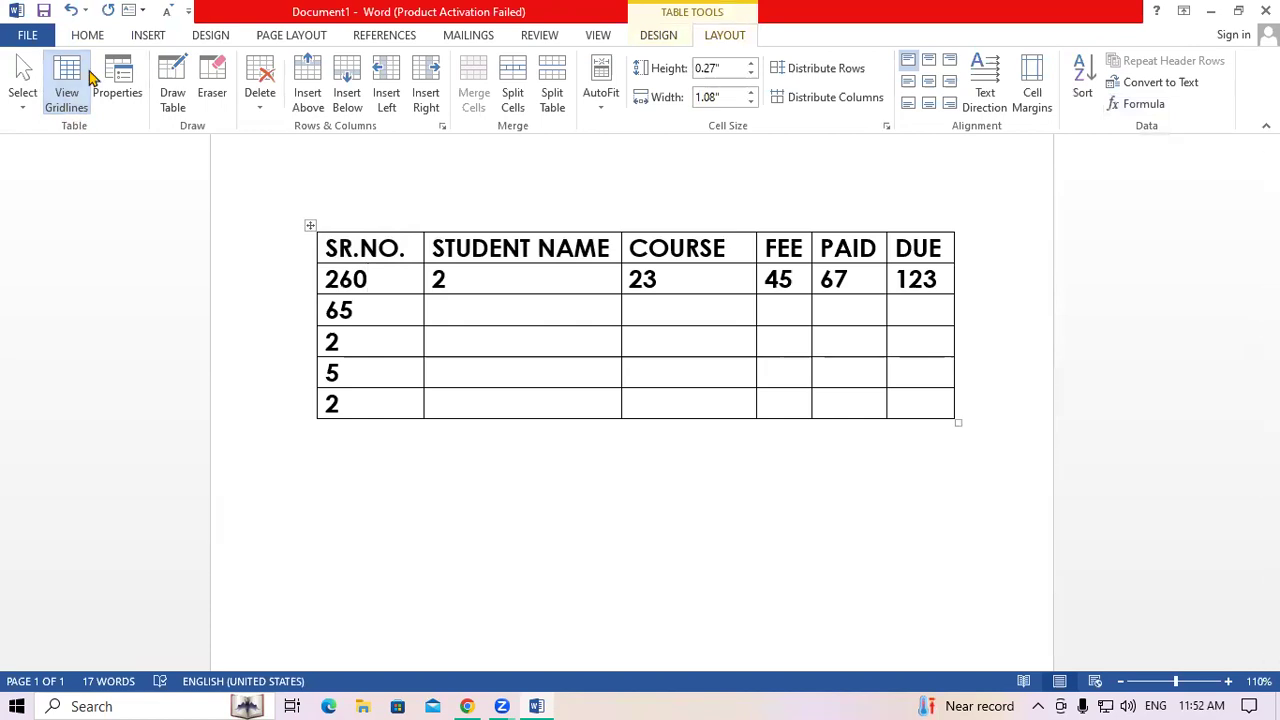
Step: Insert an Excel spreadsheet at the text cursor in the first SR.NO. cell
click(142, 36)
click(120, 100)
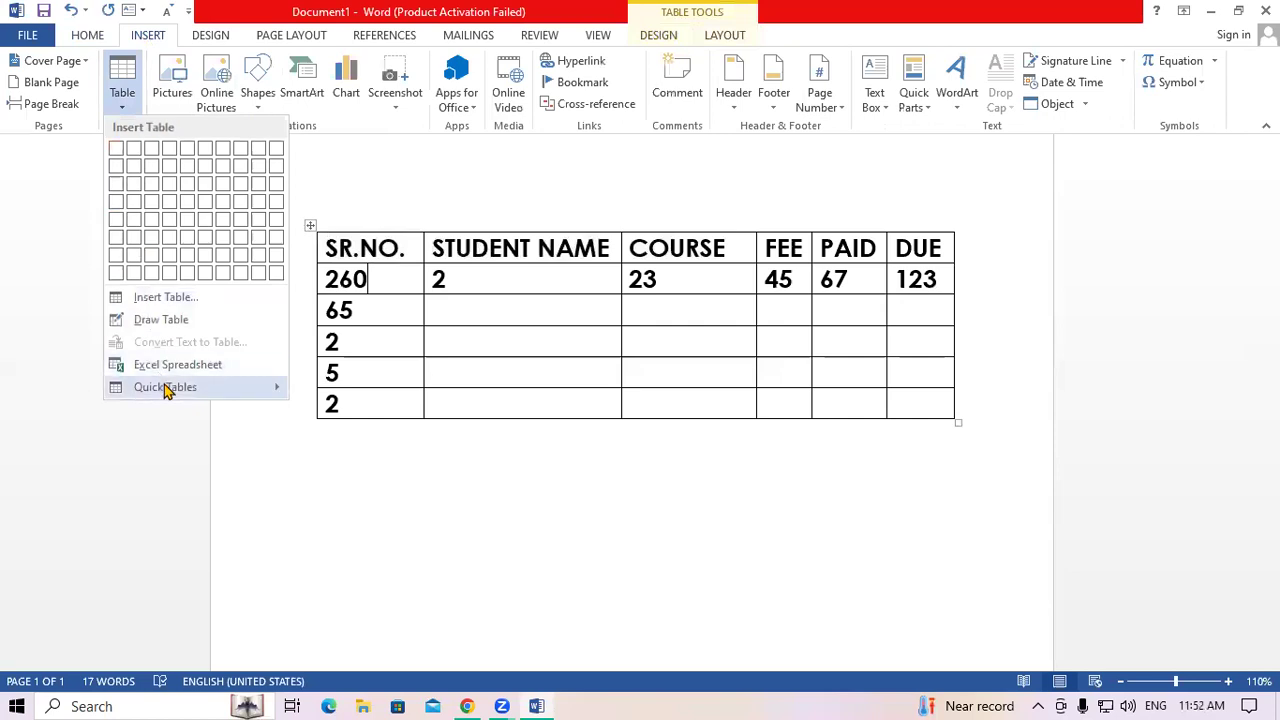
click(207, 368)
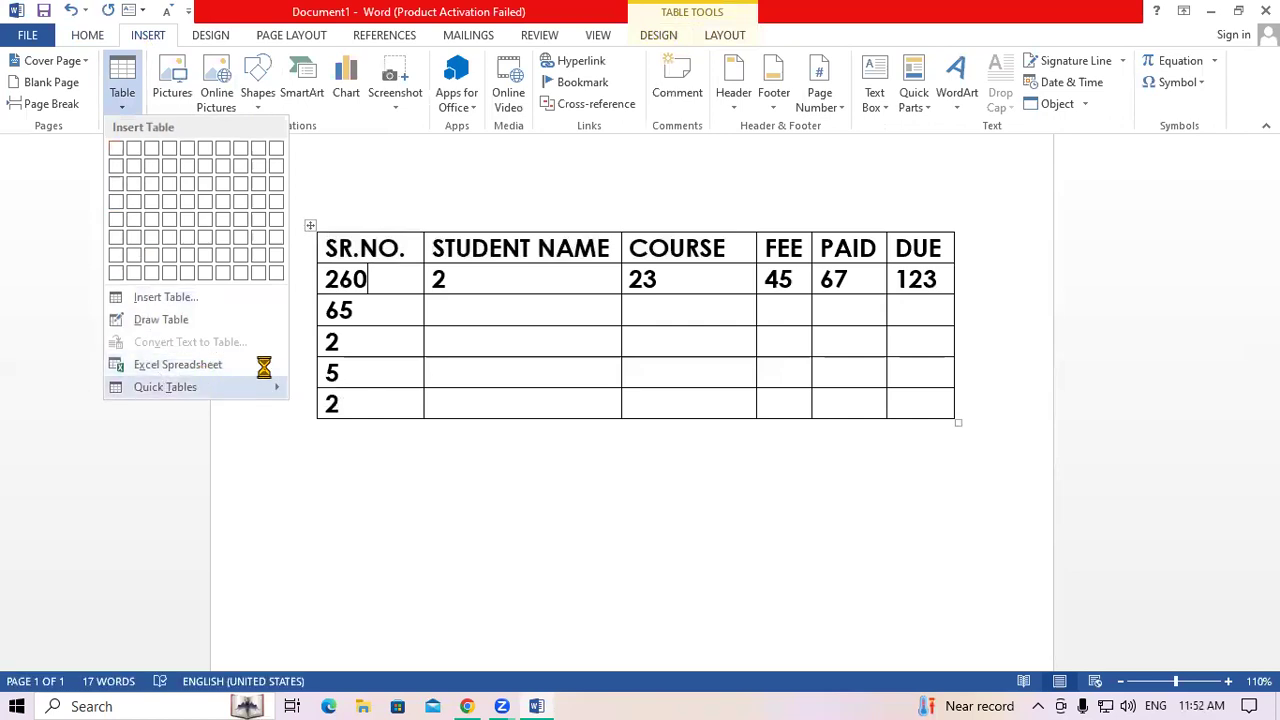